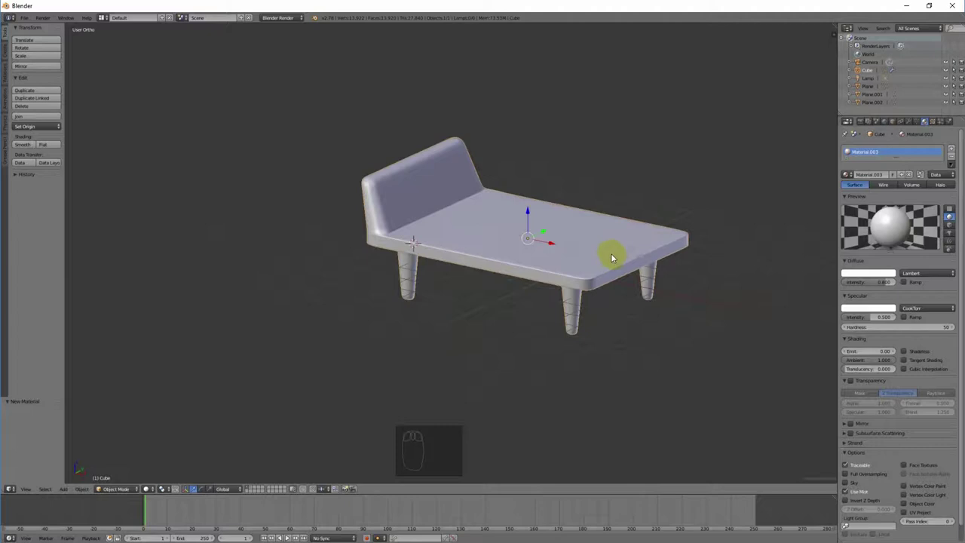
Add a cube for the mattress and move it to the middle of the bed, above the frame.
click(642, 263)
middle_drag(556, 269, 455, 269)
drag(448, 248, 510, 177)
middle_drag(625, 209, 519, 254)
drag(442, 249, 504, 256)
middle_drag(545, 304, 544, 358)
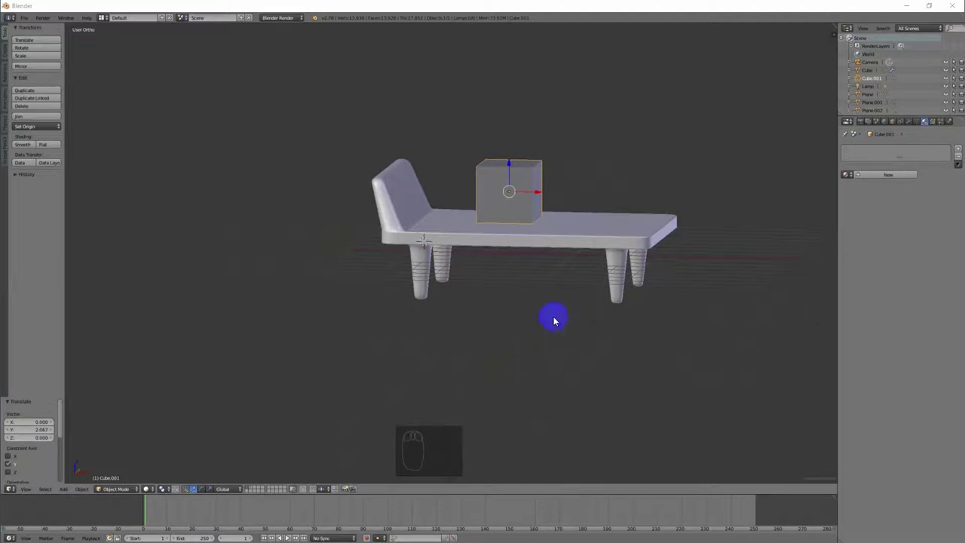
Flatten the cube along the Z axis to about 0.38 of its height.
middle_drag(613, 189, 620, 225)
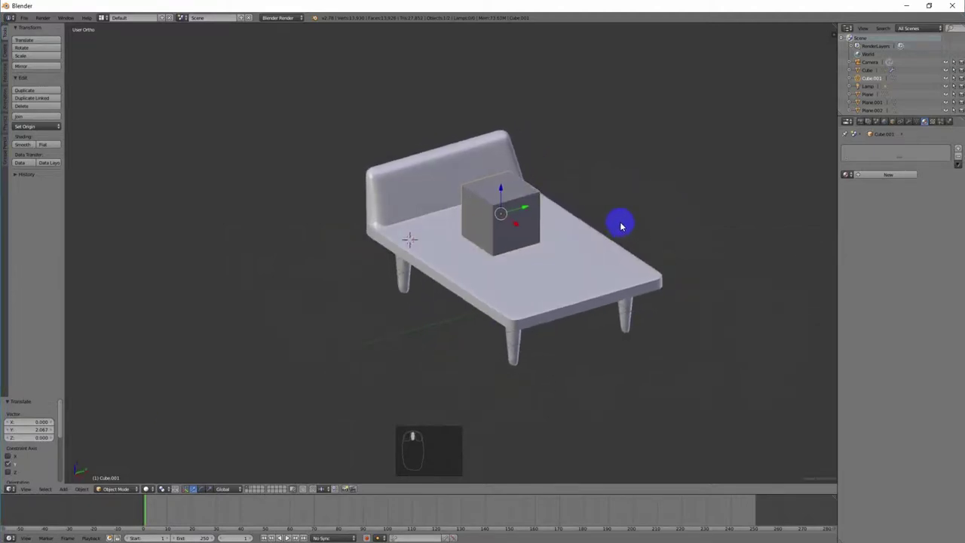
key(s)
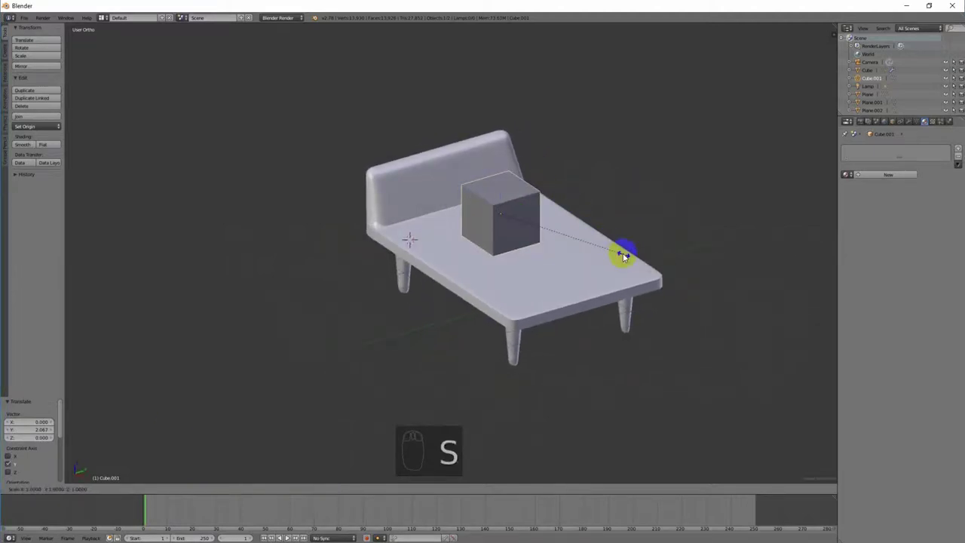
key(z)
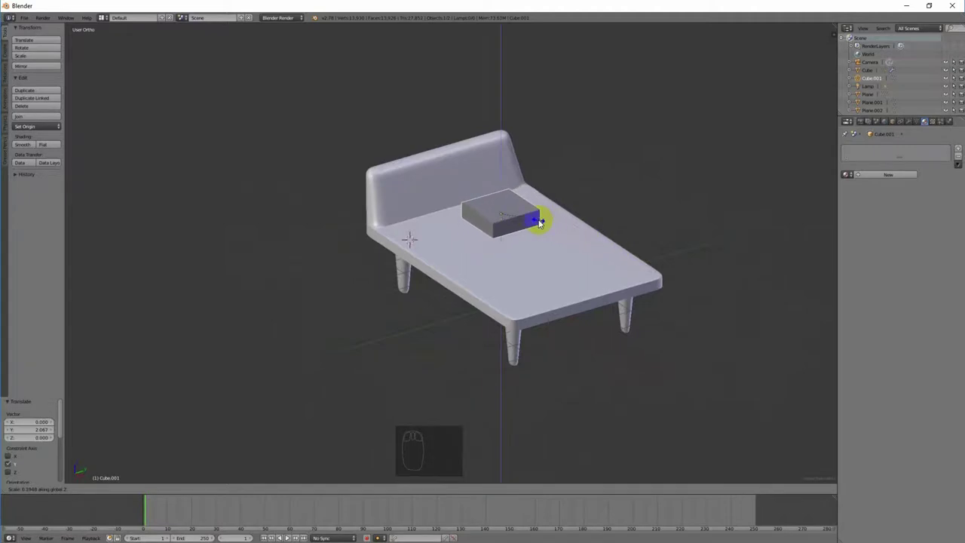
click(550, 220)
Scale the flattened cube along Y and X so it covers the bed frame's width and length up to the headboard.
middle_drag(641, 237, 613, 293)
key(s)
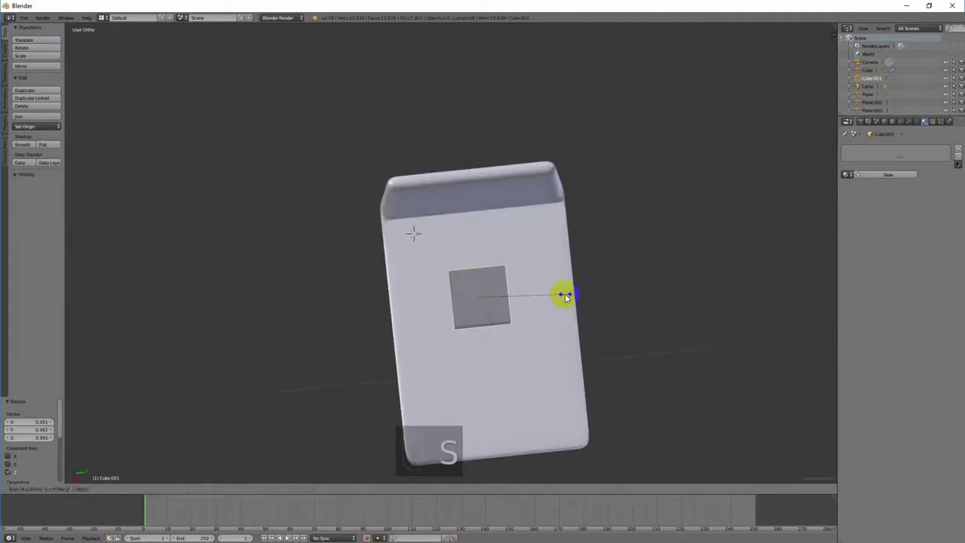
key(z)
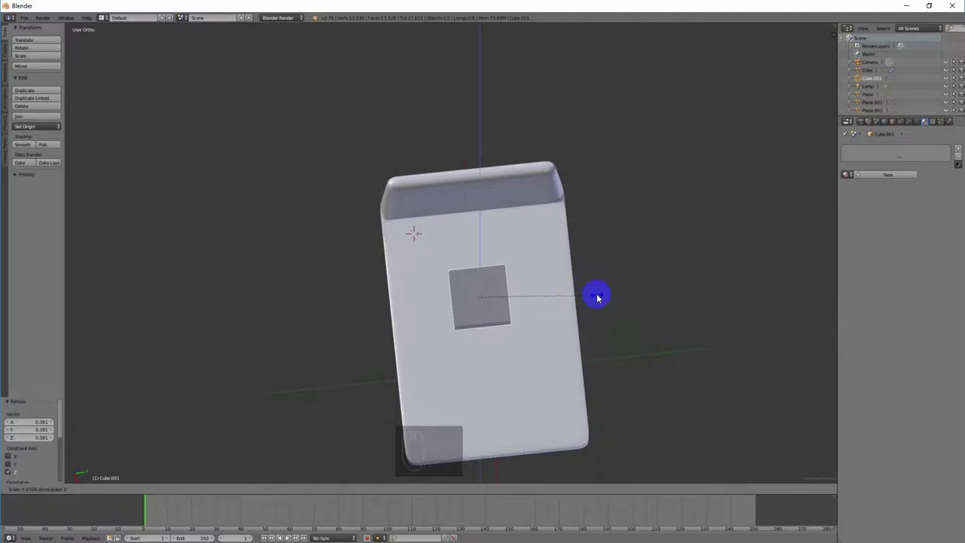
key(y)
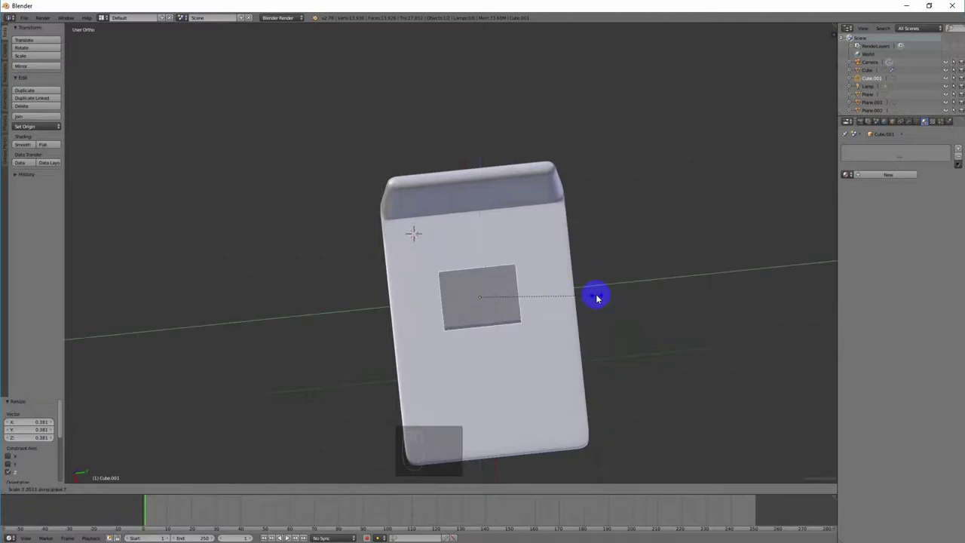
key(KP_7)
key(x)
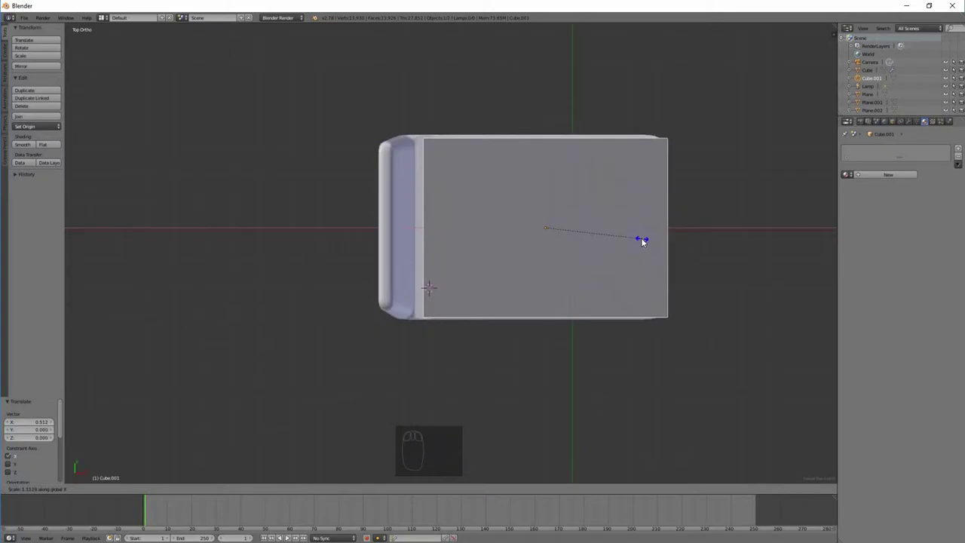
click(641, 240)
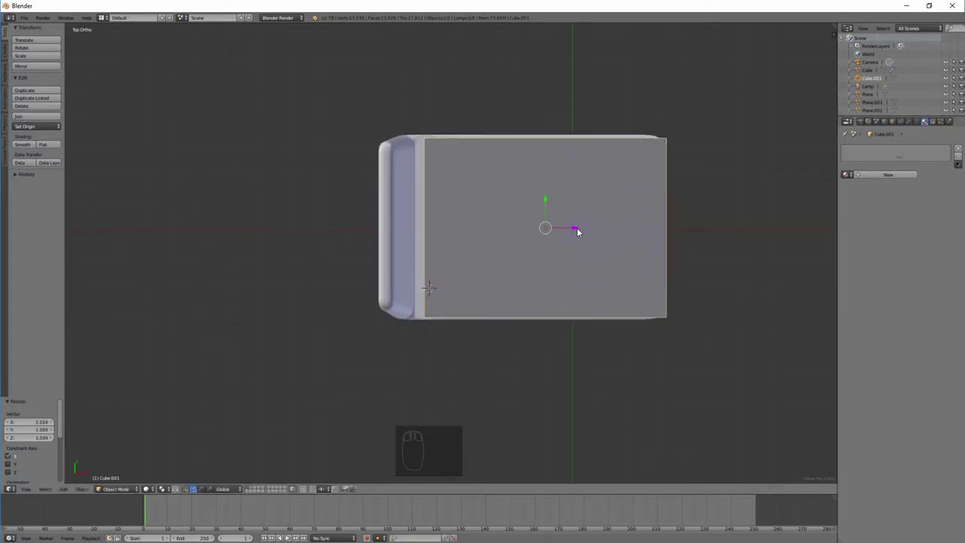
Align the slab with the bed frame in top view, adjusting its X and Y position and its size.
drag(573, 230, 568, 231)
scroll(656, 256, down, 2)
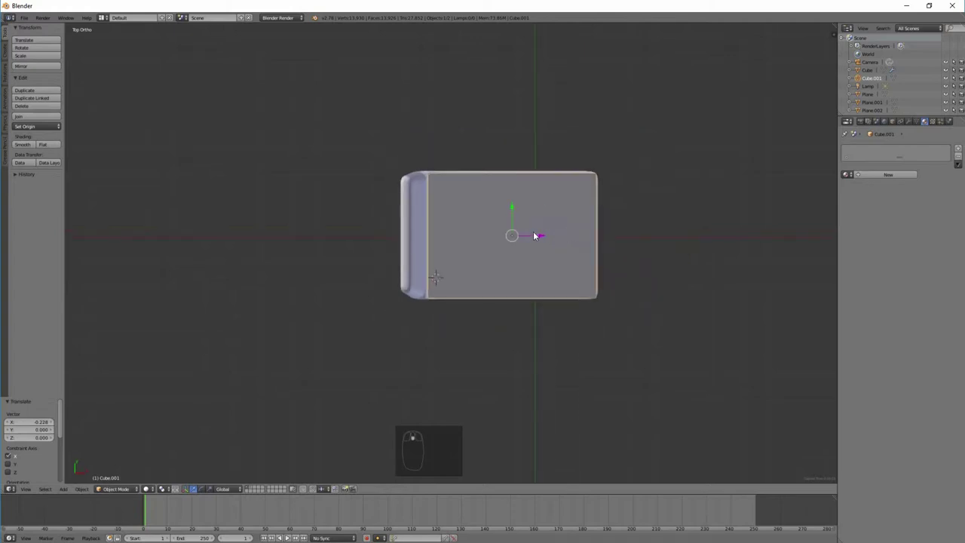
drag(540, 238, 539, 238)
drag(510, 209, 511, 210)
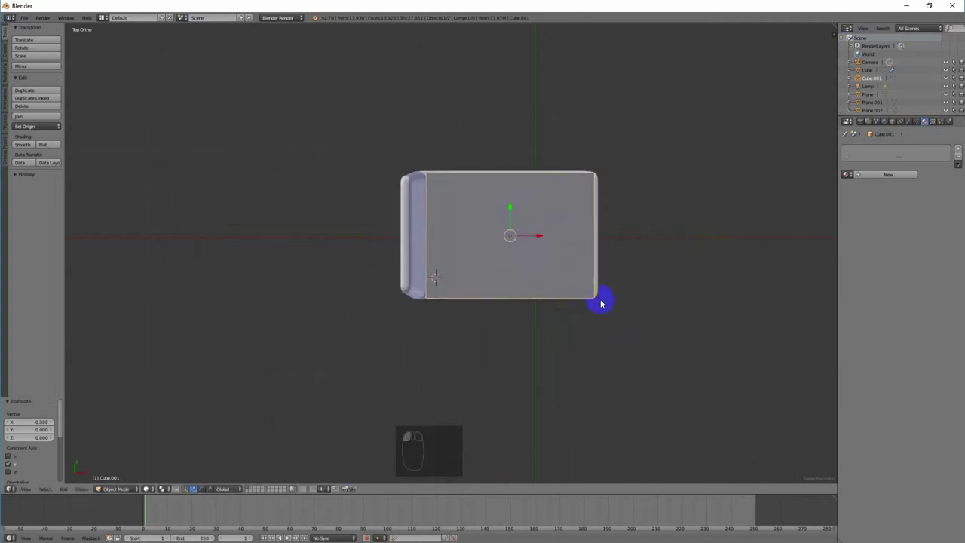
key(s)
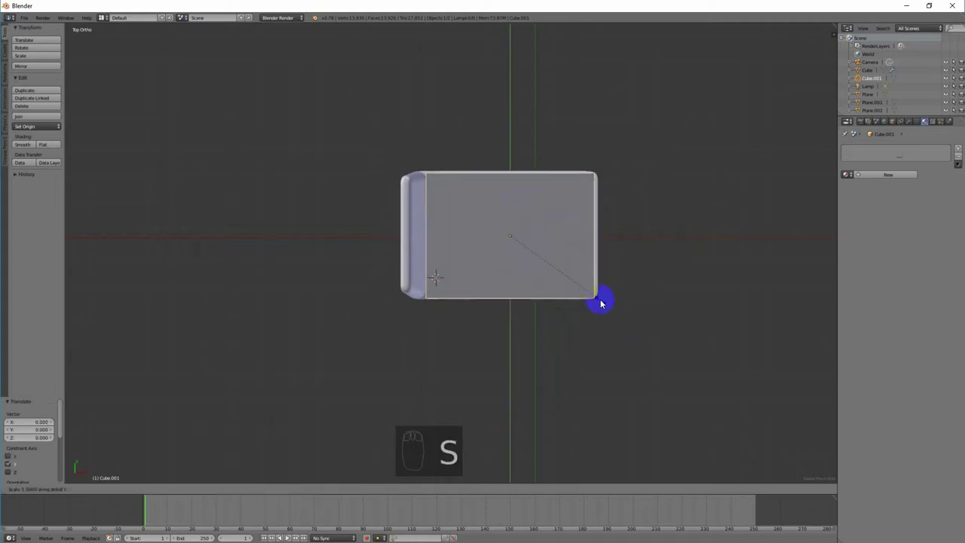
click(601, 302)
drag(510, 211, 510, 209)
Lower the slab along Z until it rests on top of the bed frame.
middle_drag(657, 294, 582, 209)
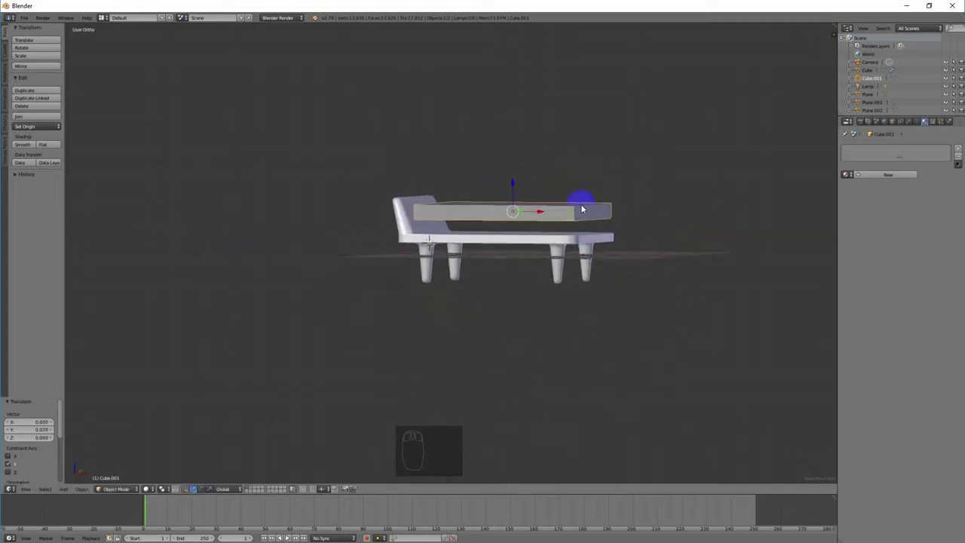
drag(515, 186, 516, 199)
scroll(642, 254, up, 4)
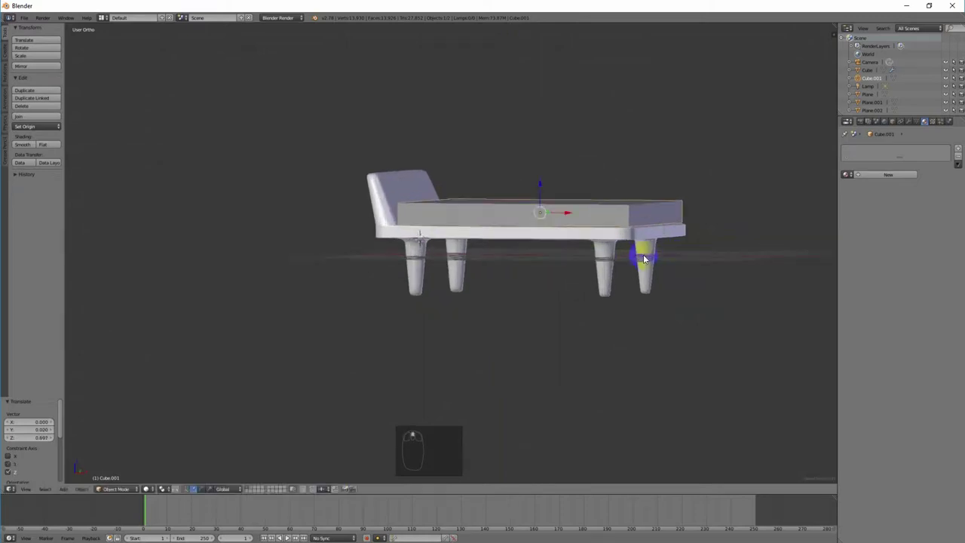
drag(579, 173, 577, 173)
middle_drag(578, 173, 645, 285)
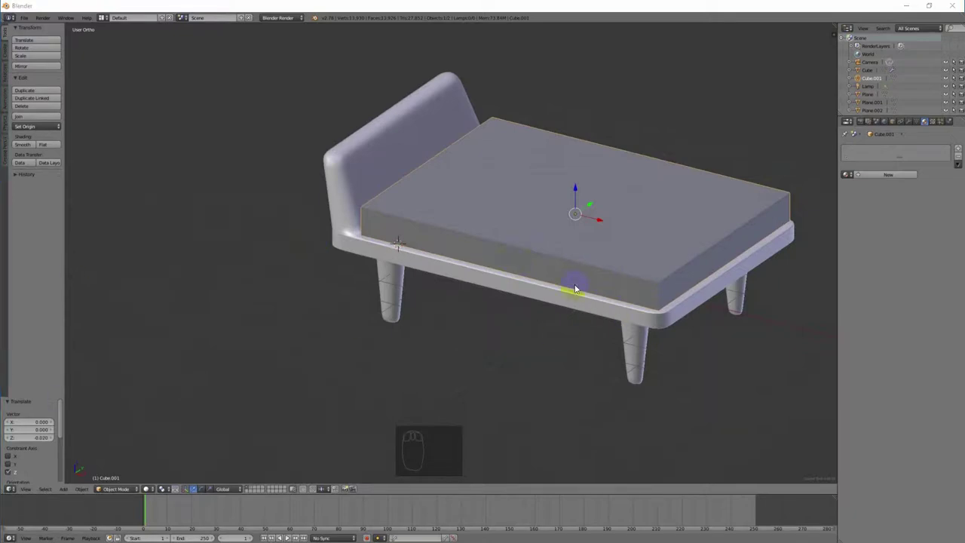
Add a Subdivision Surface modifier to the mattress slab.
middle_drag(708, 260, 760, 254)
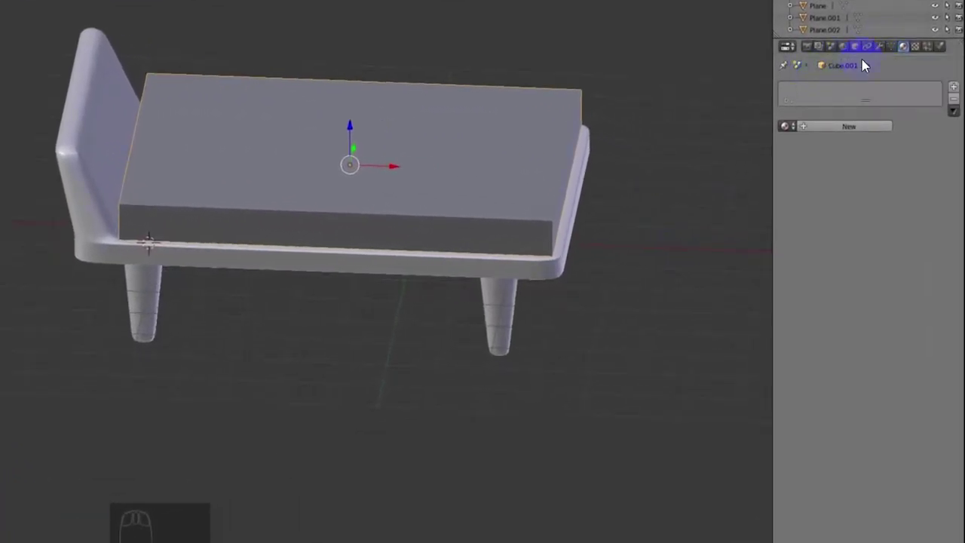
click(880, 46)
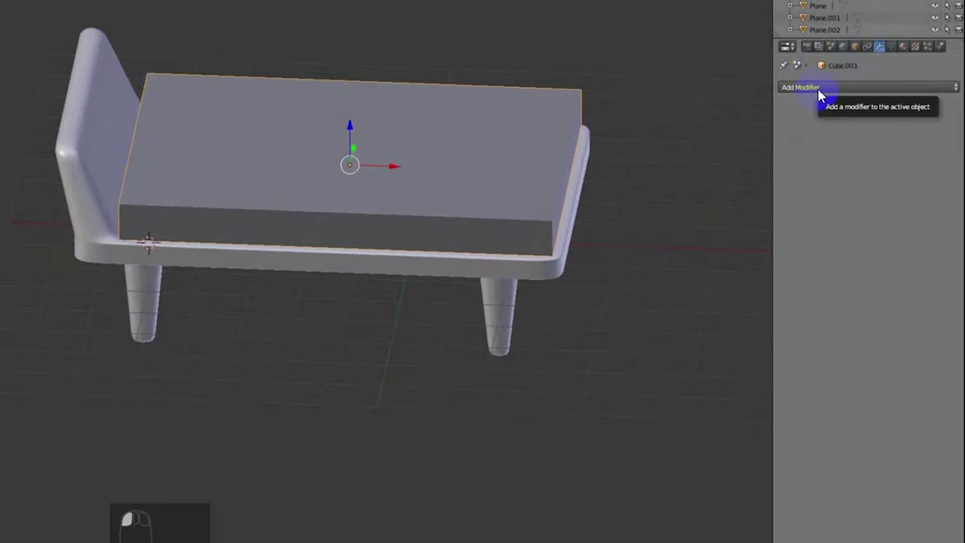
click(820, 91)
click(724, 289)
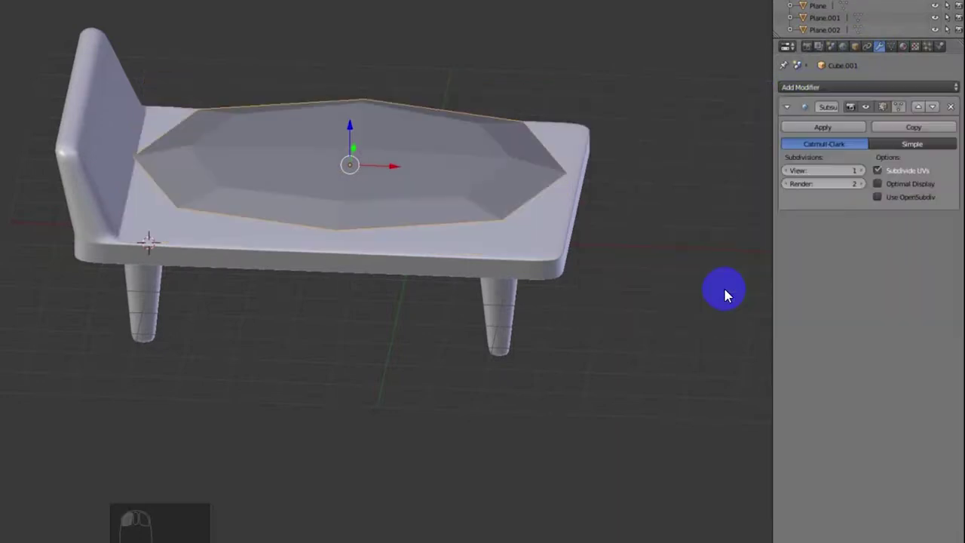
Edit the mattress mesh and add a loop cut slid close to its headboard end.
middle_drag(603, 91, 451, 136)
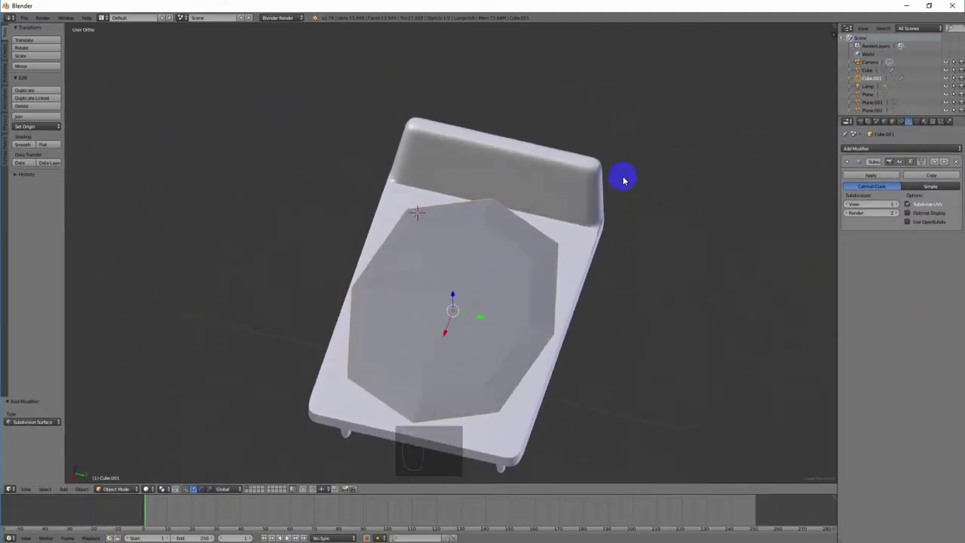
right_click(501, 254)
key(Tab)
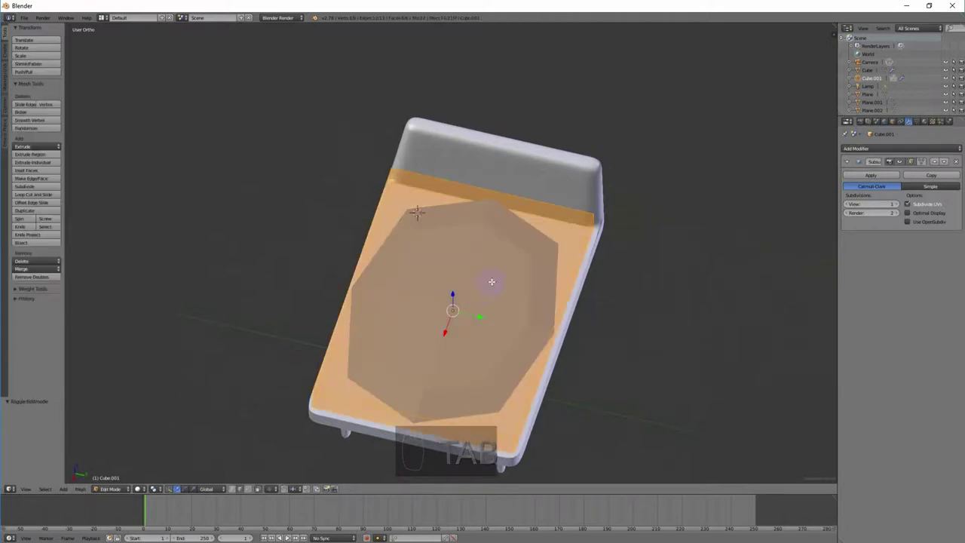
key(ctrl+r)
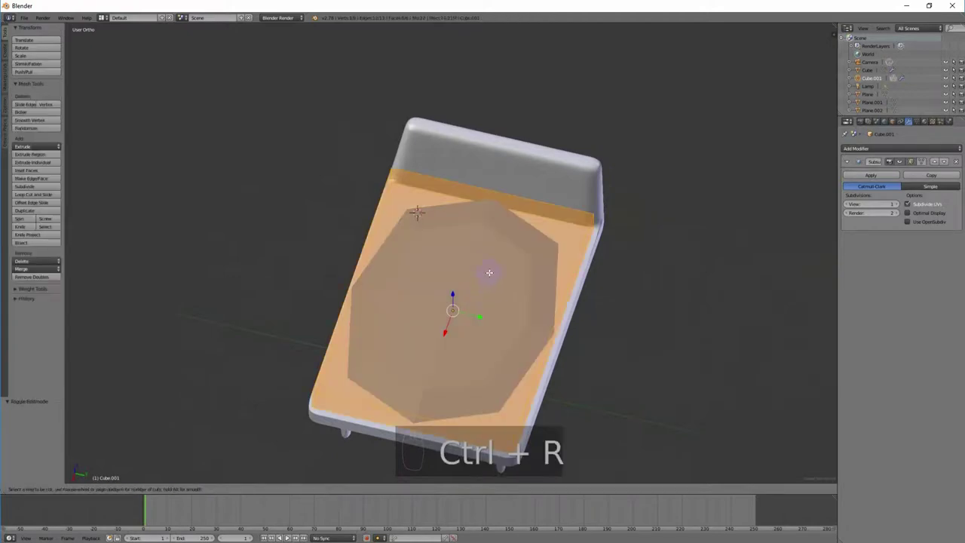
click(339, 299)
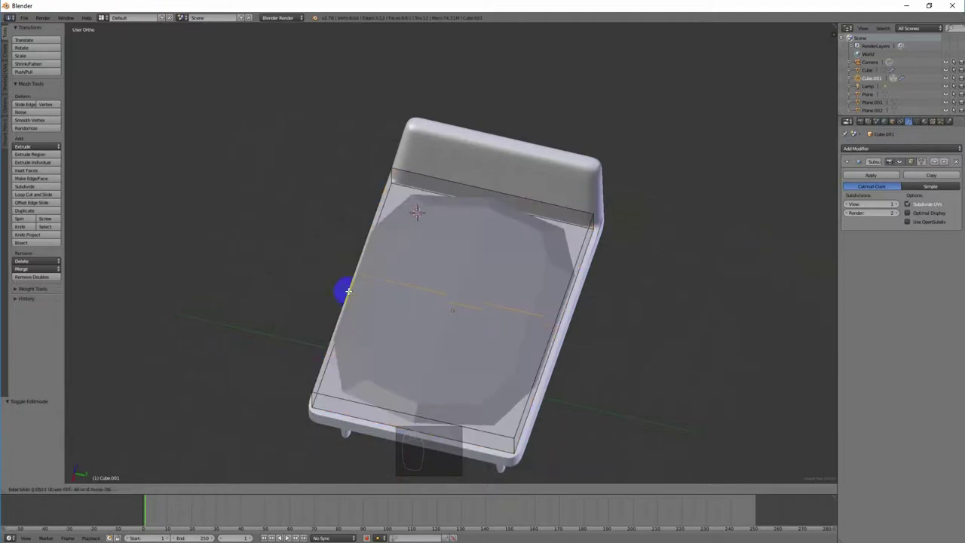
click(414, 205)
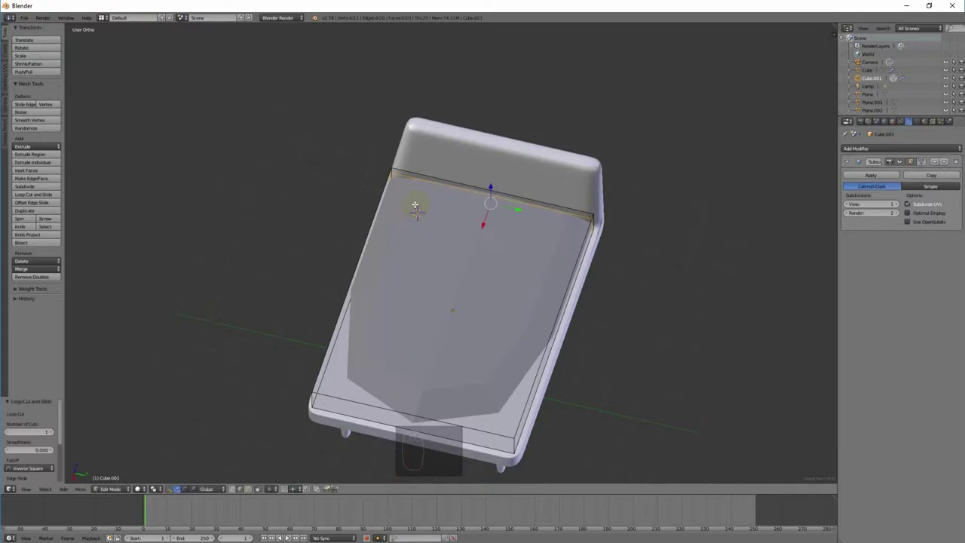
Set the modifier's view subdivisions to 2 and add a loop cut close to the mattress's foot end.
click(867, 205)
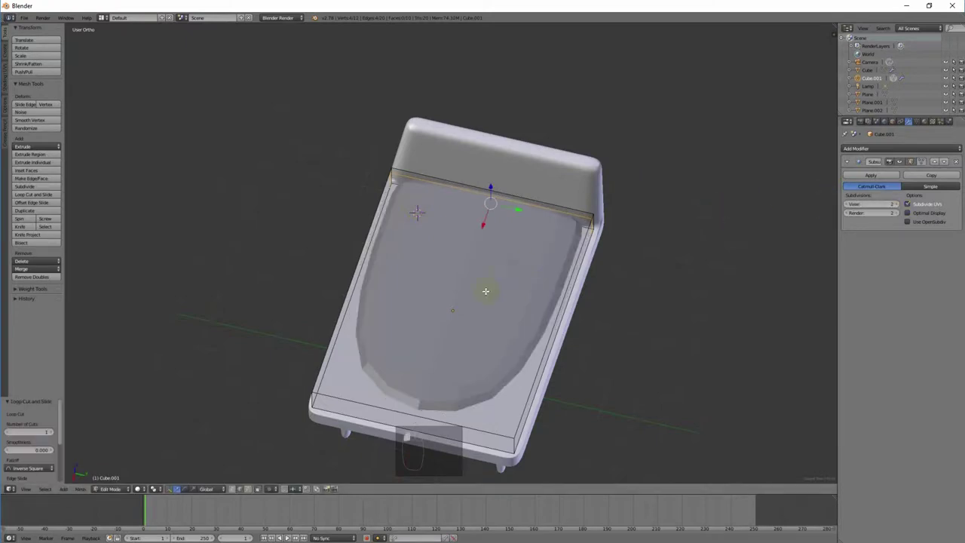
key(ctrl+r)
drag(363, 325, 313, 394)
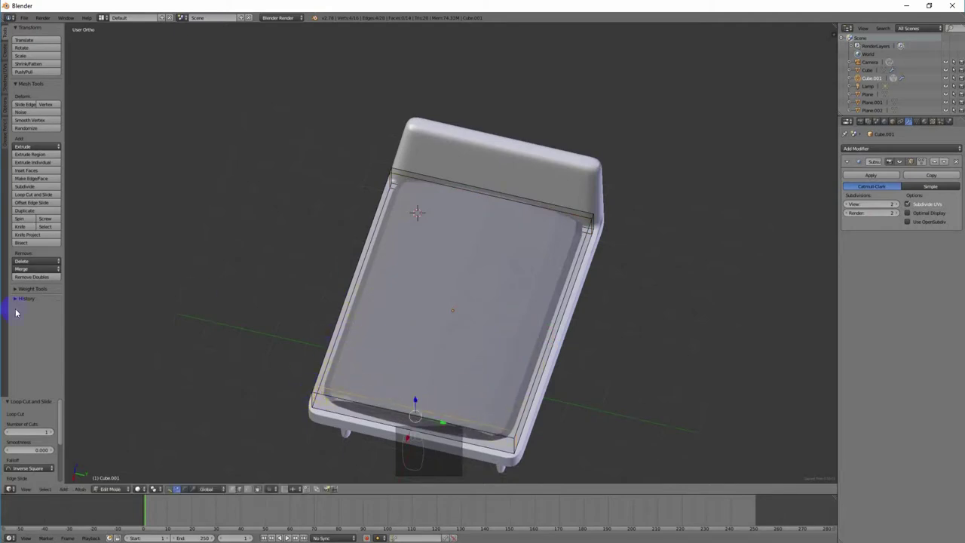
click(544, 407)
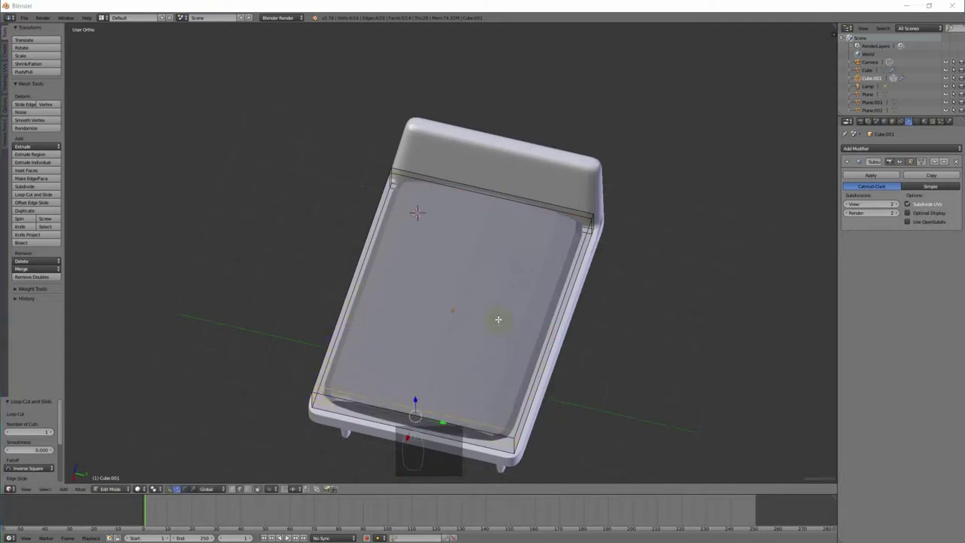
Add two lengthwise loop cuts to the mattress, one slid close to each long side.
middle_drag(472, 278, 450, 322)
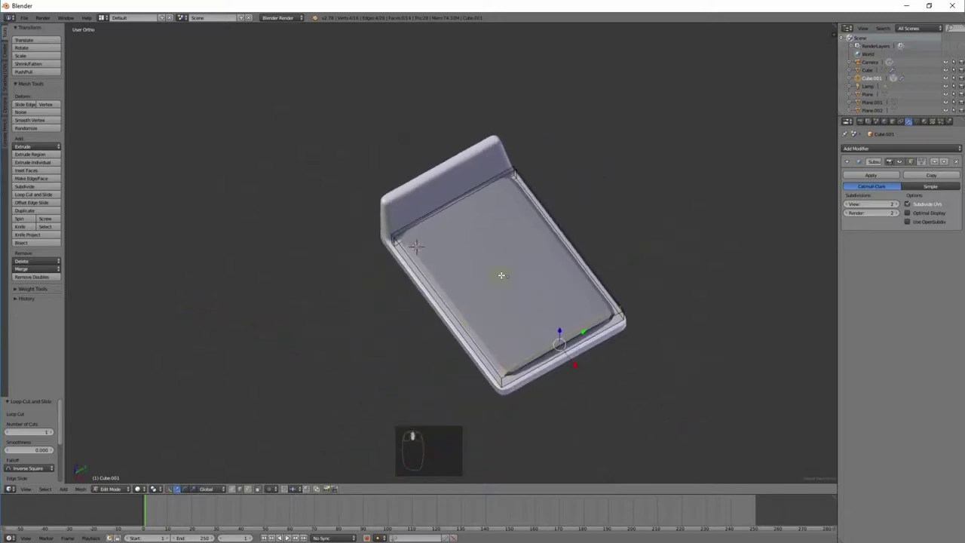
key(ctrl+r)
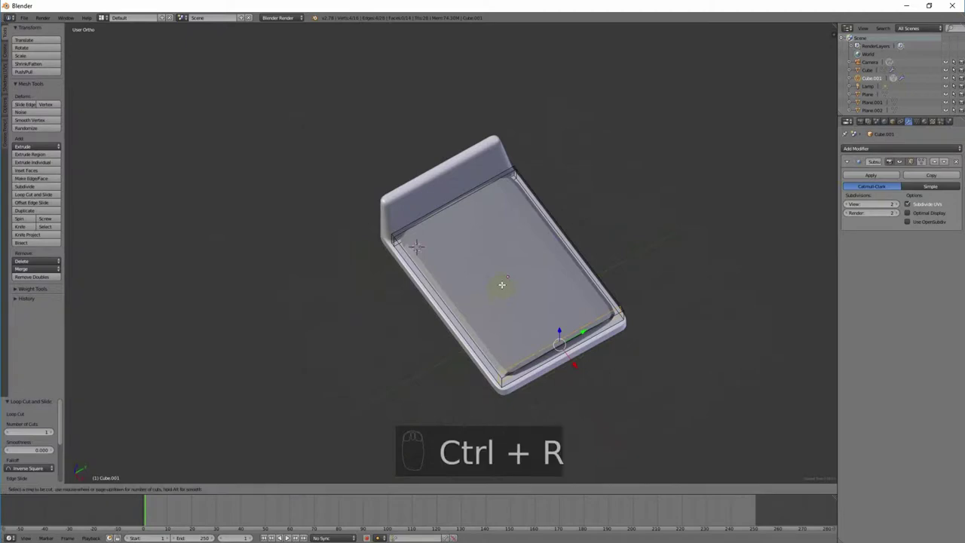
click(456, 196)
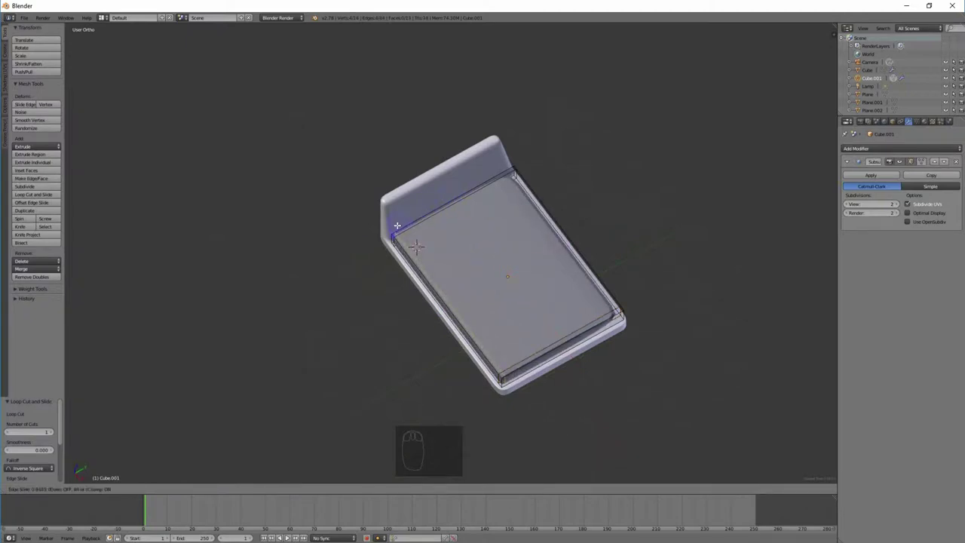
click(397, 226)
key(ctrl+r)
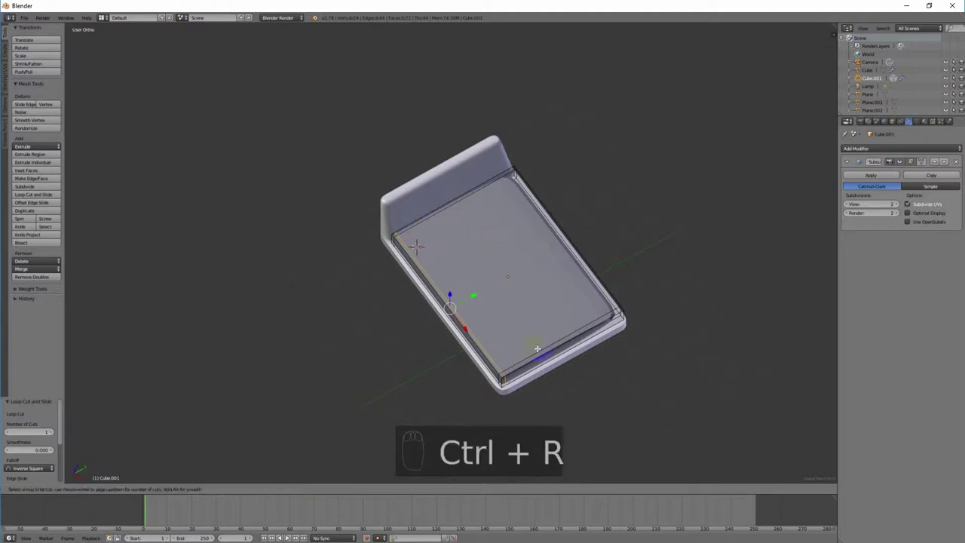
drag(603, 341, 626, 337)
mouse_move(588, 366)
middle_down()
mouse_move(679, 400)
mouse_move(689, 382)
mouse_move(681, 349)
mouse_move(710, 369)
mouse_move(674, 367)
middle_up()
scroll(674, 367, up, 6)
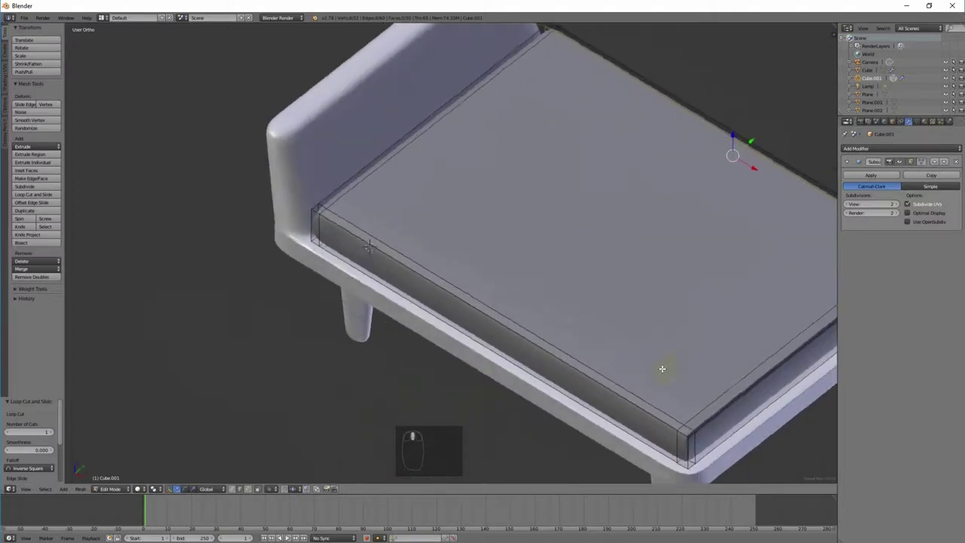
Return to Object Mode, shade the mattress smooth and lower it about 0.04 along Z onto the frame.
key(Tab)
middle_drag(389, 382, 392, 309)
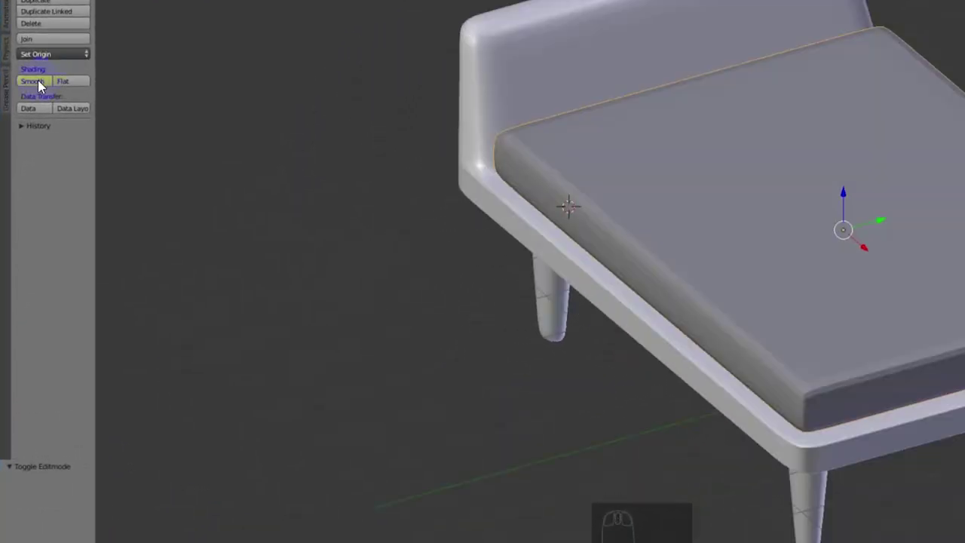
click(38, 80)
scroll(432, 218, down, 3)
middle_drag(704, 266, 633, 178)
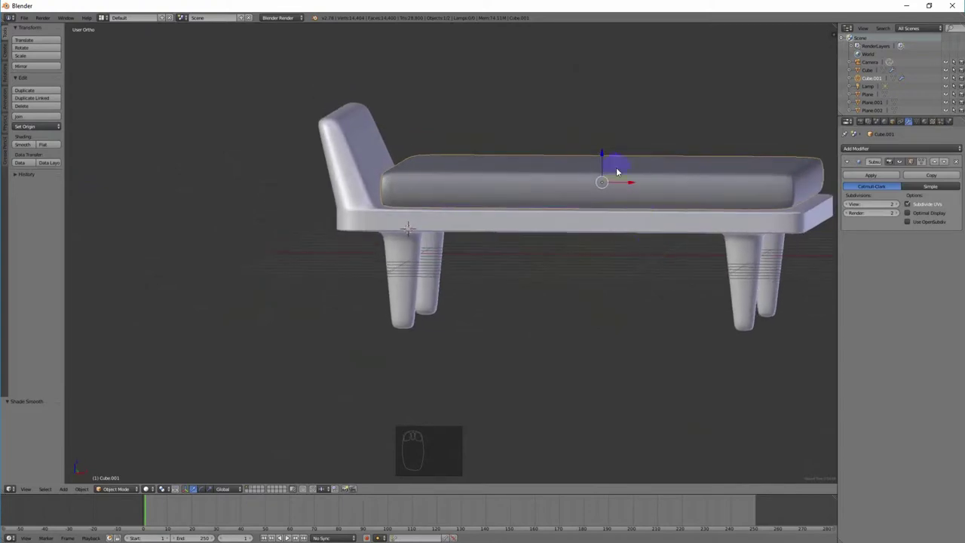
drag(603, 156, 603, 160)
middle_drag(573, 254, 528, 275)
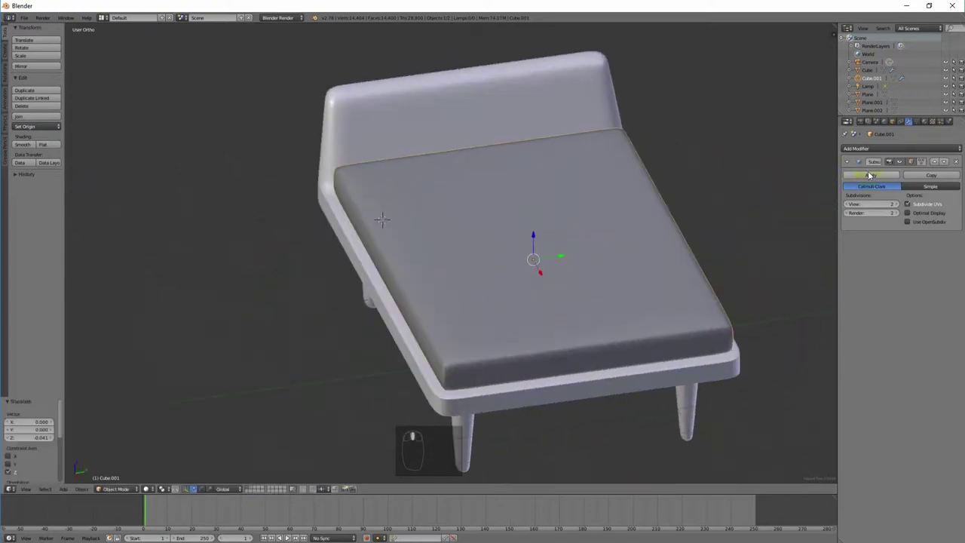
Add a new material to the mattress, keeping its default white diffuse colour.
click(928, 123)
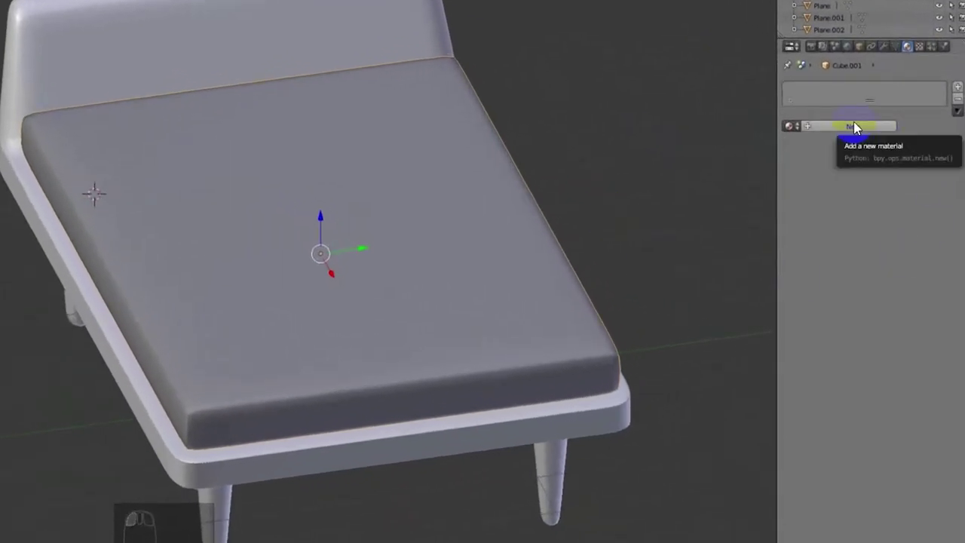
click(854, 127)
middle_drag(542, 255, 306, 242)
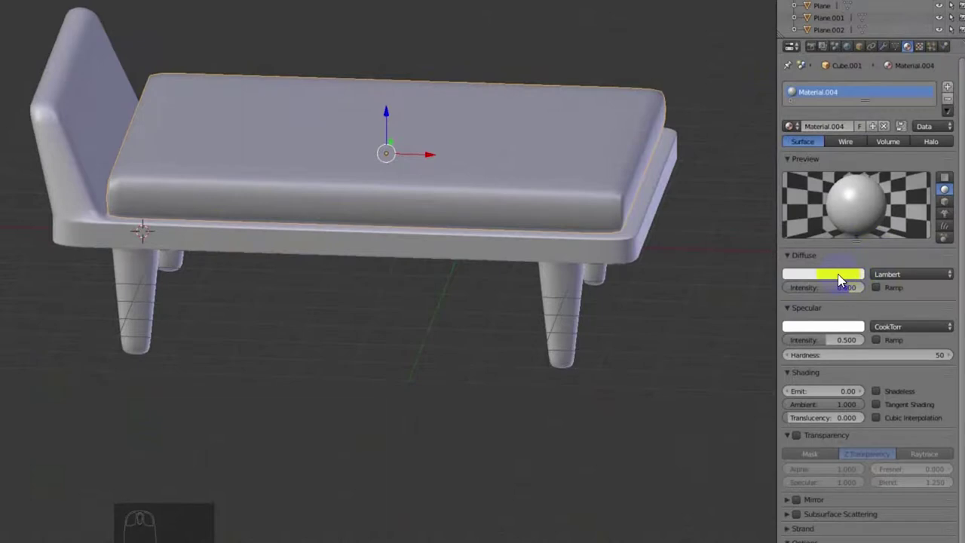
mouse_move(620, 231)
middle_down()
mouse_move(573, 217)
mouse_move(494, 225)
mouse_move(593, 241)
mouse_move(593, 252)
mouse_move(618, 247)
middle_up()
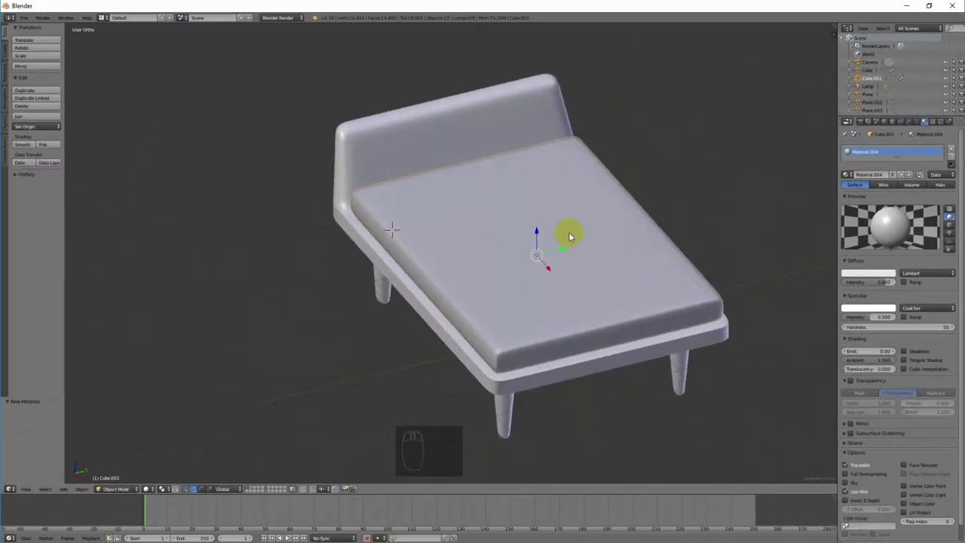
Add a cube for the pillow and move it above the mattress at one headboard-end corner.
key(shift+a)
mouse_move(562, 237)
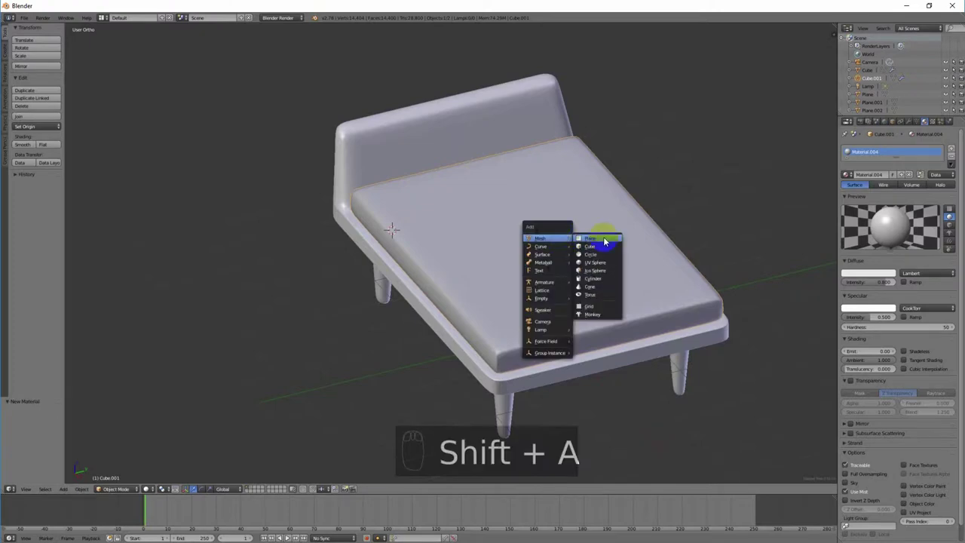
click(595, 243)
drag(390, 207, 441, 149)
middle_drag(405, 239, 442, 146)
drag(444, 147, 475, 147)
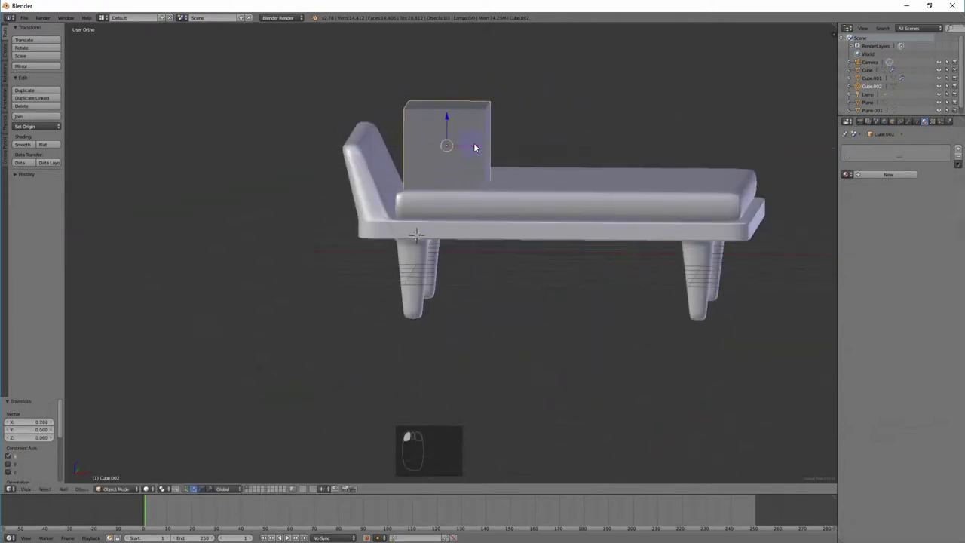
mouse_move(447, 119)
mouse_down()
mouse_move(441, 108)
mouse_move(448, 119)
mouse_up()
middle_drag(448, 118, 484, 158)
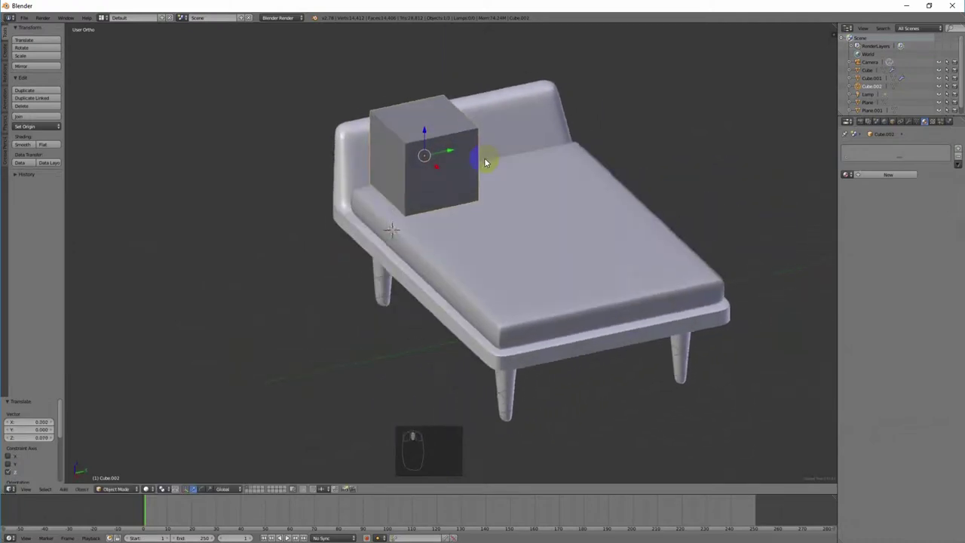
Flatten the pillow cube along Z, adjust its position along X and lower it about 0.54 toward the mattress.
key(s)
key(z)
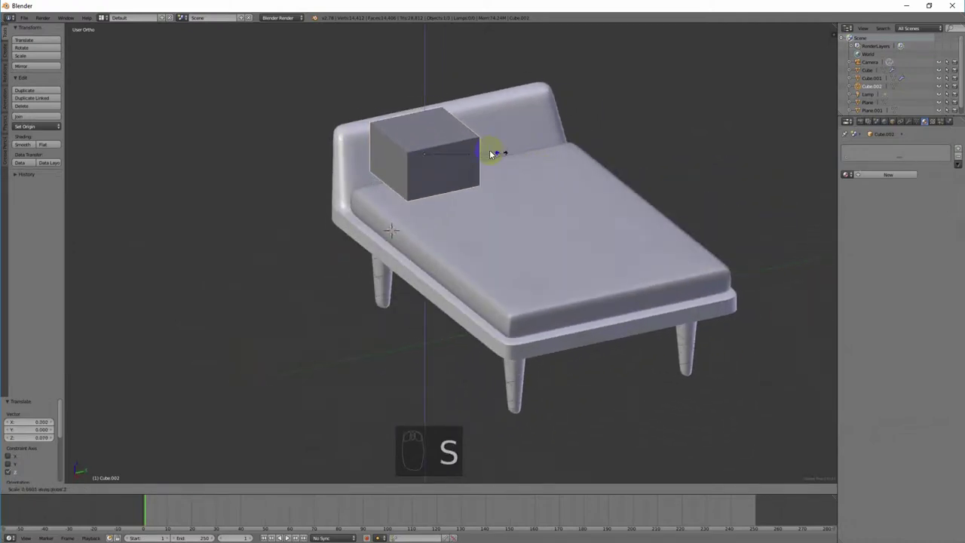
click(483, 147)
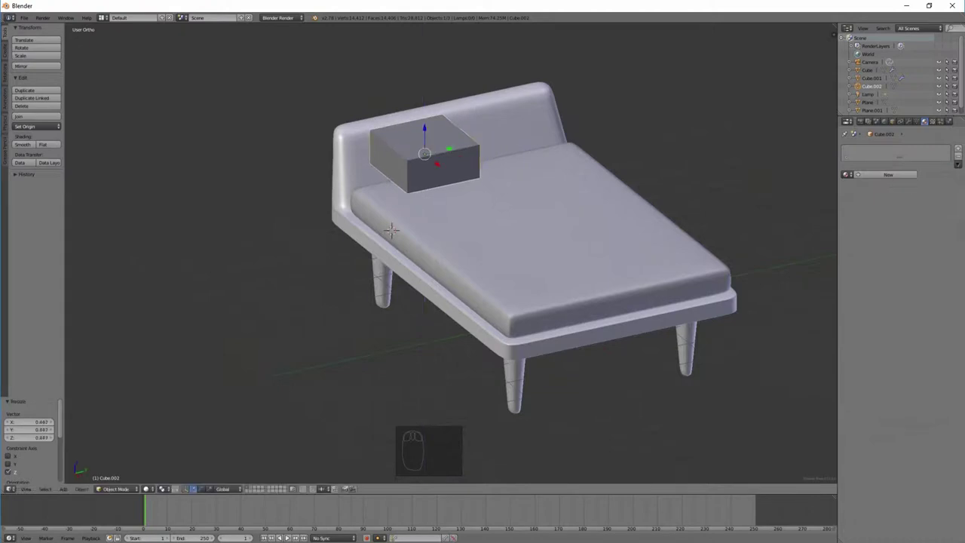
middle_drag(490, 218, 442, 233)
middle_drag(577, 194, 500, 174)
right_drag(427, 137, 445, 139)
middle_drag(510, 148, 495, 123)
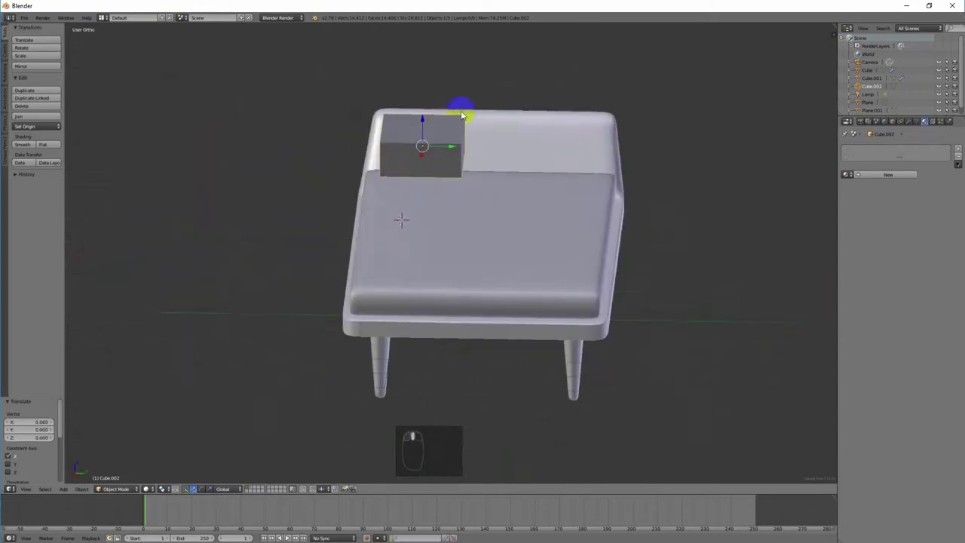
mouse_move(424, 118)
mouse_down()
mouse_move(423, 144)
mouse_move(426, 135)
mouse_up()
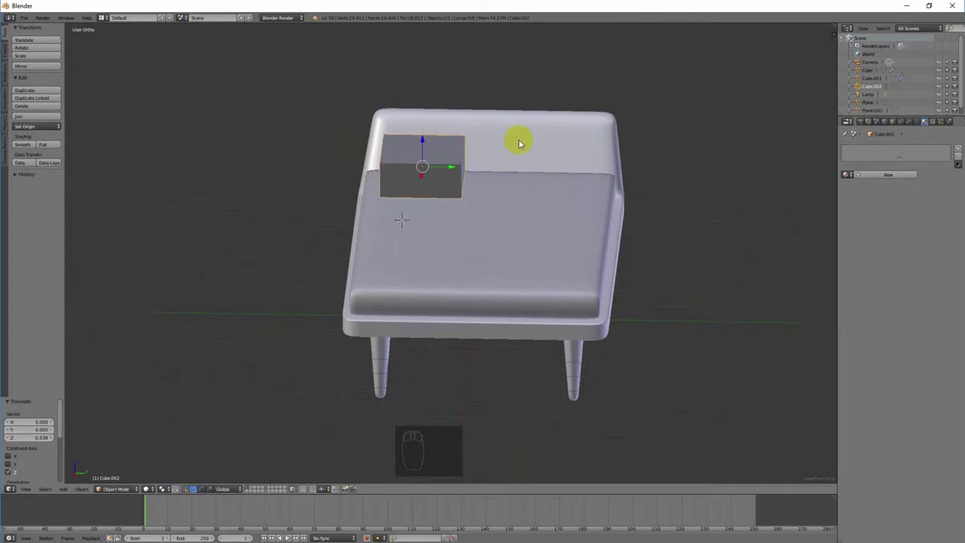
From the top view, stretch the pillow cube along Y and recentre it within its half of the mattress.
key(KP_7)
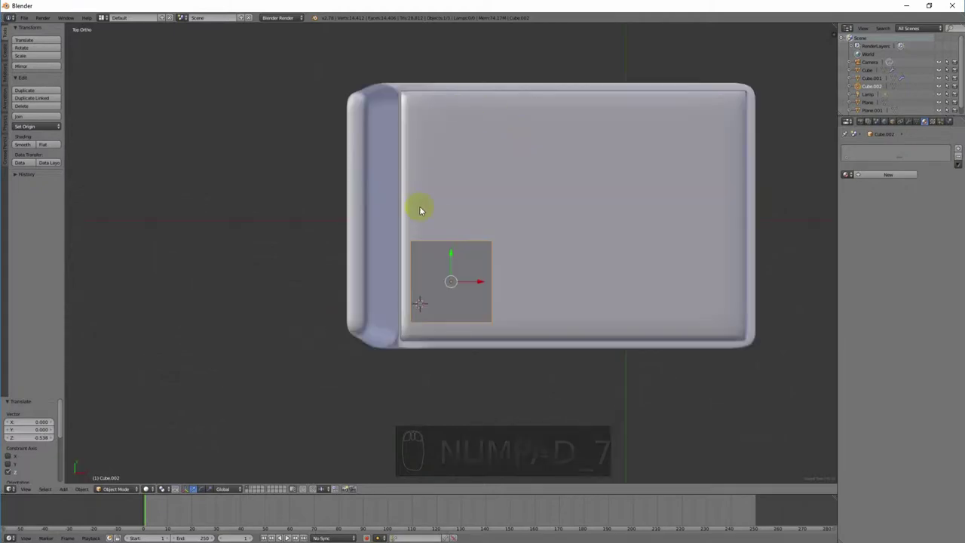
key(s)
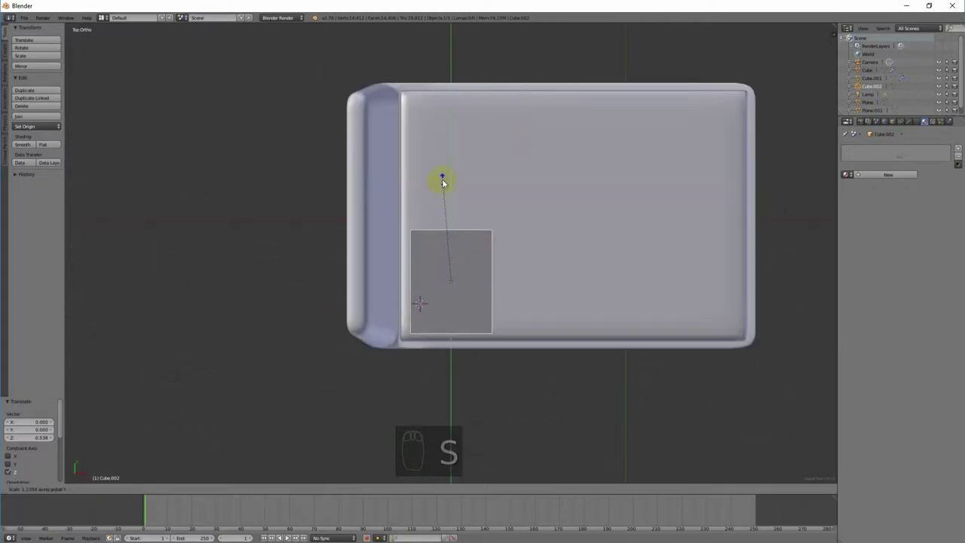
click(443, 183)
drag(450, 253, 450, 248)
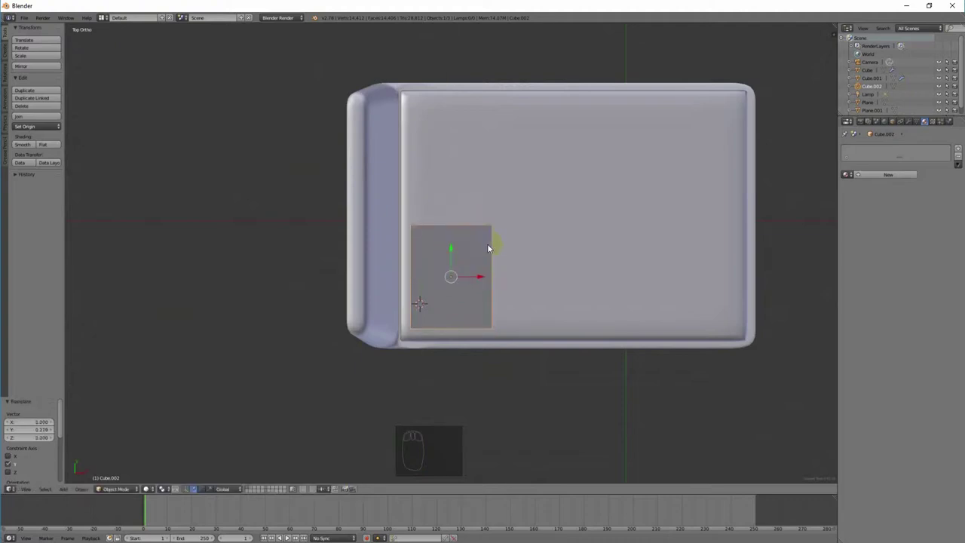
key(s)
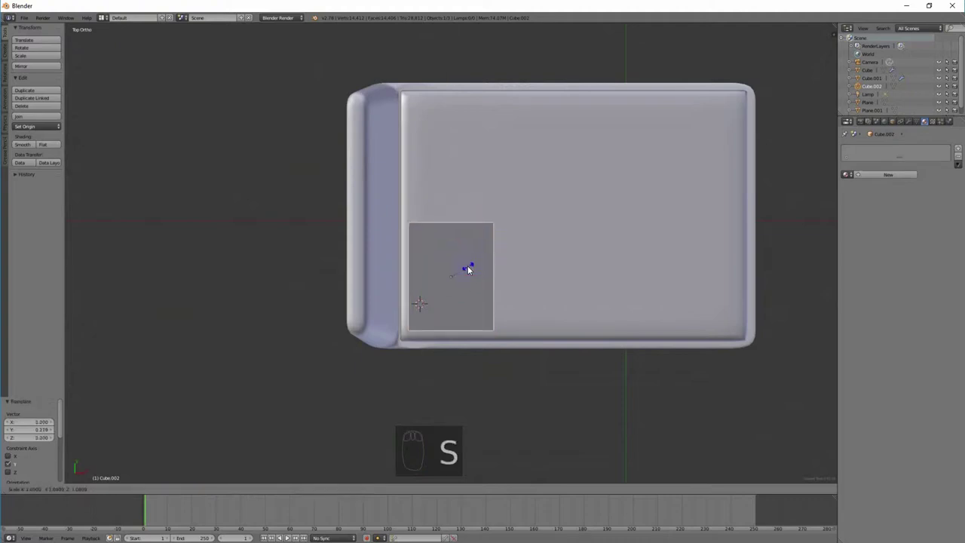
key(y)
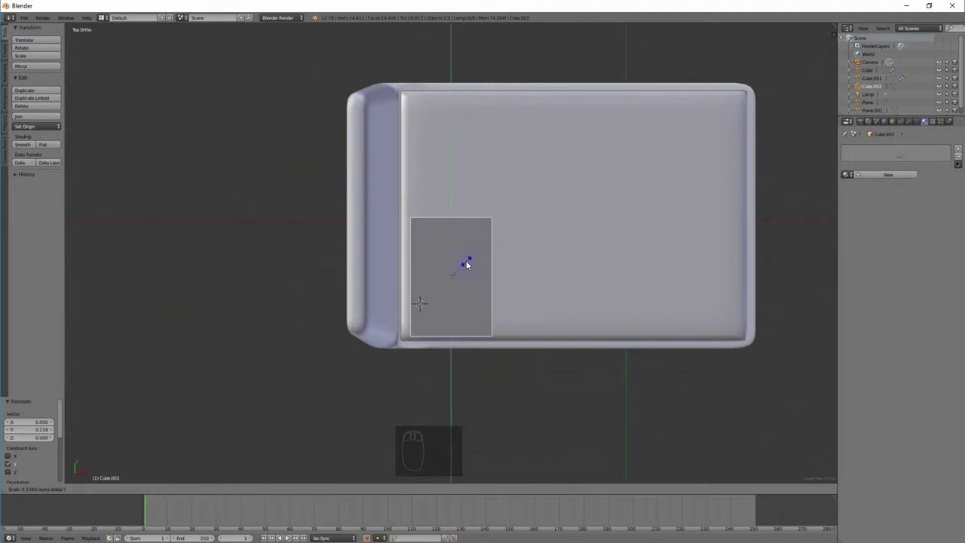
click(464, 268)
drag(452, 250, 454, 245)
Rescale the pillow cube uniformly and adjust its height along Z so it rests on the mattress.
middle_drag(545, 276, 649, 228)
key(s)
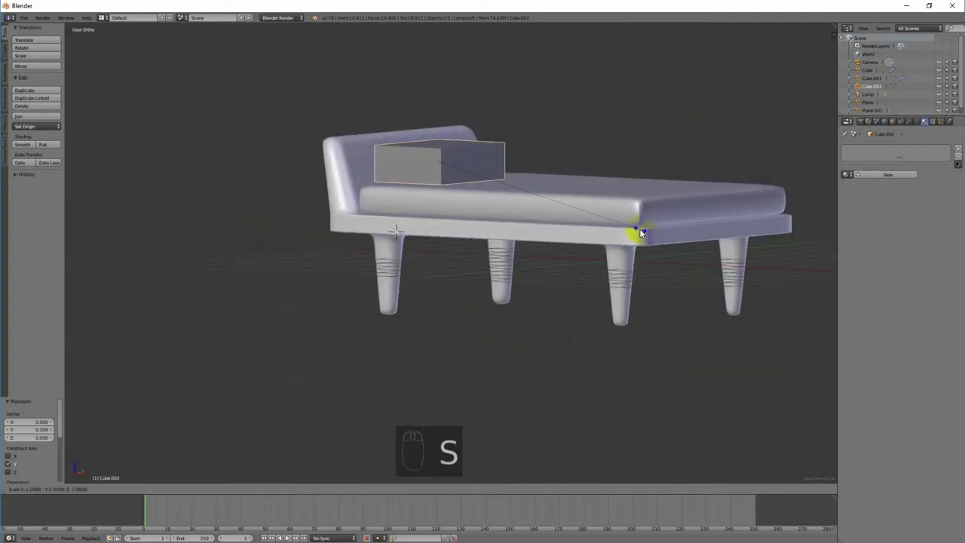
click(604, 215)
drag(442, 134, 441, 140)
drag(443, 136, 442, 138)
middle_drag(442, 138, 528, 157)
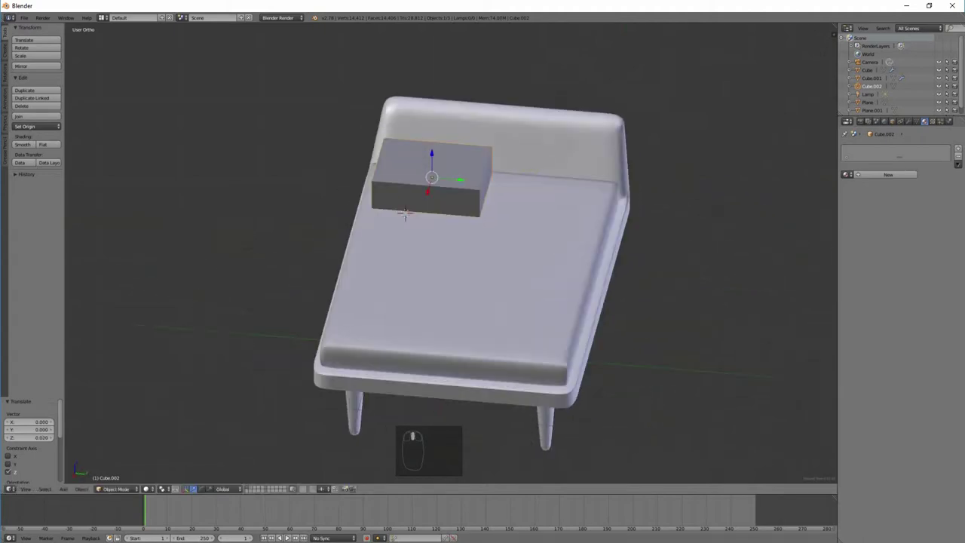
middle_drag(345, 301, 403, 291)
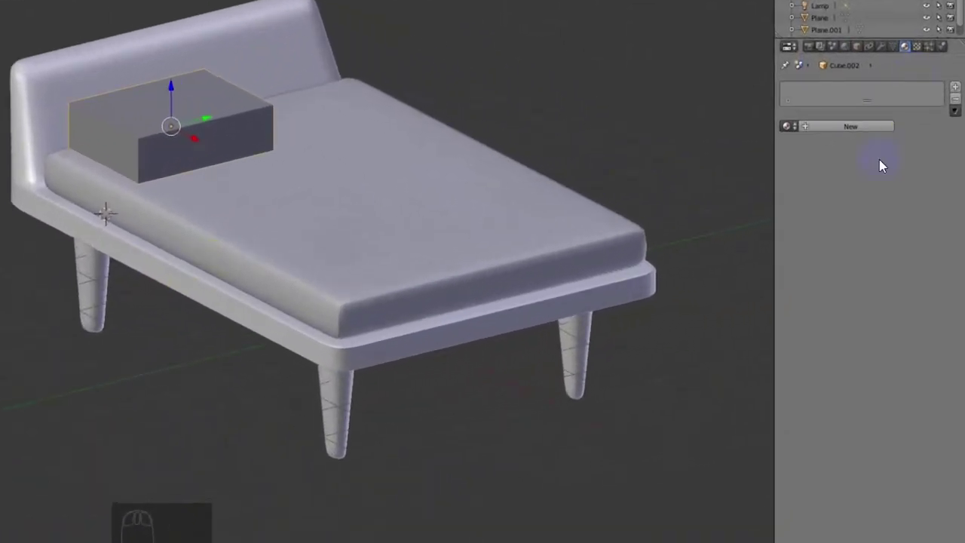
Add a Subdivision Surface modifier to the pillow cube and set its view subdivisions to 2.
click(882, 46)
click(845, 88)
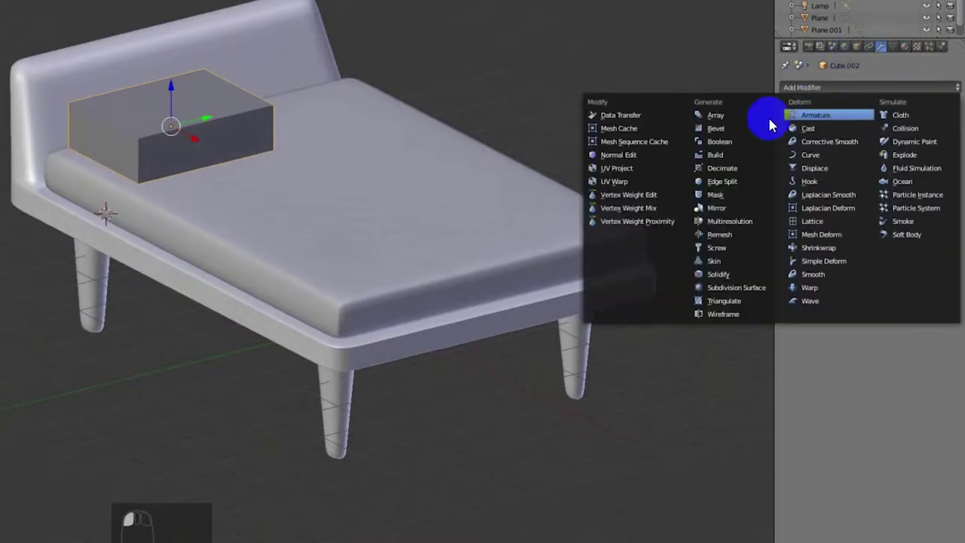
click(735, 287)
middle_drag(341, 199, 244, 107)
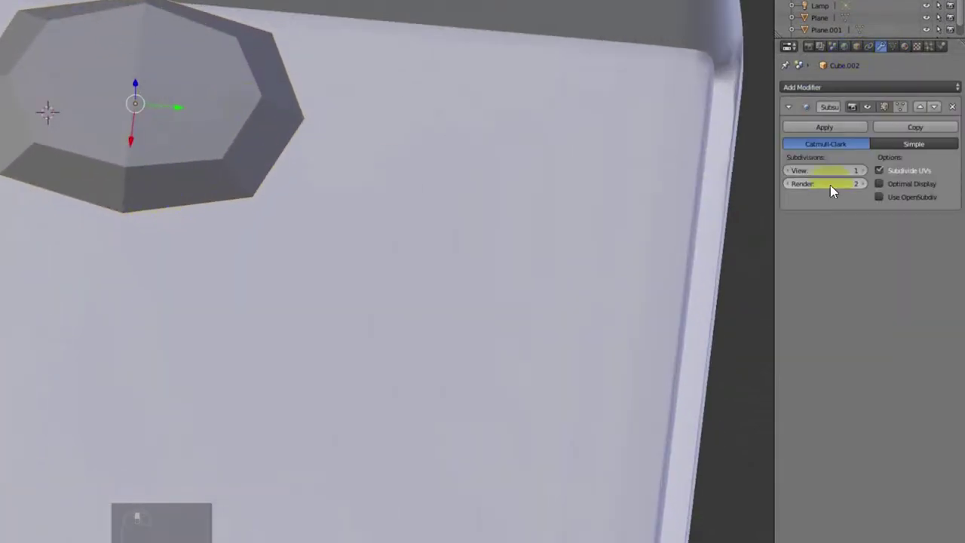
click(864, 170)
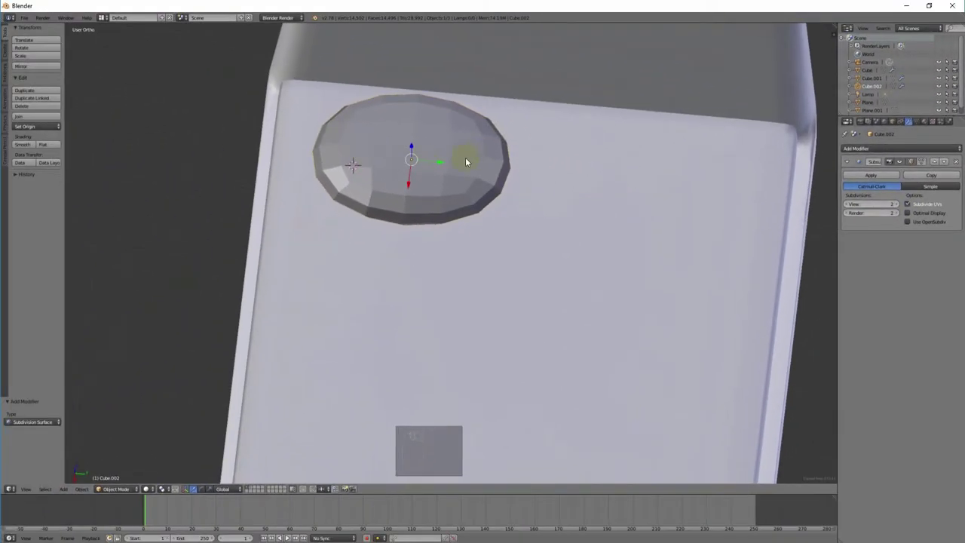
Edit the pillow mesh and add two loop cuts, one slid close to each short end.
key(Tab)
key(ctrl+r)
drag(395, 254, 460, 256)
key(ctrl+r)
drag(404, 219, 360, 220)
Add two lengthwise loop cuts to the pillow, one slid toward each long side.
middle_drag(360, 221, 470, 157)
key(ctrl+r)
drag(467, 165, 398, 177)
key(ctrl+r)
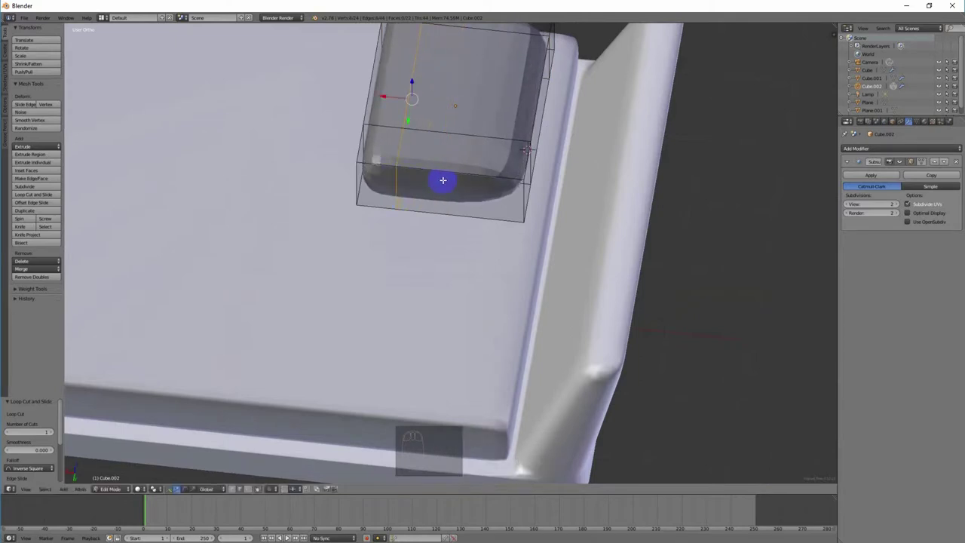
key(ctrl+r)
drag(457, 183, 489, 185)
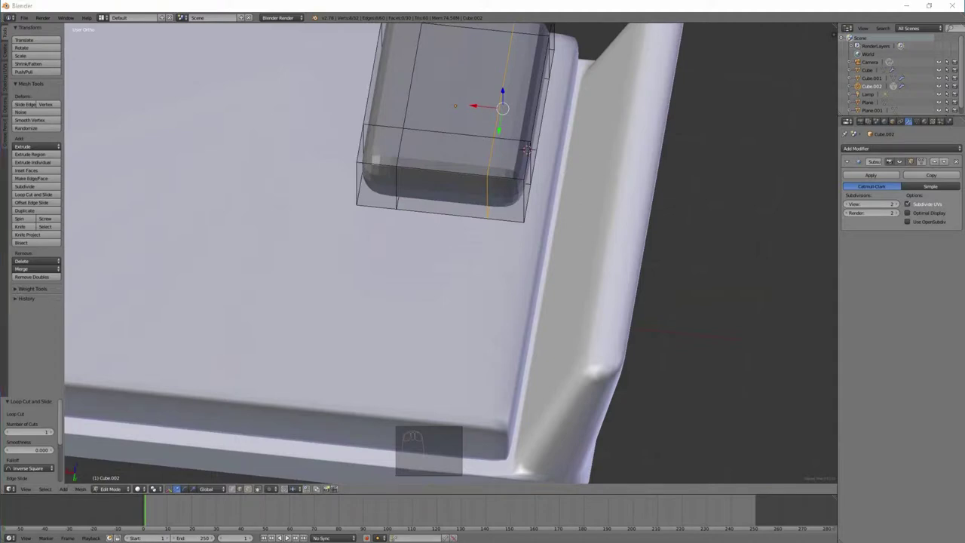
Examine the pillow's rounded shape and its fit on the mattress from several angles.
middle_drag(409, 226, 530, 220)
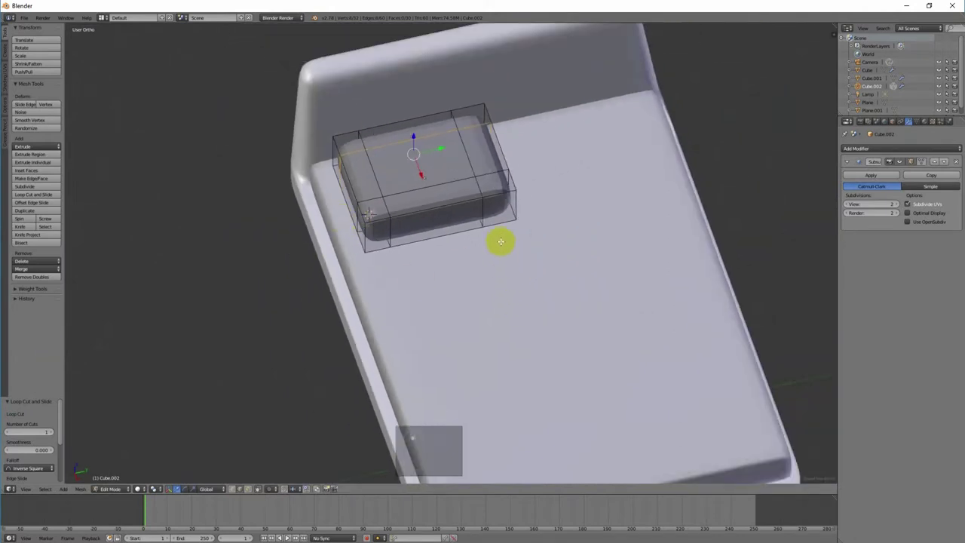
scroll(456, 178, up, 2)
middle_drag(558, 164, 492, 260)
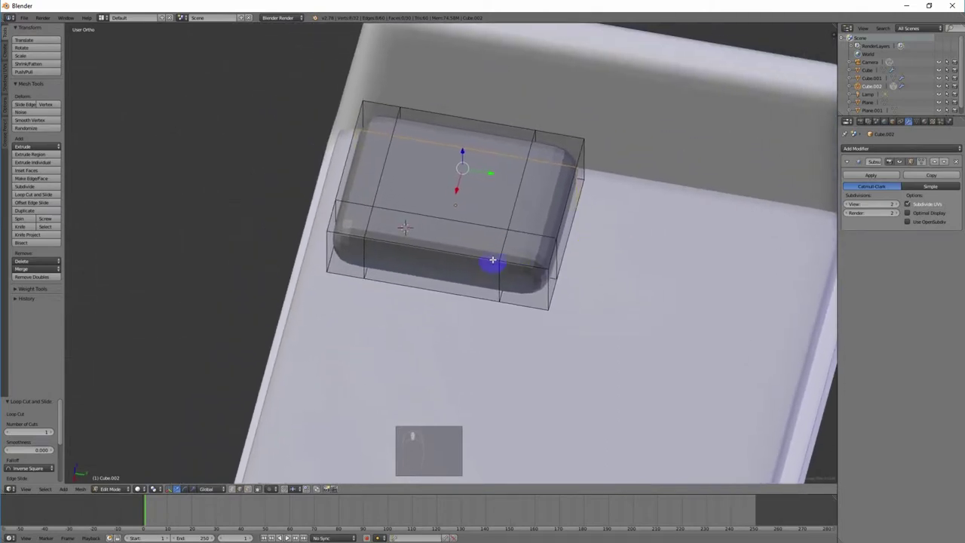
scroll(483, 248, up, 2)
scroll(471, 239, down, 2)
middle_drag(591, 293, 644, 265)
middle_drag(631, 230, 501, 283)
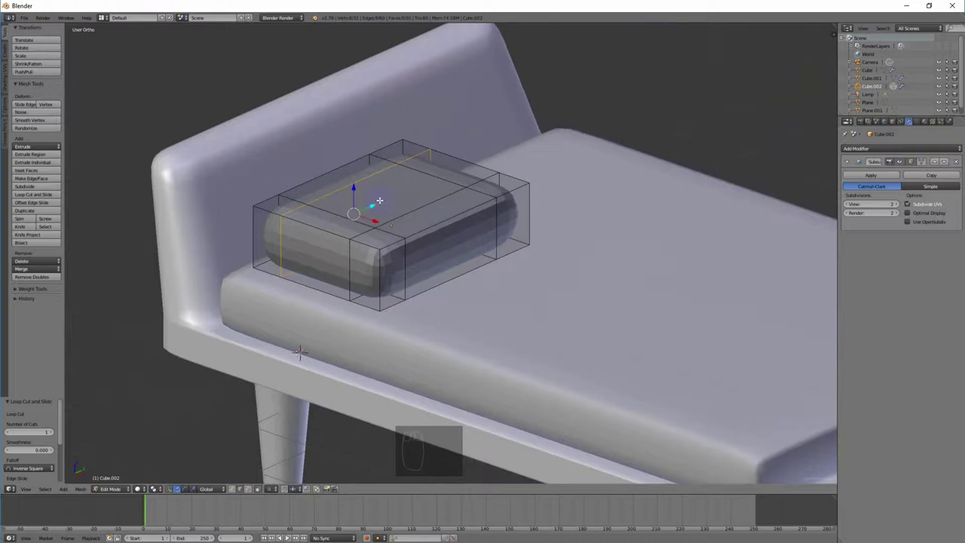
middle_drag(559, 230, 562, 242)
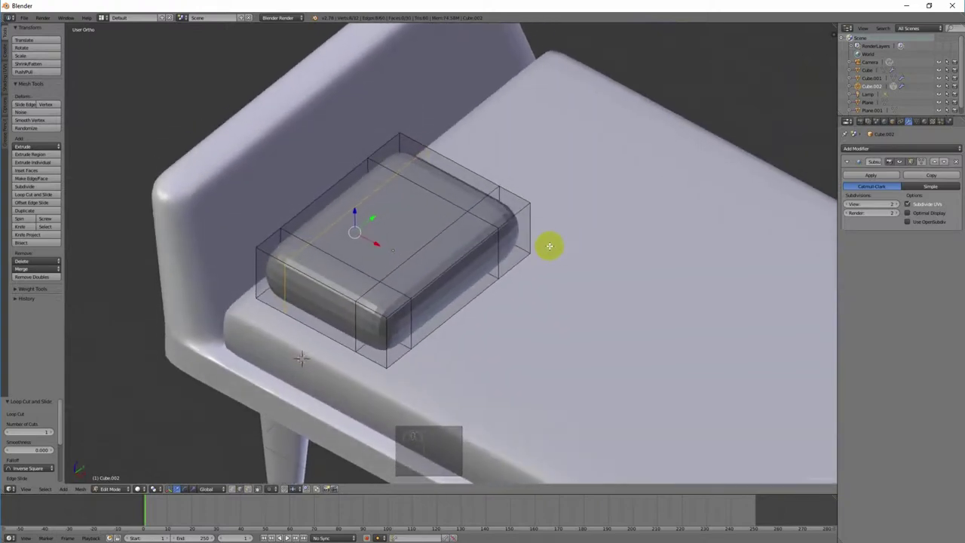
Return to Object Mode and shade the pillow smooth.
key(Tab)
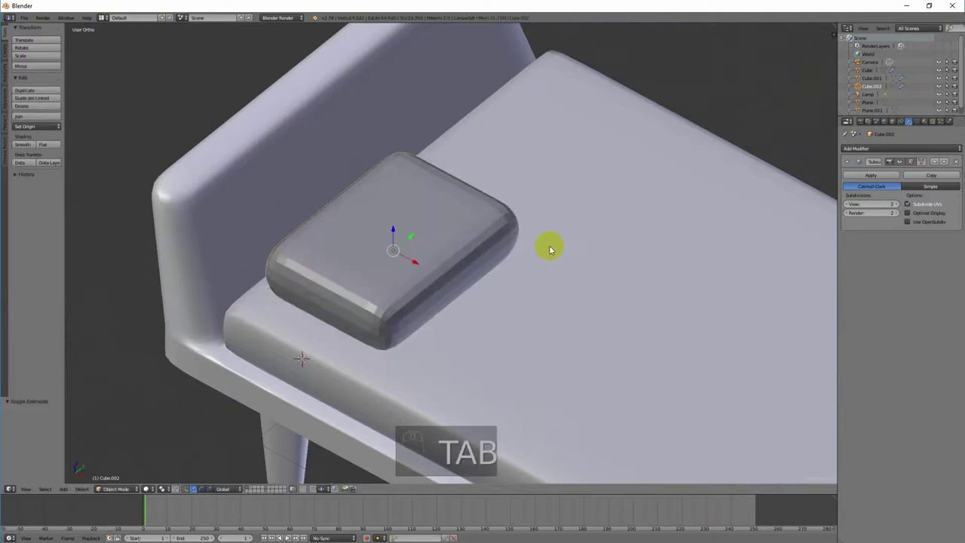
click(22, 145)
scroll(624, 324, down, 2)
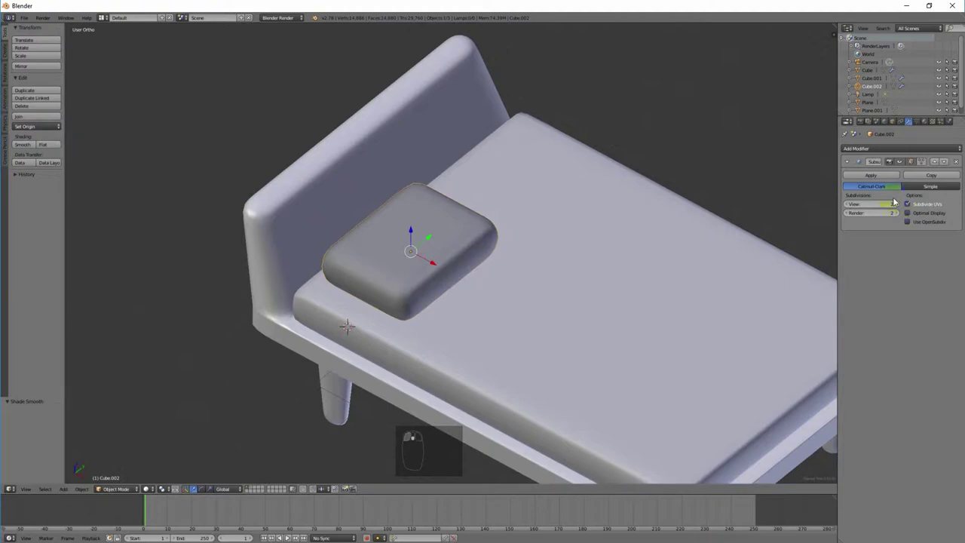
Add a new material to the pillow and set its diffuse colour to light blue.
click(925, 124)
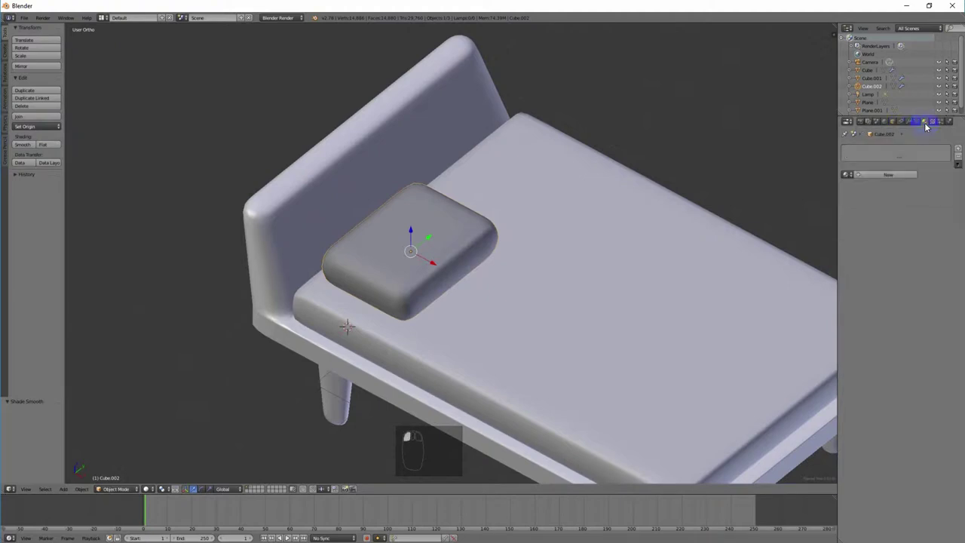
click(892, 174)
click(867, 274)
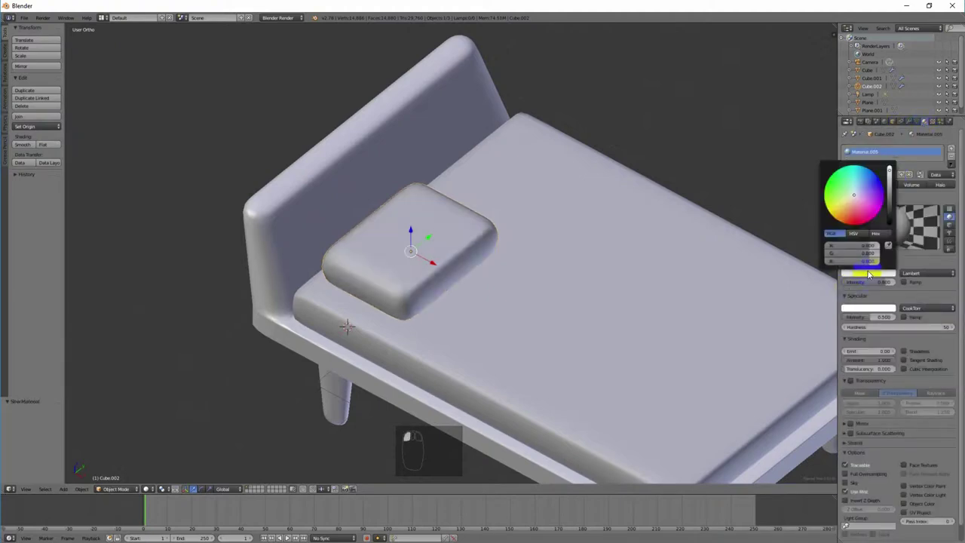
click(847, 197)
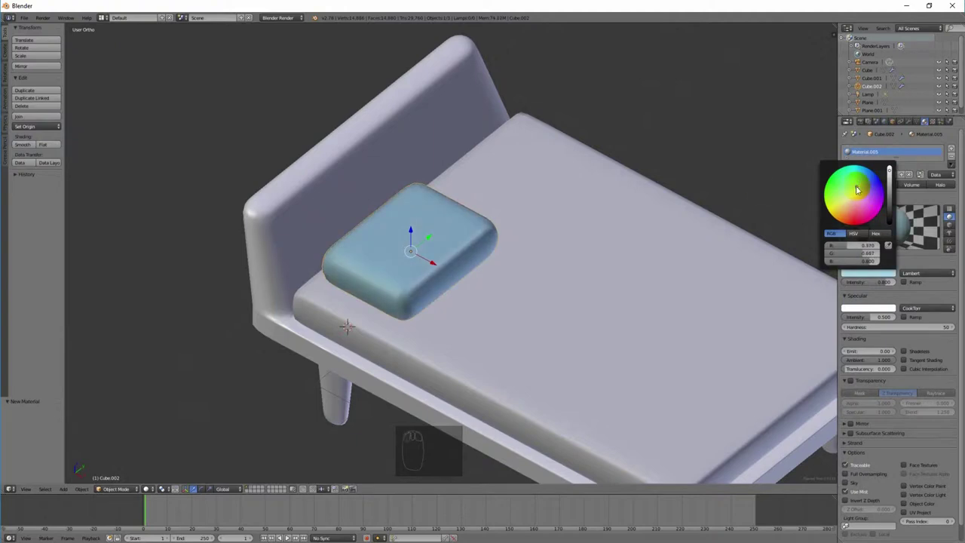
Duplicate the pillow and move the copy along Y so it sits beside the first on the mattress, then deselect everything.
middle_drag(653, 242, 434, 236)
key(shift+d)
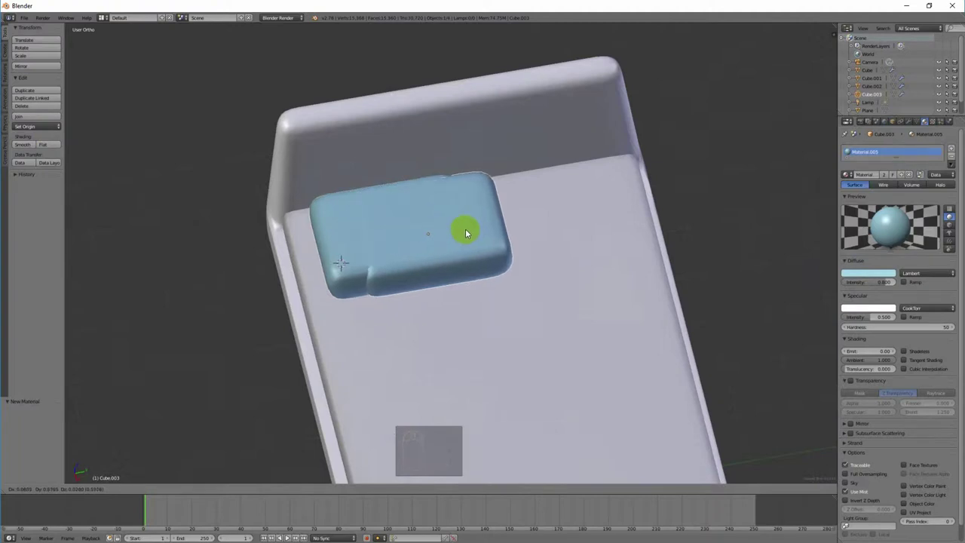
key(z)
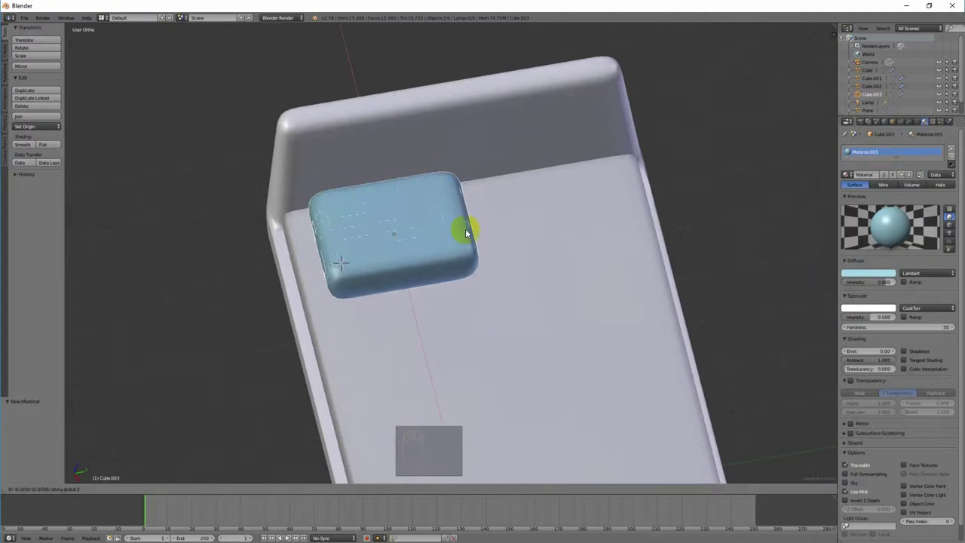
key(y)
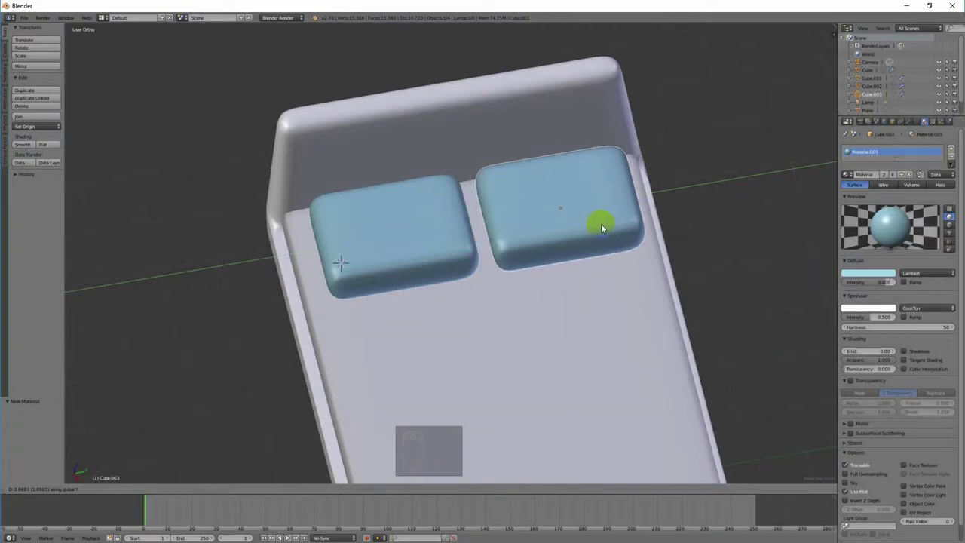
click(601, 224)
middle_drag(542, 307, 526, 282)
key(a)
Add a plane to the scene at the 3D cursor.
scroll(521, 285, down, 3)
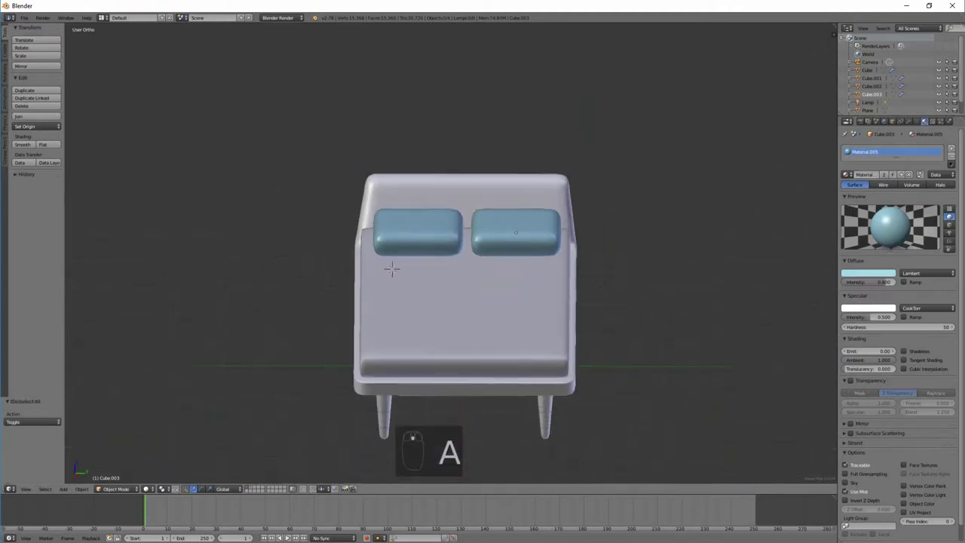
middle_drag(355, 334, 434, 325)
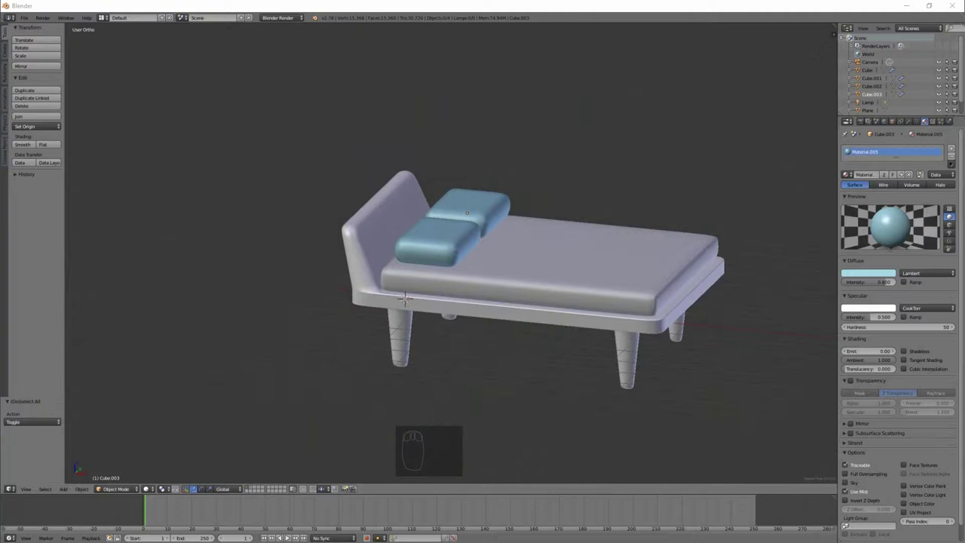
middle_drag(611, 241, 633, 278)
shift+middle_drag(594, 244, 438, 253)
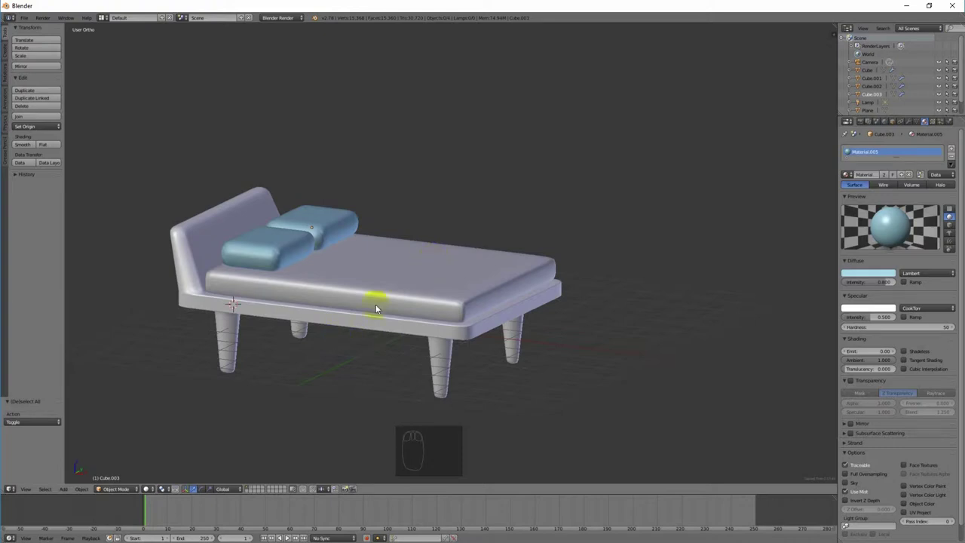
middle_drag(312, 215, 433, 273)
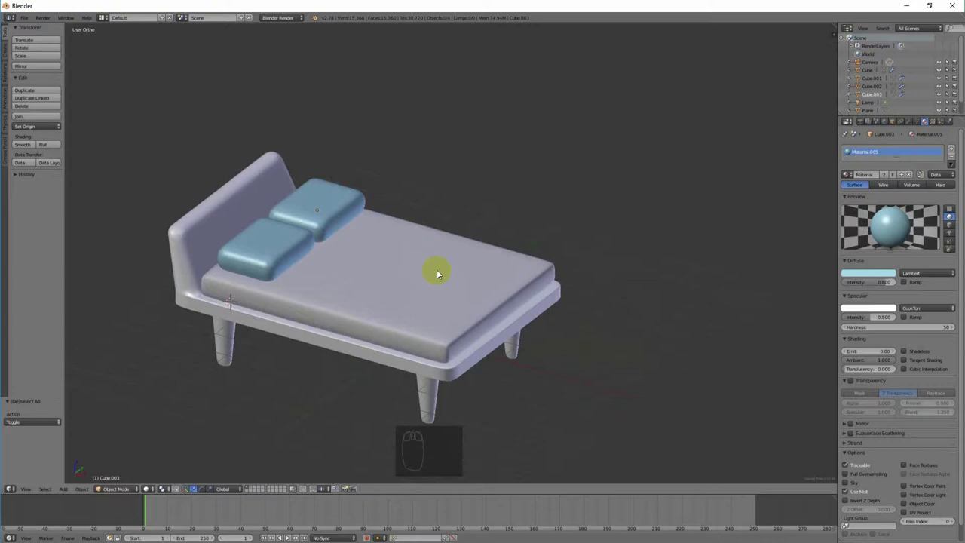
key(shift+a)
mouse_move(434, 273)
click(469, 273)
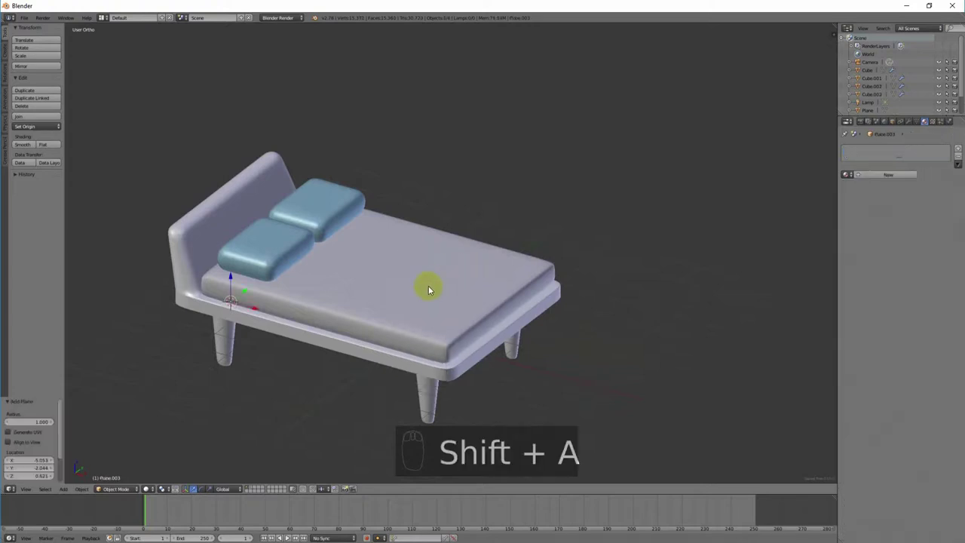
Raise the plane well above the bed and centre it over the mattress area beyond the pillows.
middle_drag(386, 309, 403, 282)
drag(248, 276, 476, 190)
middle_drag(582, 170, 371, 240)
drag(346, 241, 423, 245)
middle_drag(466, 281, 520, 215)
drag(506, 190, 469, 192)
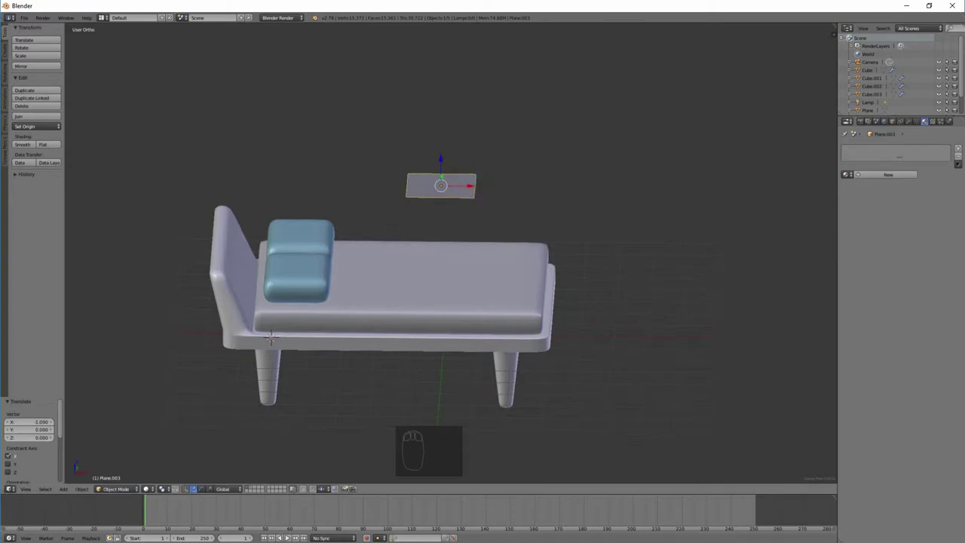
Scale the plane up uniformly by about 2.18 and again by about 1.34 to span the mattress width.
click(470, 201)
key(s)
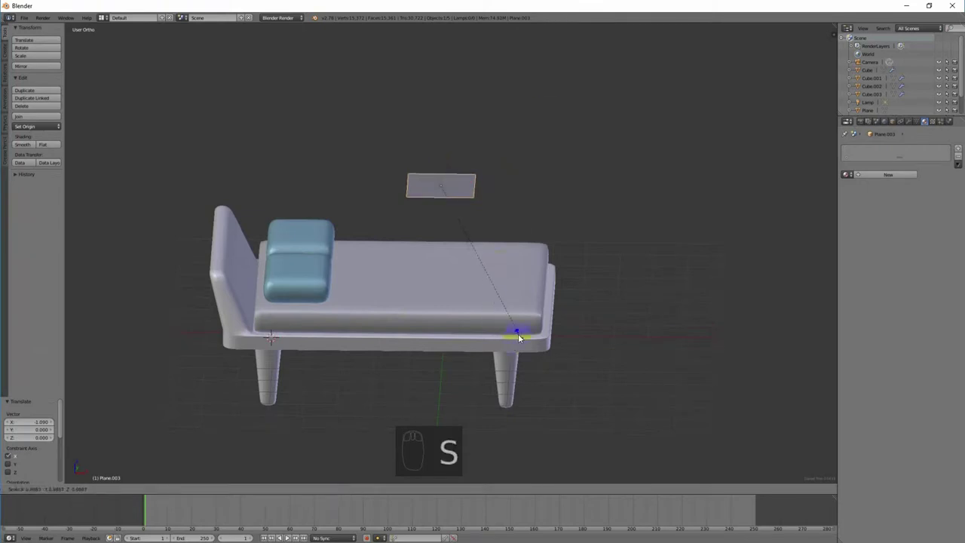
click(615, 402)
click(699, 451)
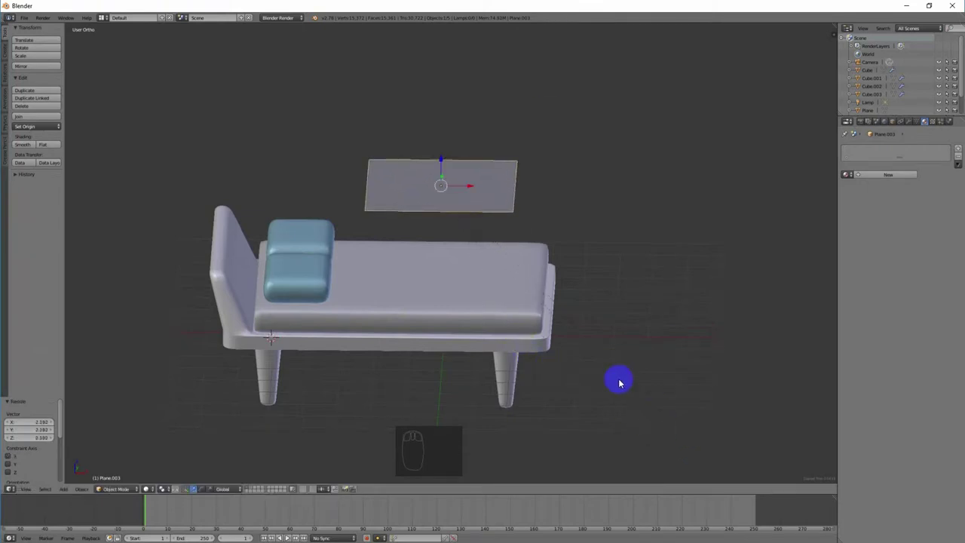
key(KP_7)
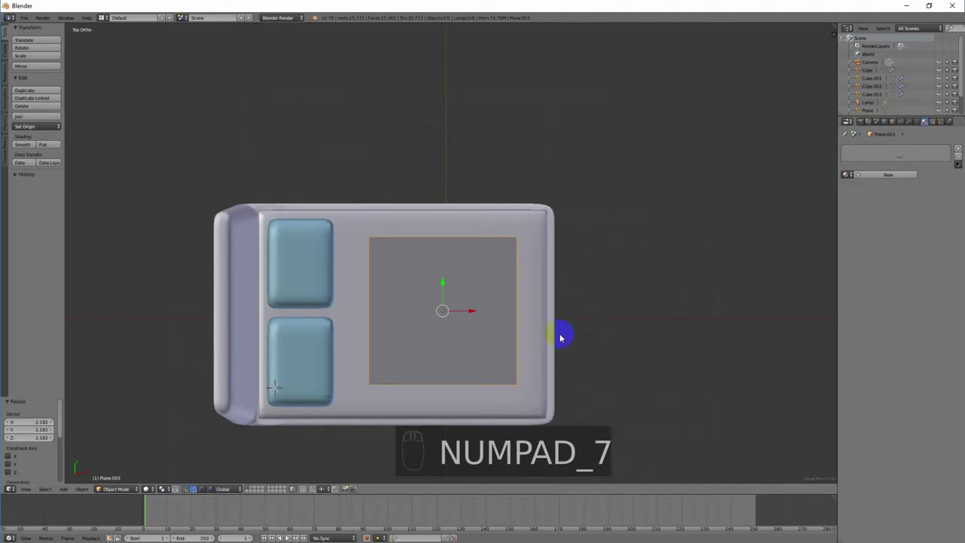
scroll(560, 334, down, 3)
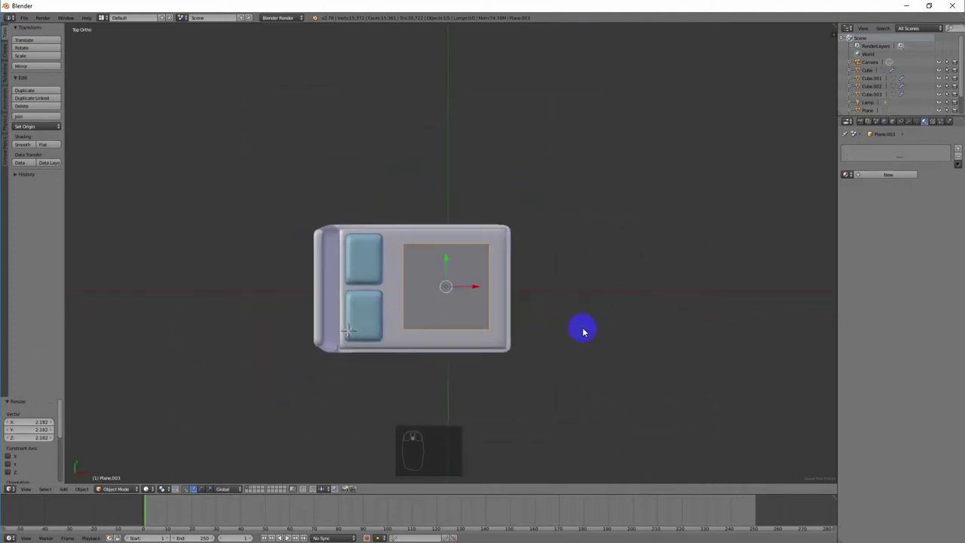
key(s)
click(626, 351)
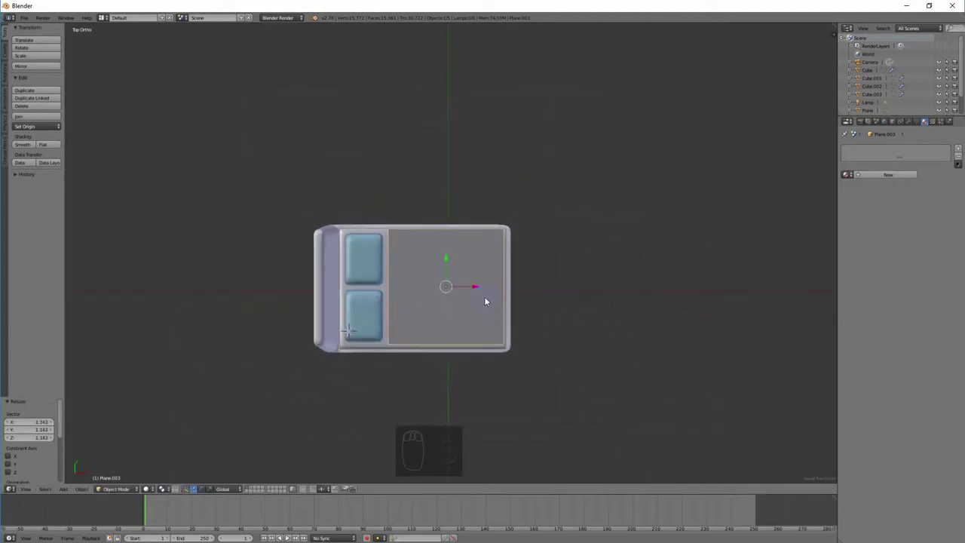
Shift the plane along X toward the foot of the bed and scale it up uniformly by about 1.28.
drag(478, 288, 492, 288)
key(s)
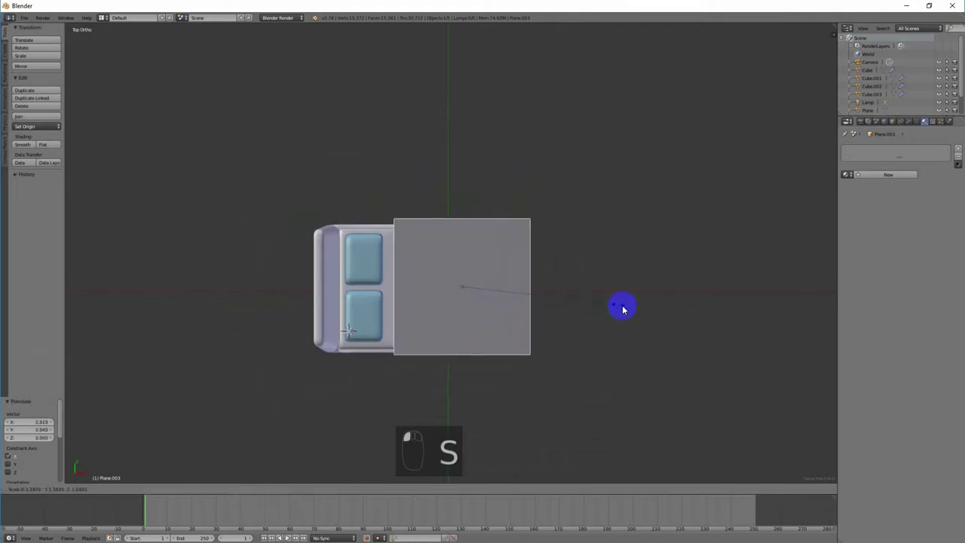
click(625, 307)
Scale the plane by about 1.1 along Y and shift it about -0.2 along Y to centre it across the bed.
middle_drag(626, 308, 655, 329)
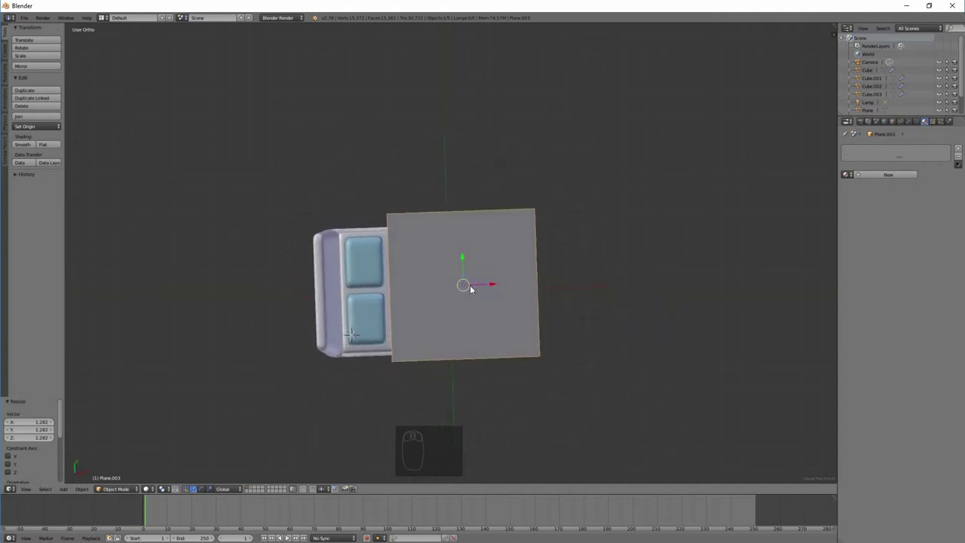
key(s)
middle_click(464, 303)
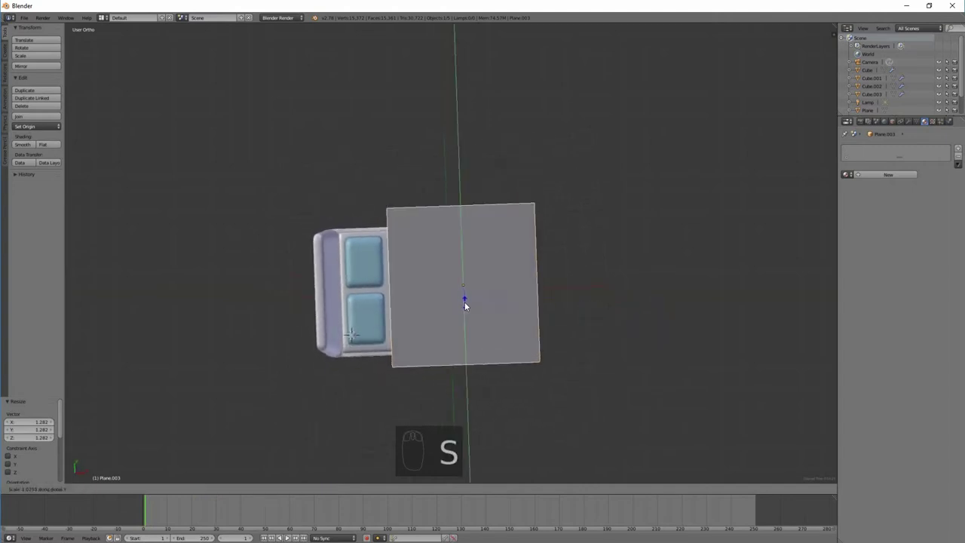
click(570, 293)
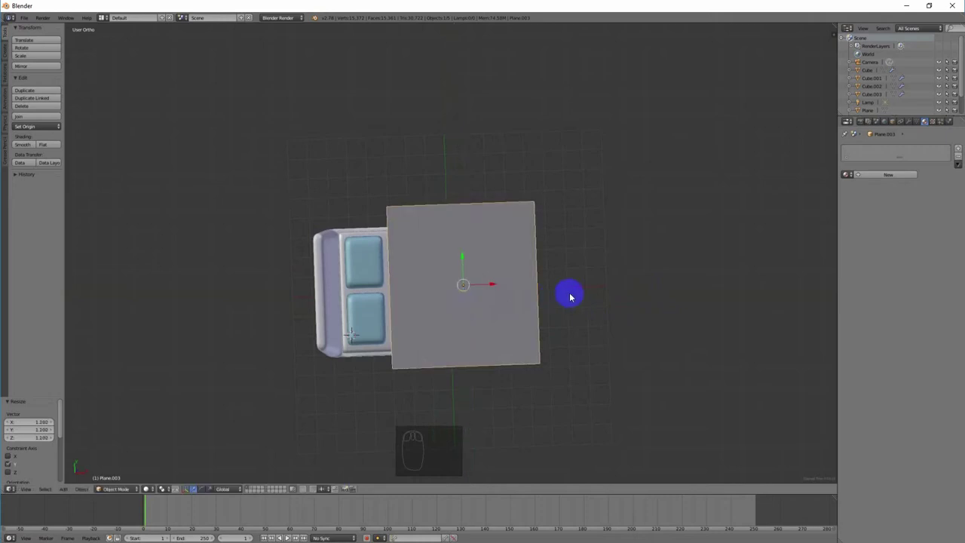
middle_drag(585, 330, 514, 267)
key(KP_7)
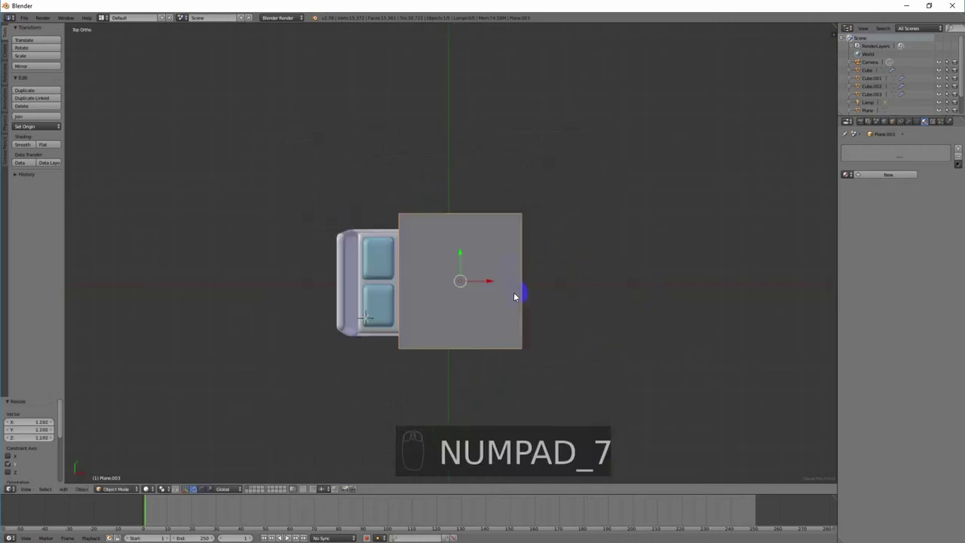
drag(459, 255, 460, 259)
Stretch the plane slightly along X and shift it about 0.03 along X toward the foot of the bed.
middle_drag(571, 354, 619, 364)
right_click(542, 279)
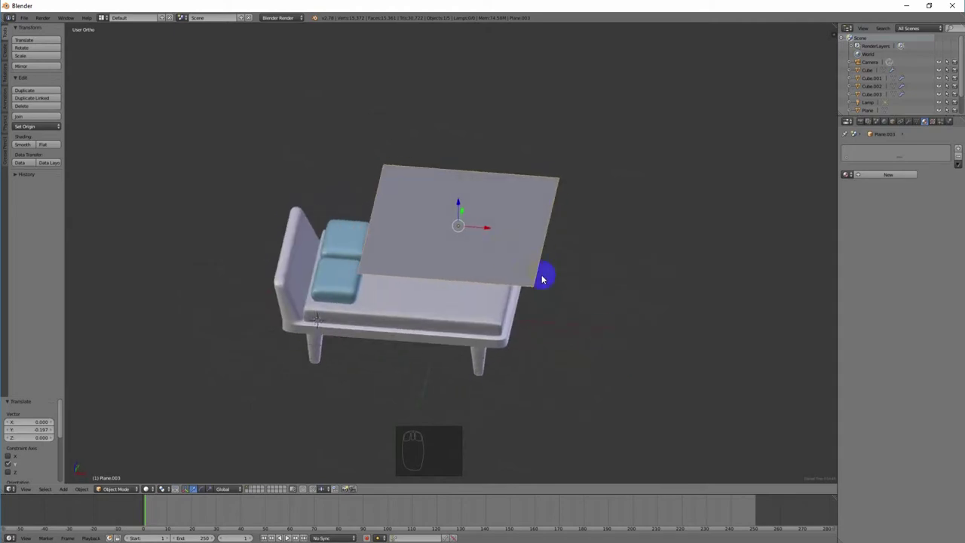
key(s)
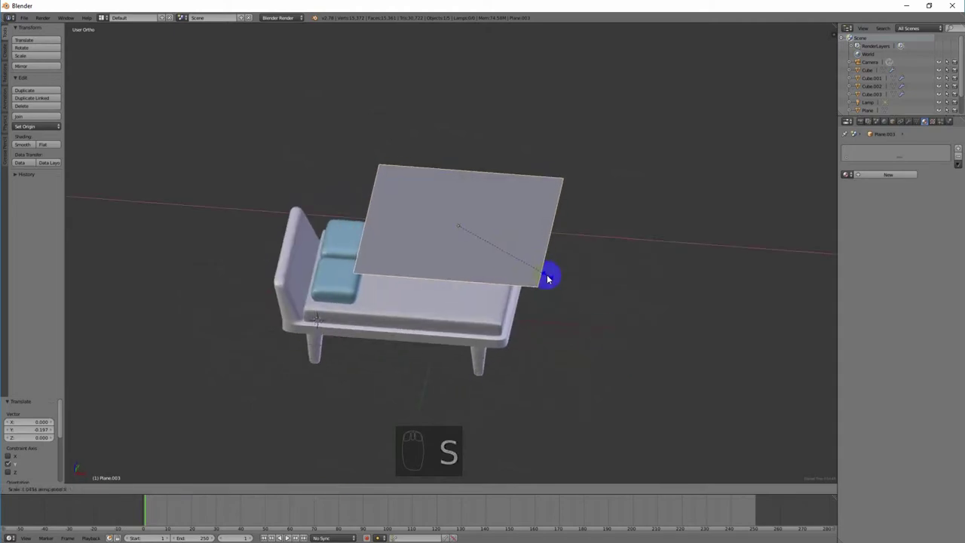
click(548, 279)
key(KP_7)
drag(487, 299, 498, 297)
middle_drag(652, 400, 653, 323)
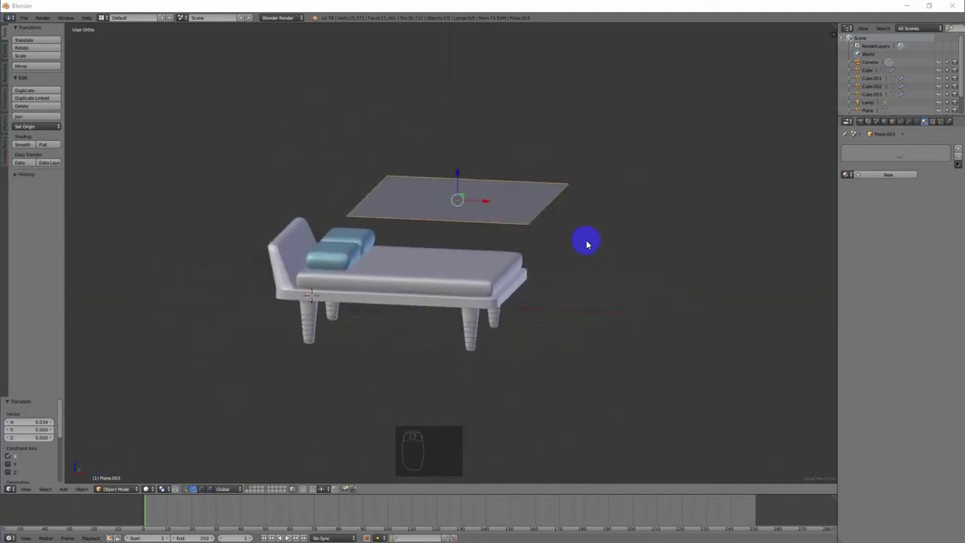
right_click(728, 183)
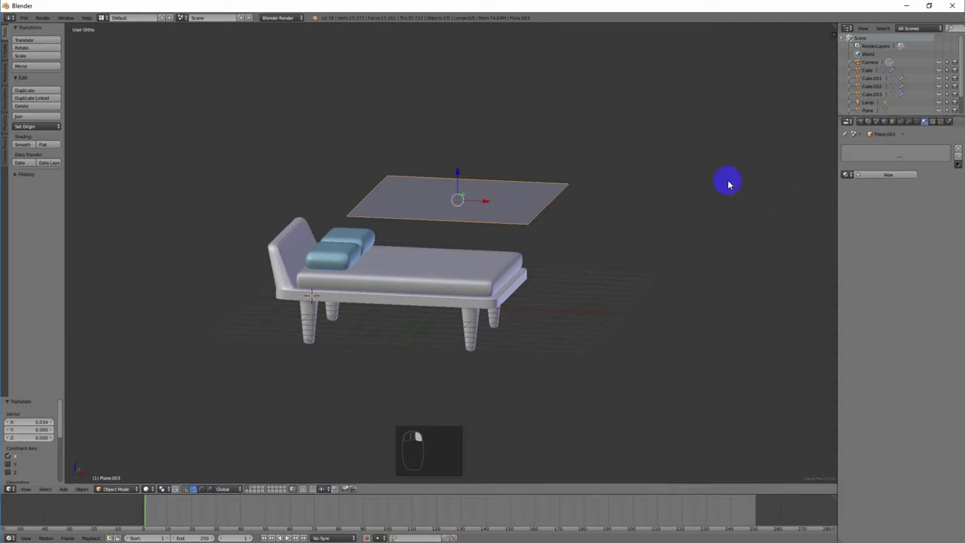
Subdivide the whole plane in Edit Mode with 50 cuts and return to Object Mode.
key(Tab)
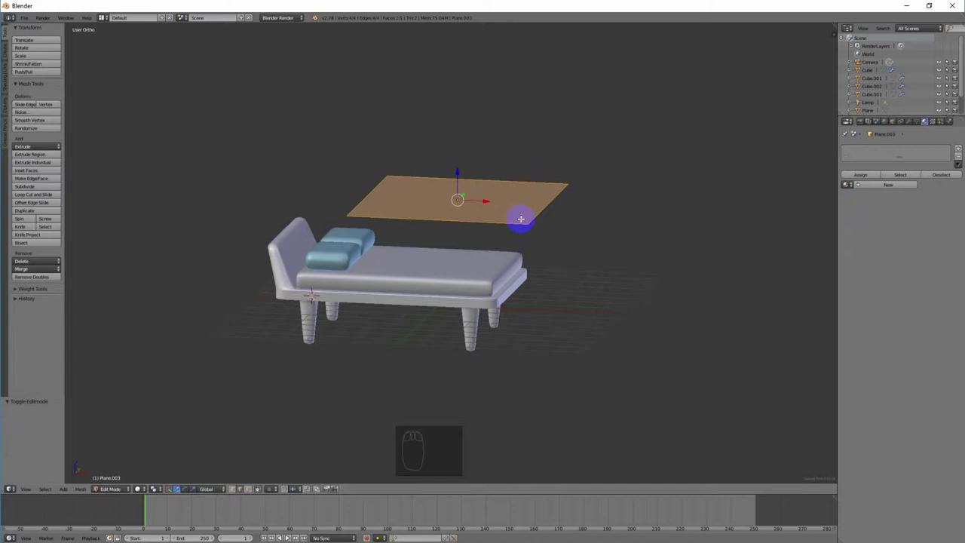
key(w)
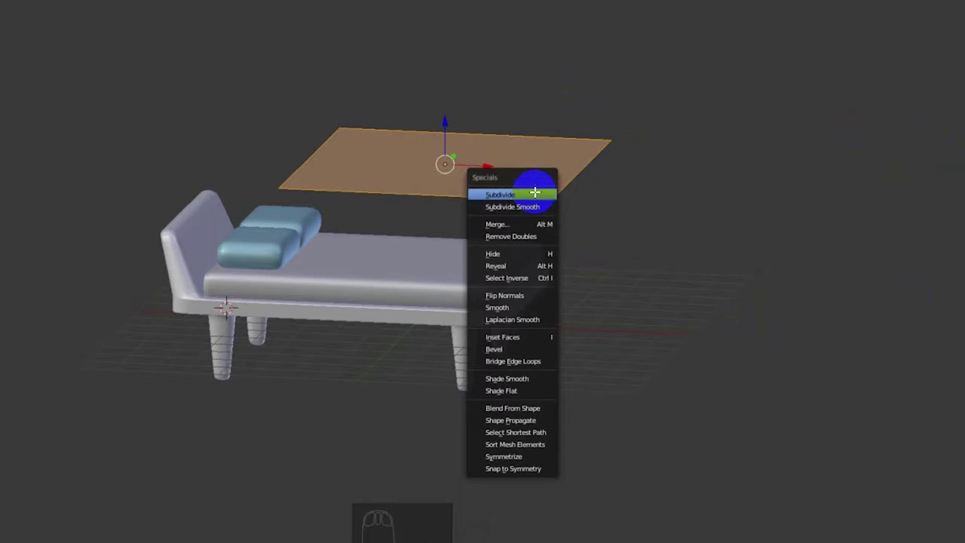
click(535, 197)
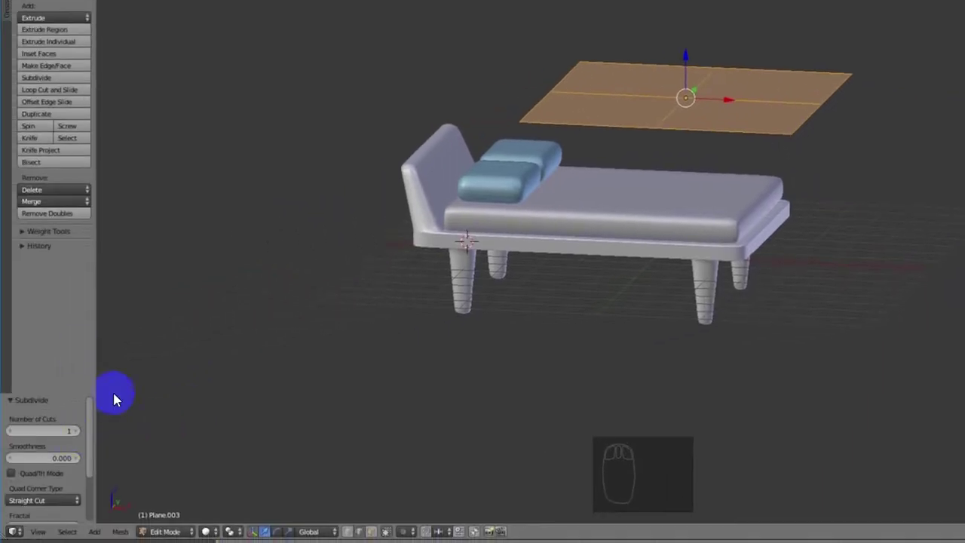
click(71, 431)
click(66, 432)
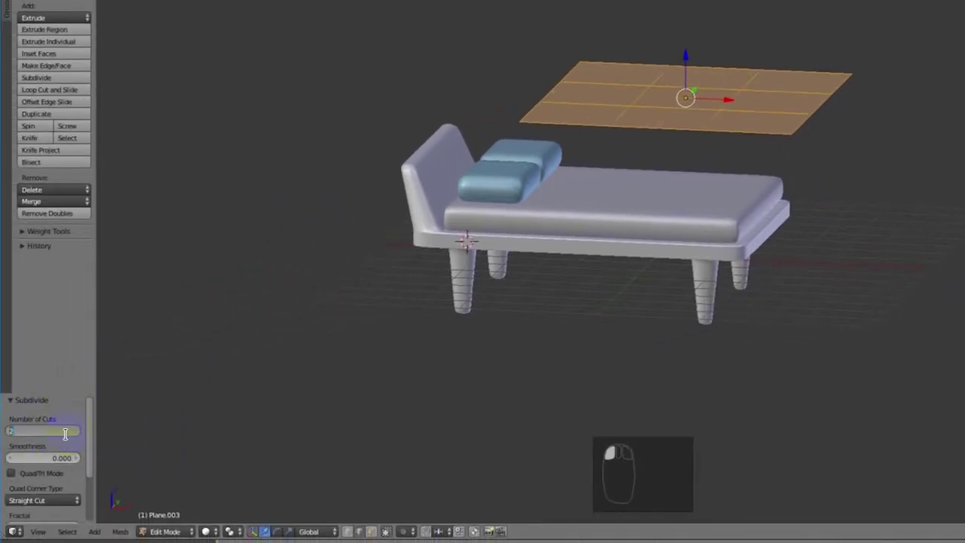
key(Return)
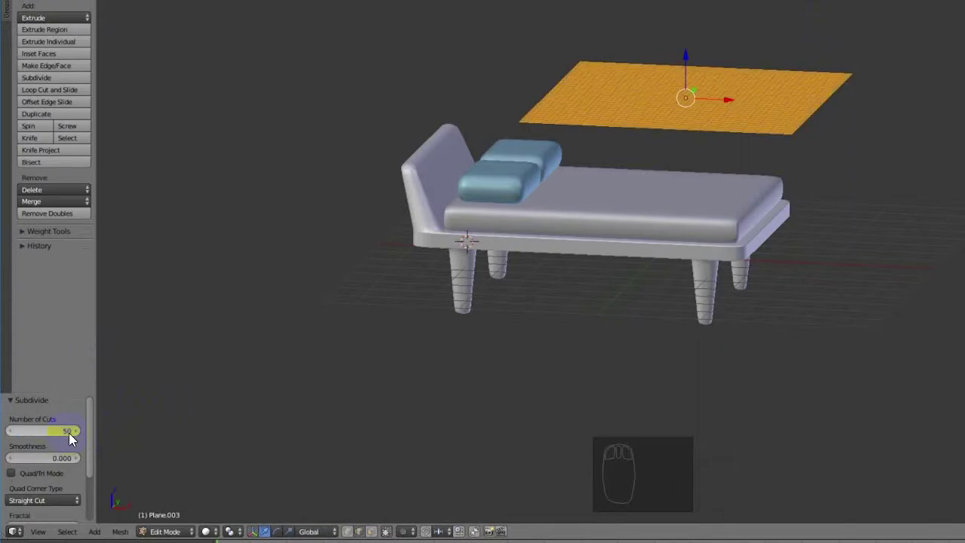
scroll(803, 98, up, 3)
scroll(682, 143, up, 2)
middle_drag(707, 89, 731, 147)
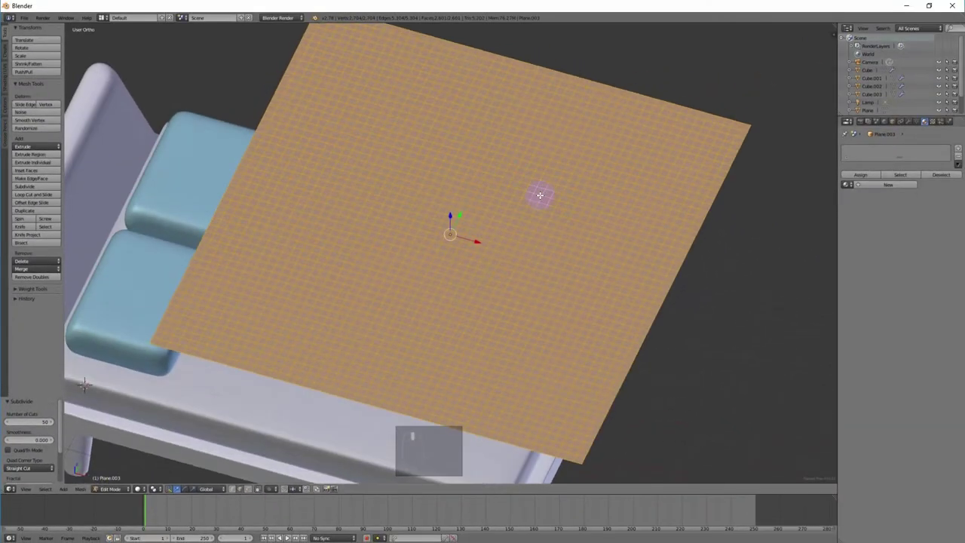
scroll(588, 293, down, 3)
middle_drag(588, 294, 584, 293)
key(Tab)
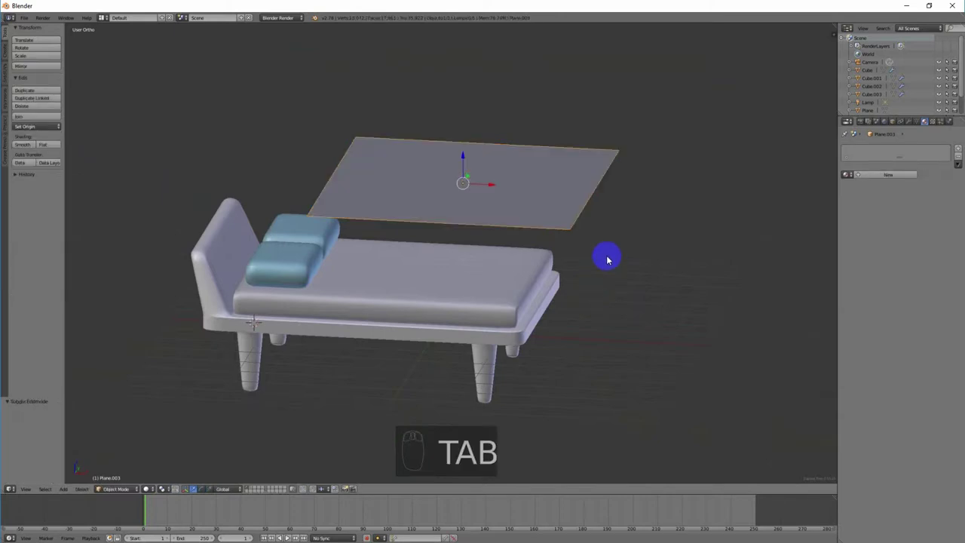
Add a new material to the plane and set its diffuse colour to light turquoise.
click(893, 175)
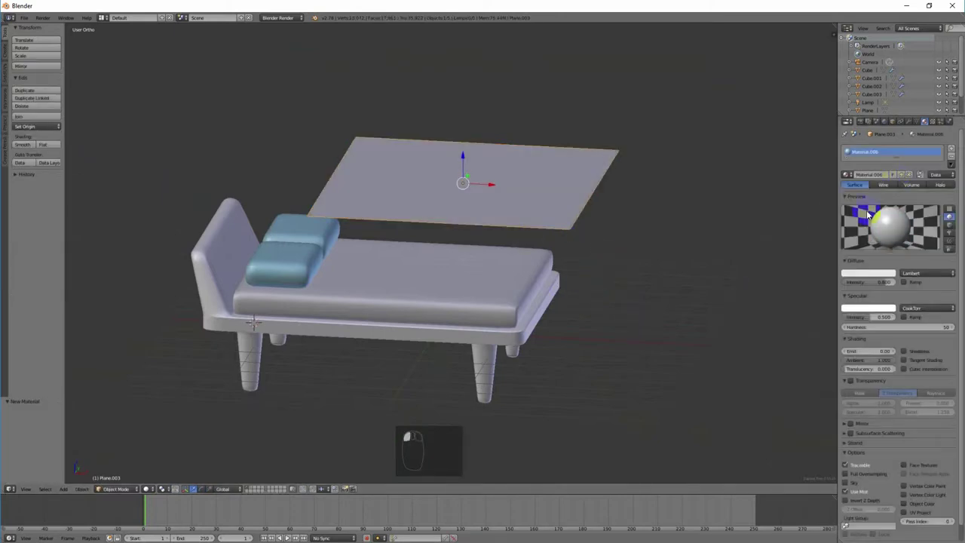
click(869, 273)
drag(855, 214, 855, 186)
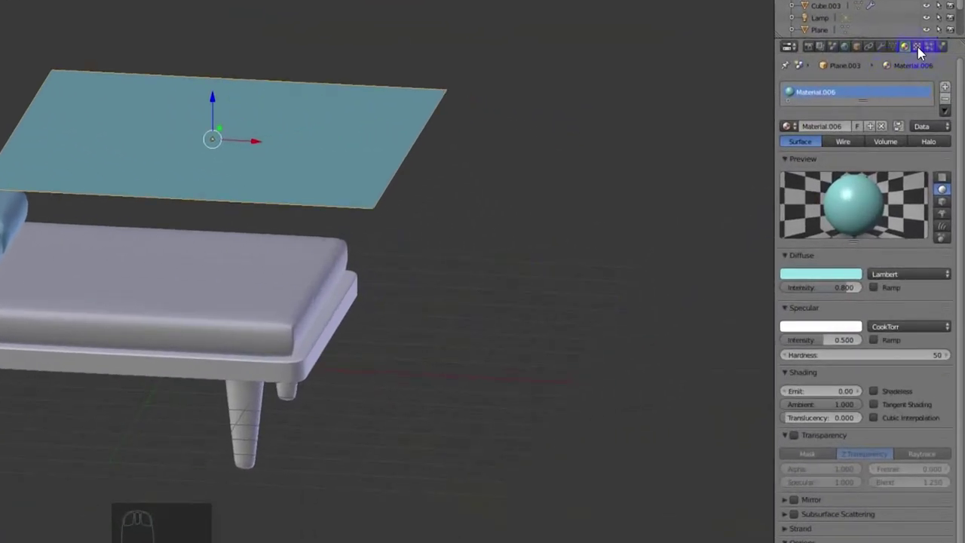
Add a Cloth modifier and a Solidify modifier to the turquoise plane.
click(880, 47)
click(871, 88)
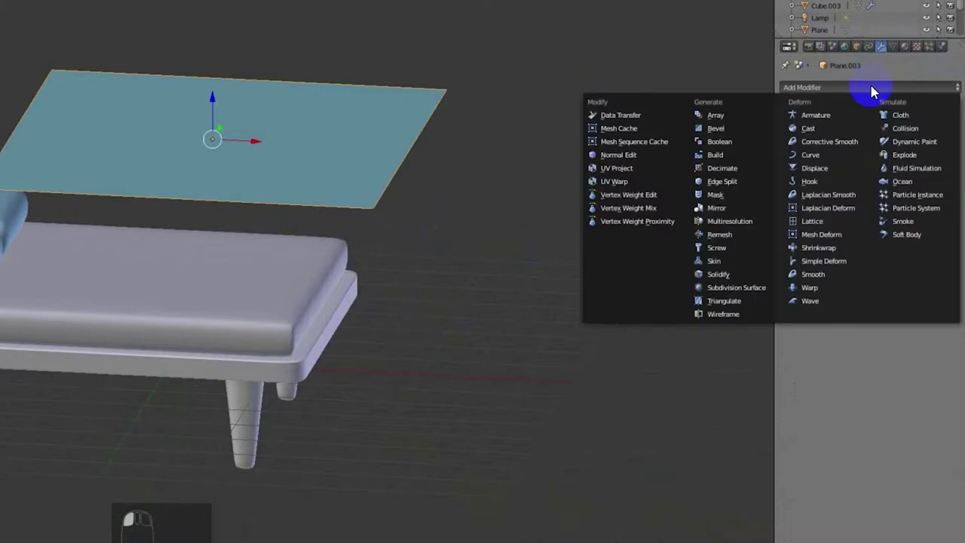
click(938, 120)
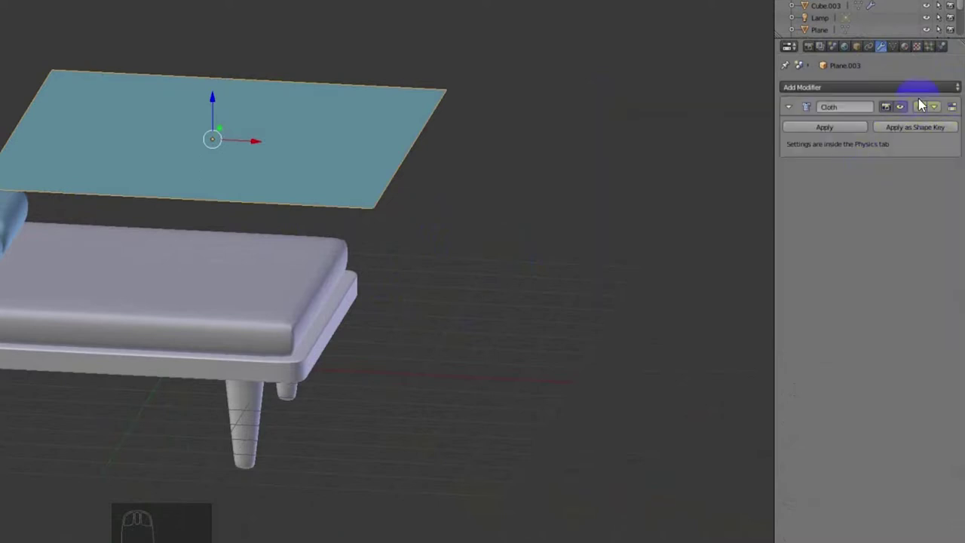
click(925, 89)
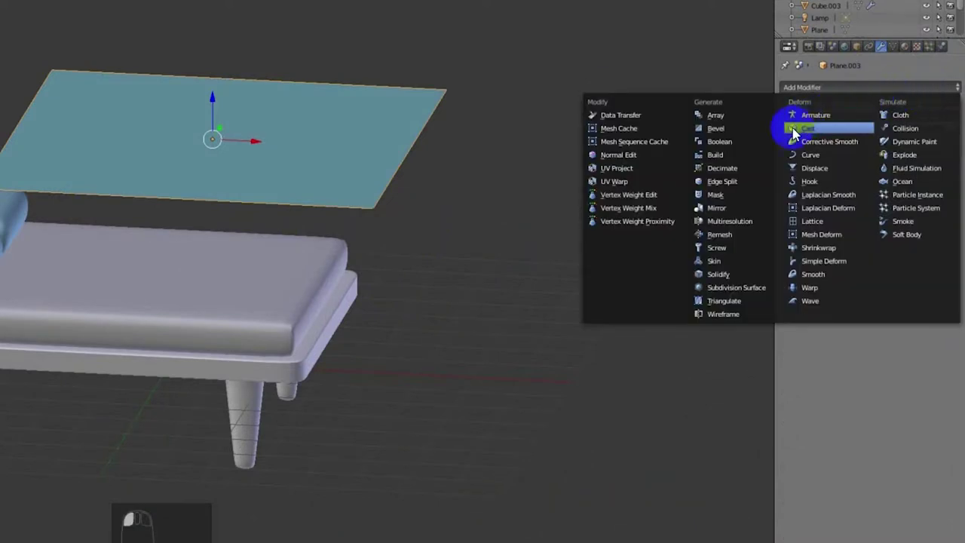
click(750, 279)
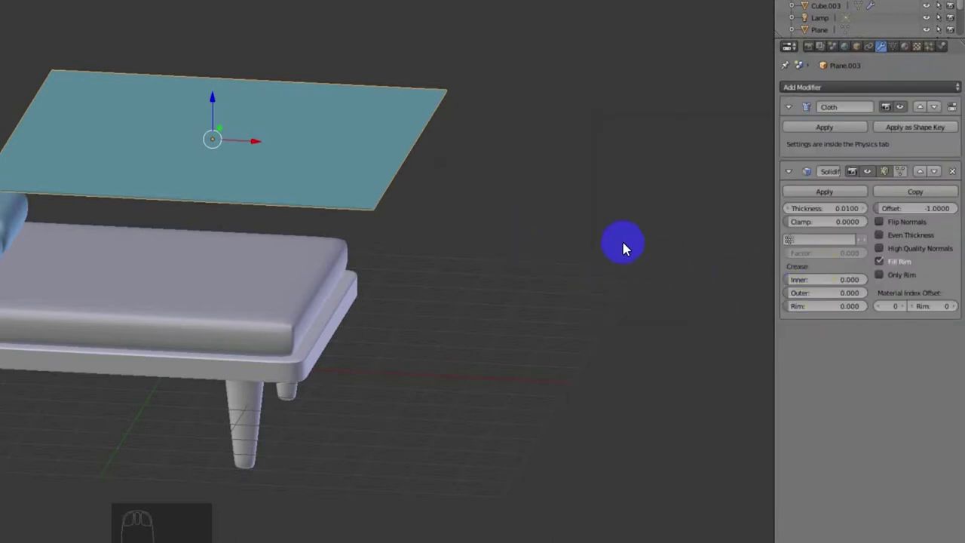
Try a different Solidify thickness on the plane and set it back to 0.0100.
click(864, 210)
click(864, 211)
click(864, 210)
click(864, 210)
click(864, 210)
click(788, 212)
click(787, 211)
click(788, 211)
click(788, 211)
click(788, 211)
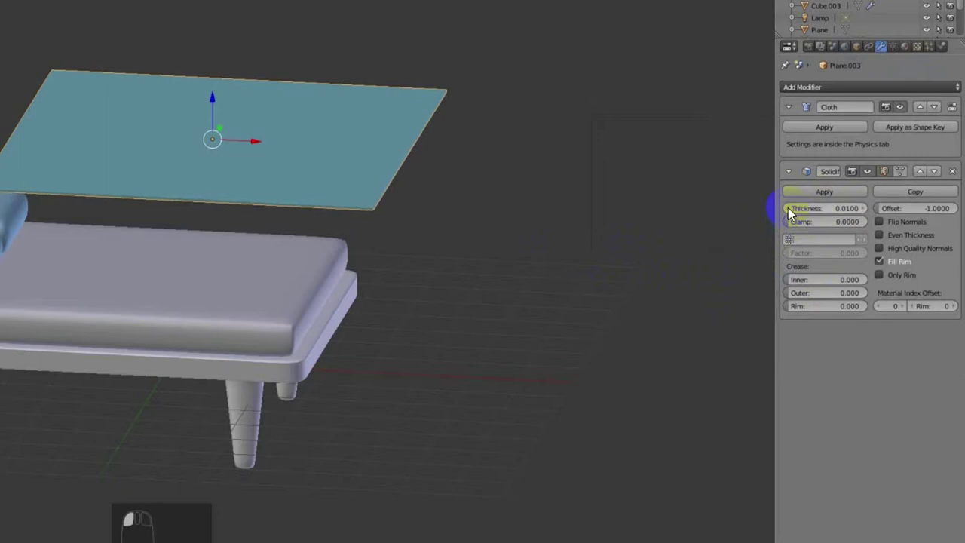
Add a Subdivision Surface modifier to the plane and apply the Cotton preset to its cloth physics.
click(944, 89)
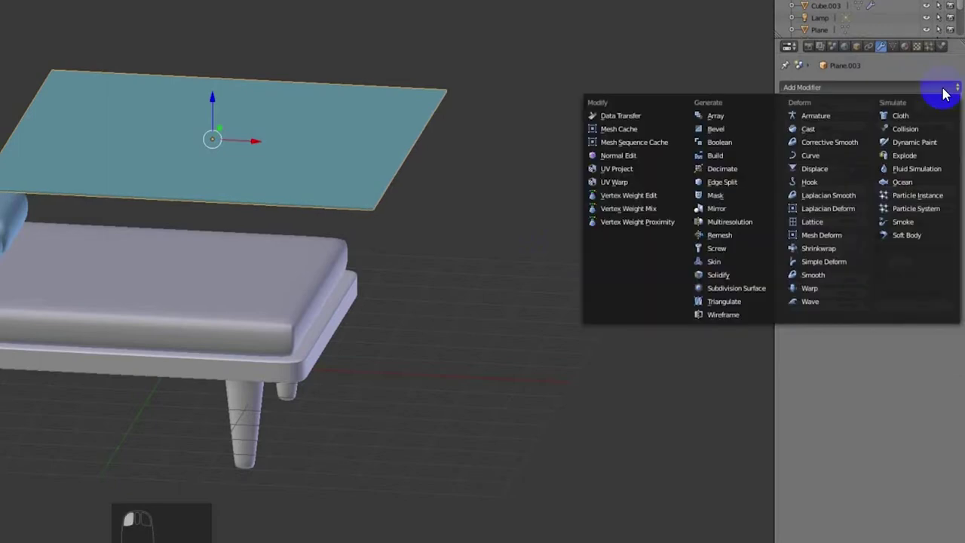
click(776, 294)
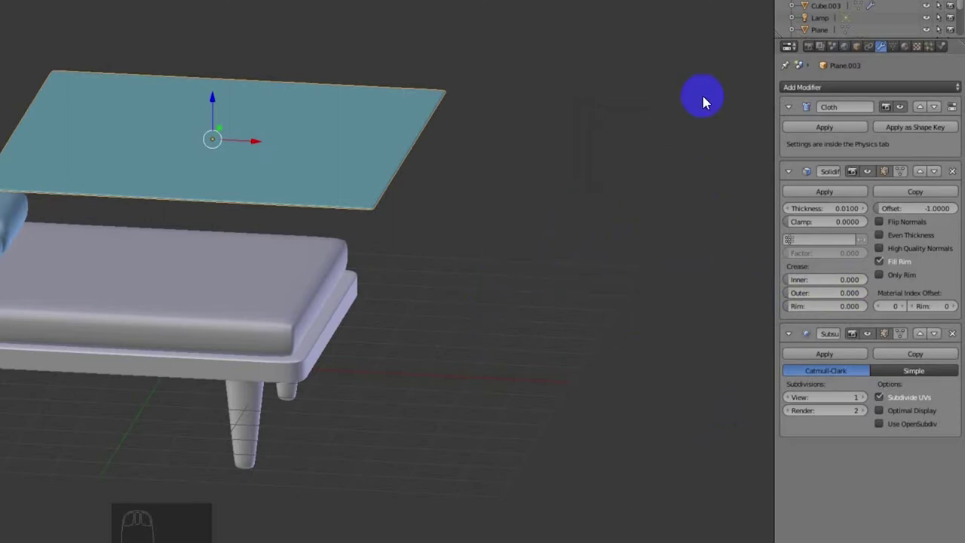
click(941, 47)
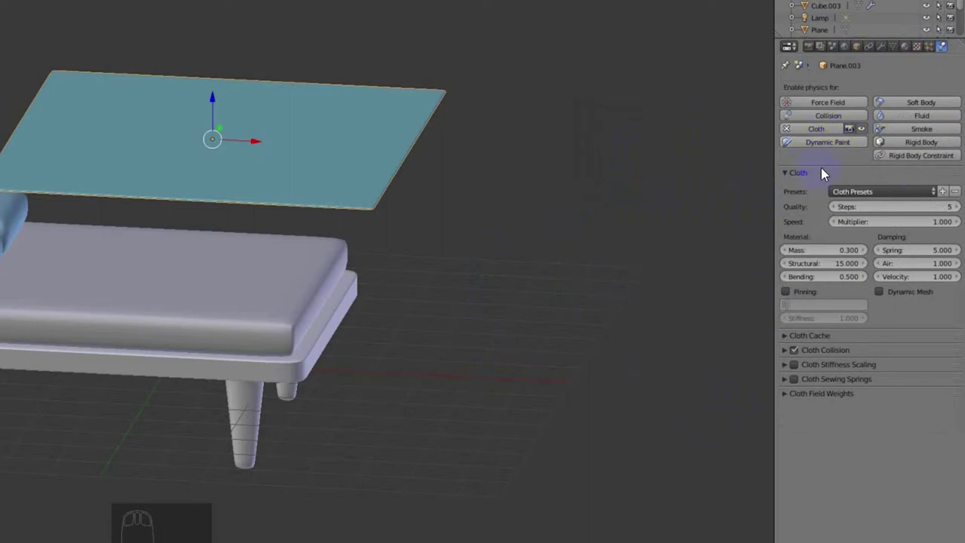
click(879, 192)
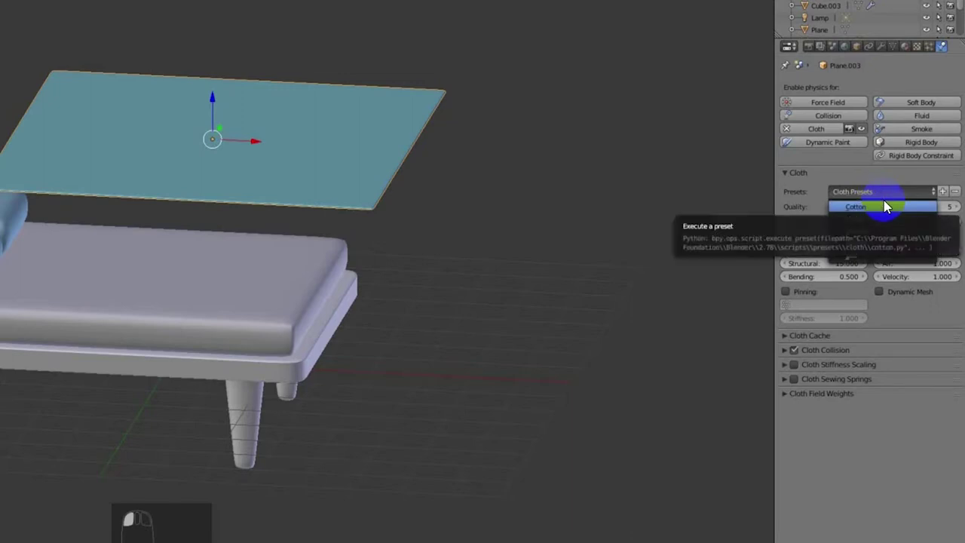
click(882, 207)
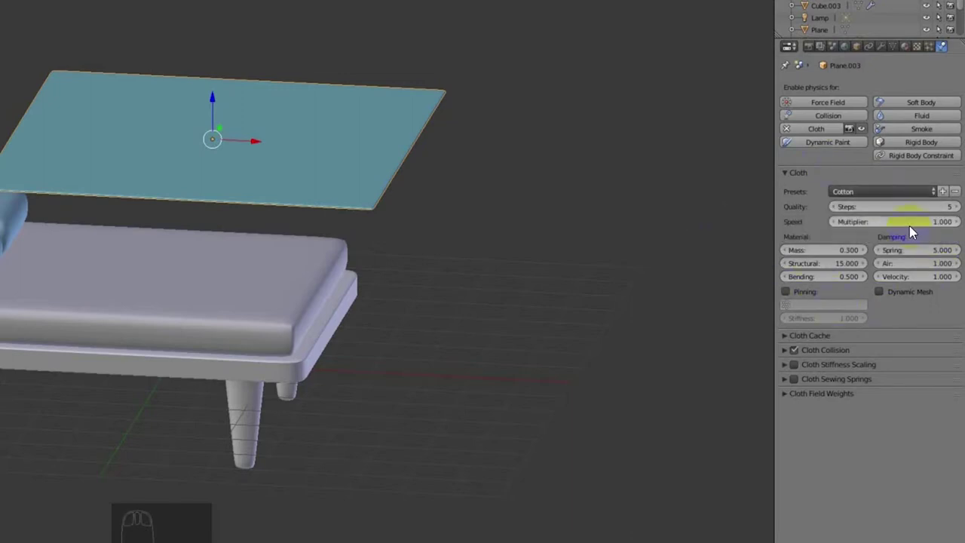
Try higher quality steps for the cloth simulation and set them back to 5.
click(954, 208)
click(954, 208)
click(954, 208)
click(954, 208)
click(834, 206)
click(834, 207)
click(834, 206)
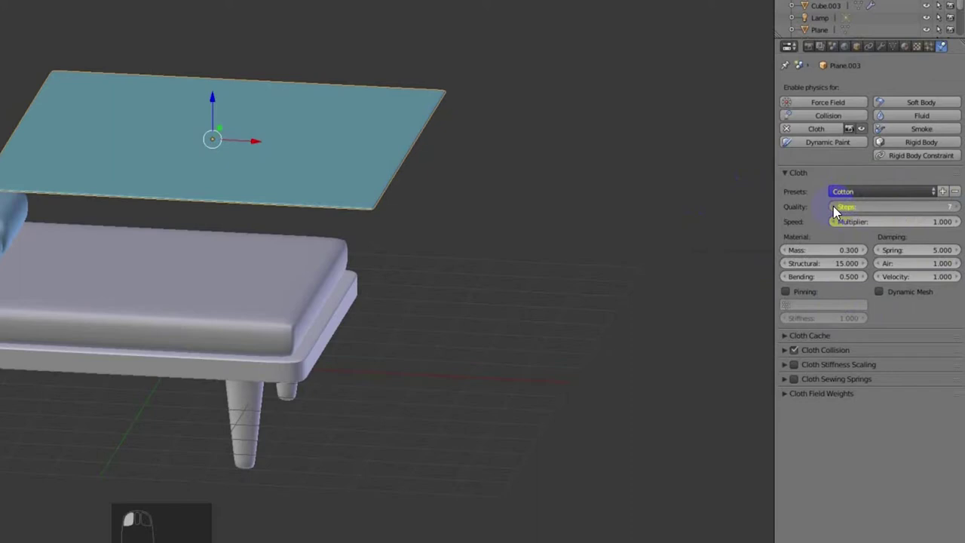
click(834, 207)
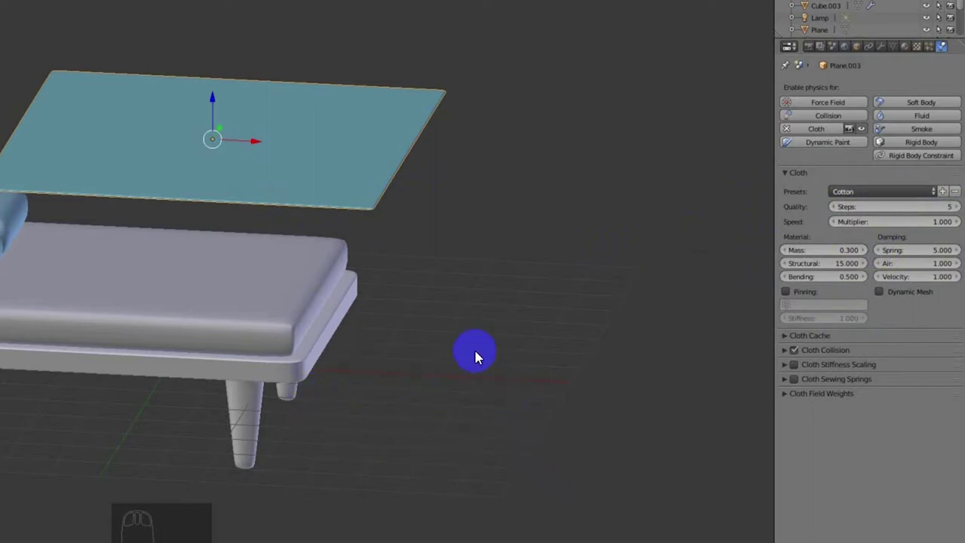
Enable Self Collision in the plane's Cloth Collision settings.
click(785, 351)
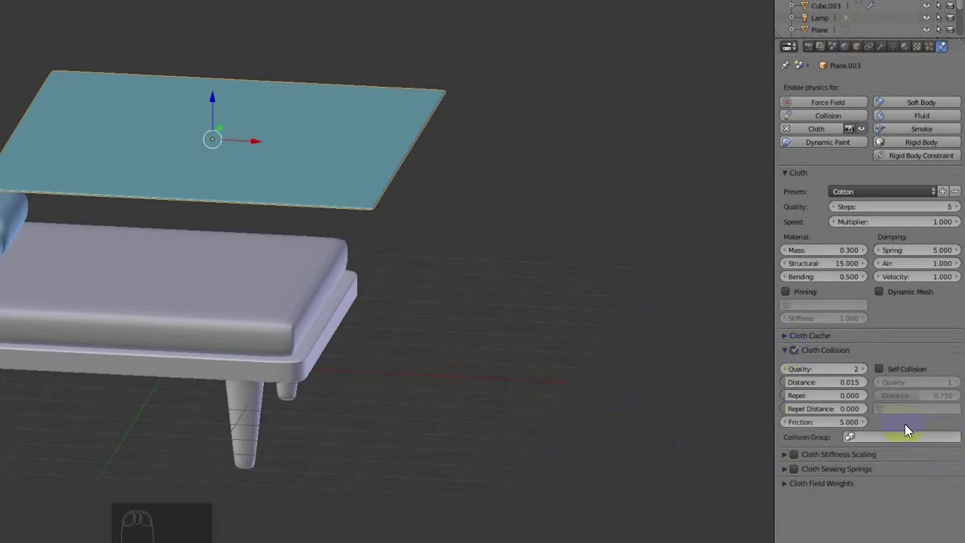
click(879, 370)
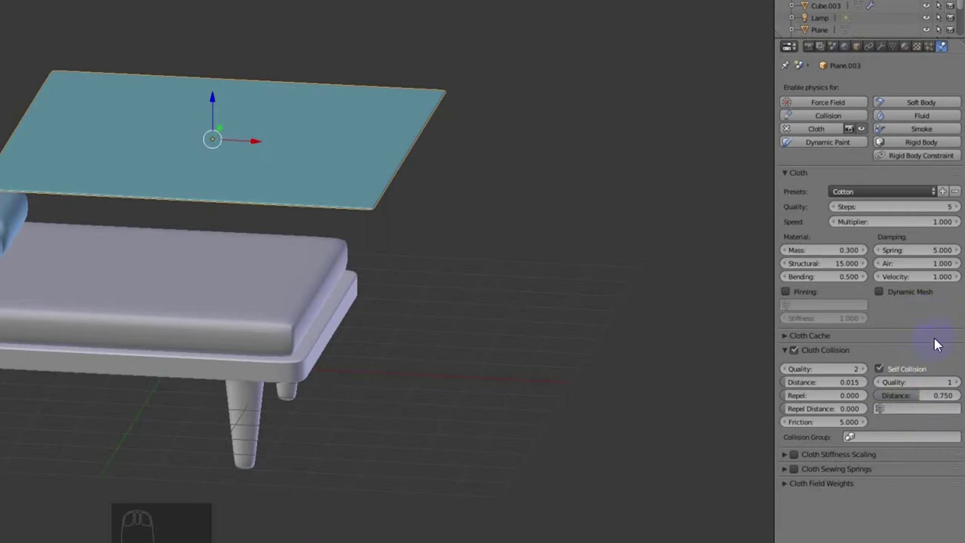
Select the mattress and enable Collision physics for it.
right_click(191, 325)
right_click(191, 325)
right_click(13, 213)
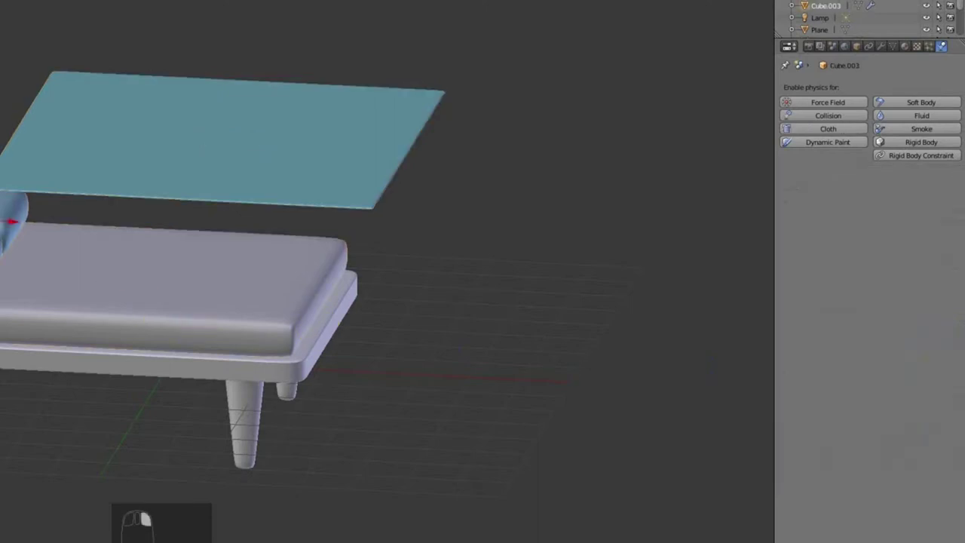
right_click(167, 276)
click(446, 265)
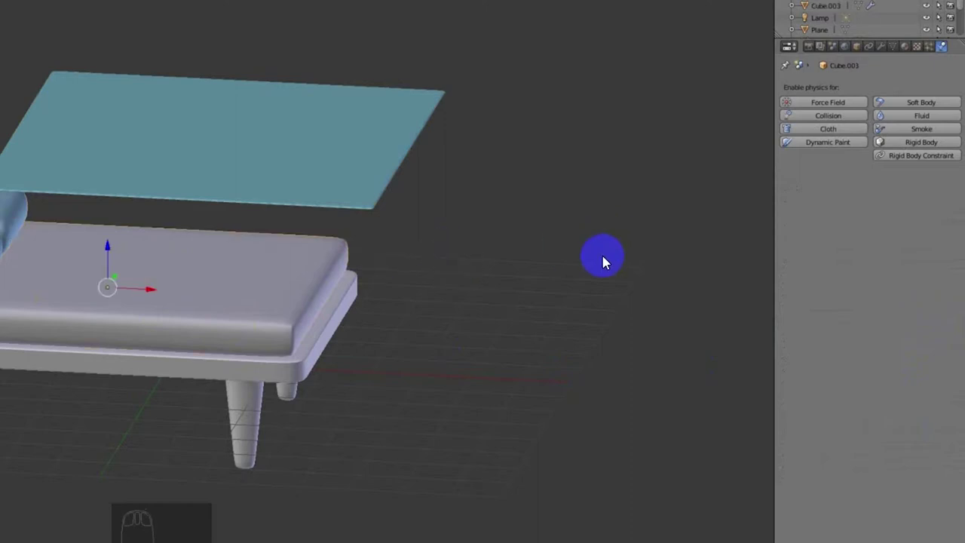
right_click(193, 294)
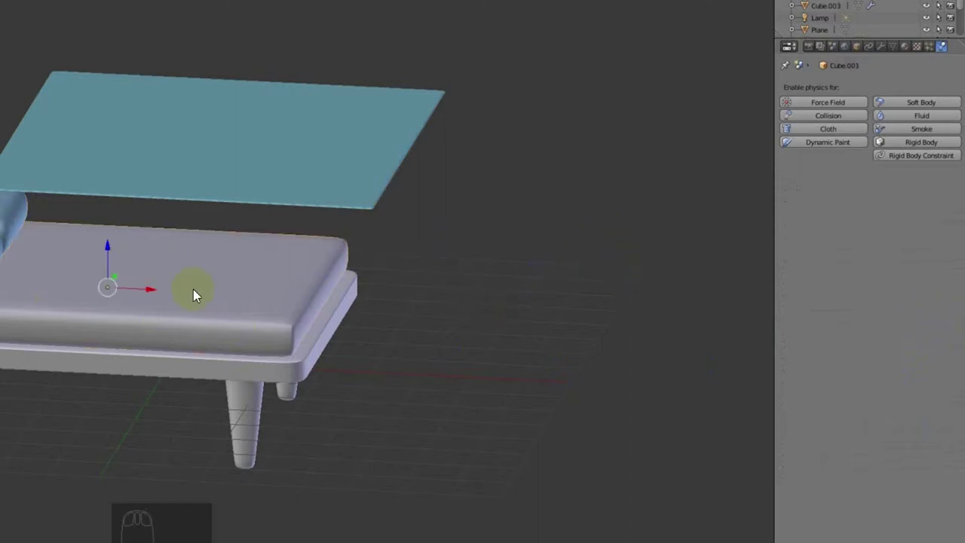
click(828, 117)
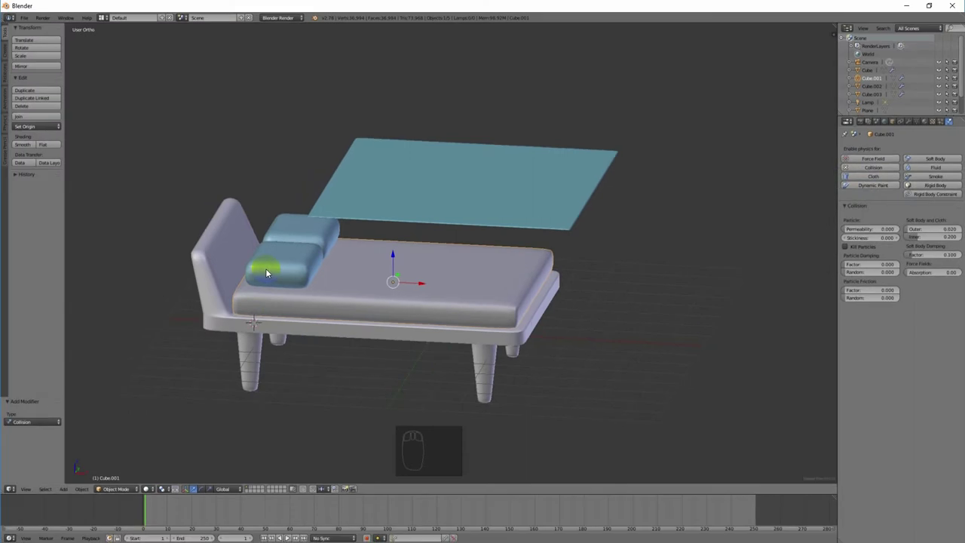
Enable Collision physics for each of the two pillows and for the bed frame.
right_click(7, 268)
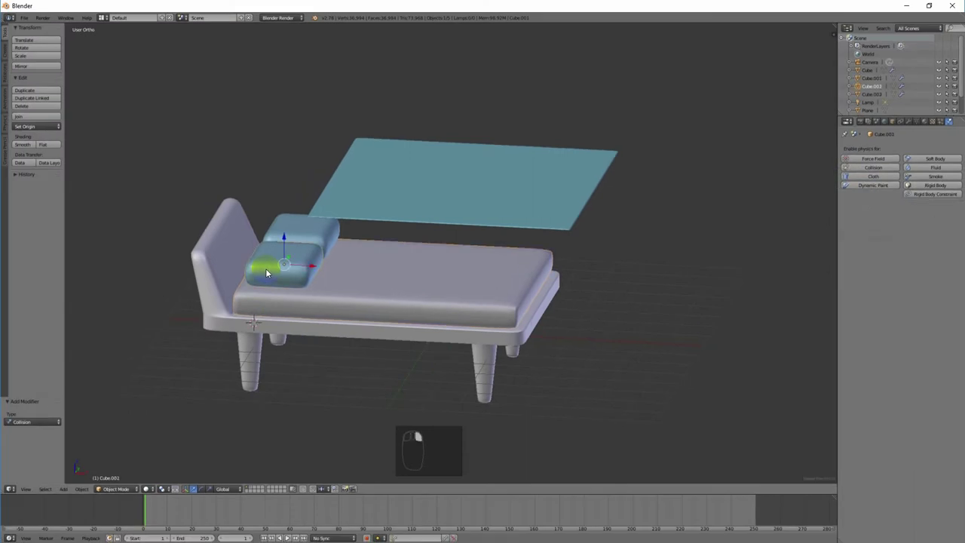
click(867, 168)
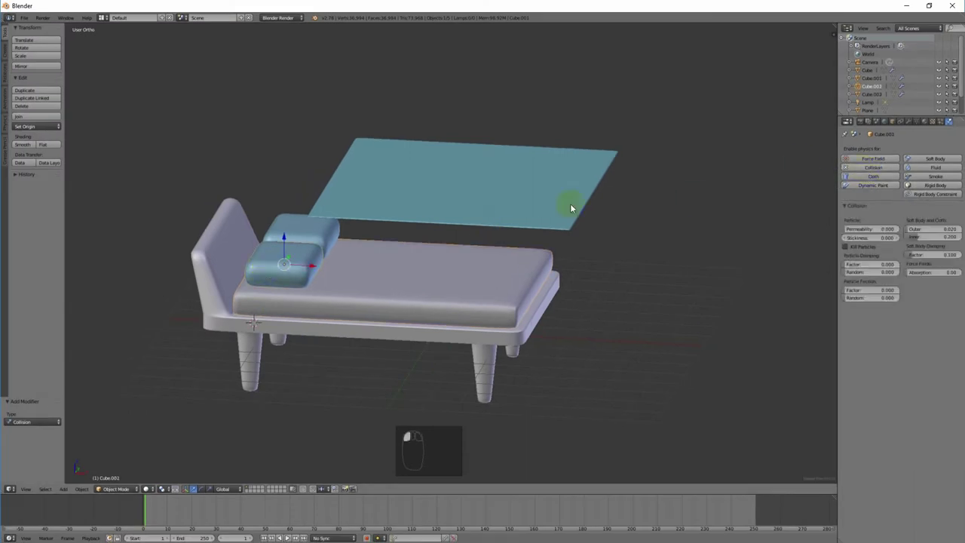
right_click(314, 240)
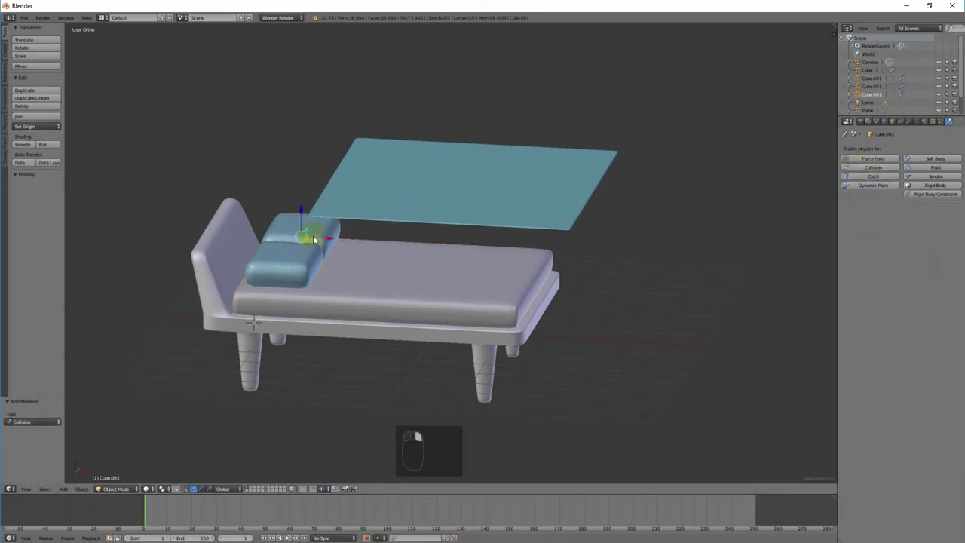
click(875, 168)
right_click(228, 243)
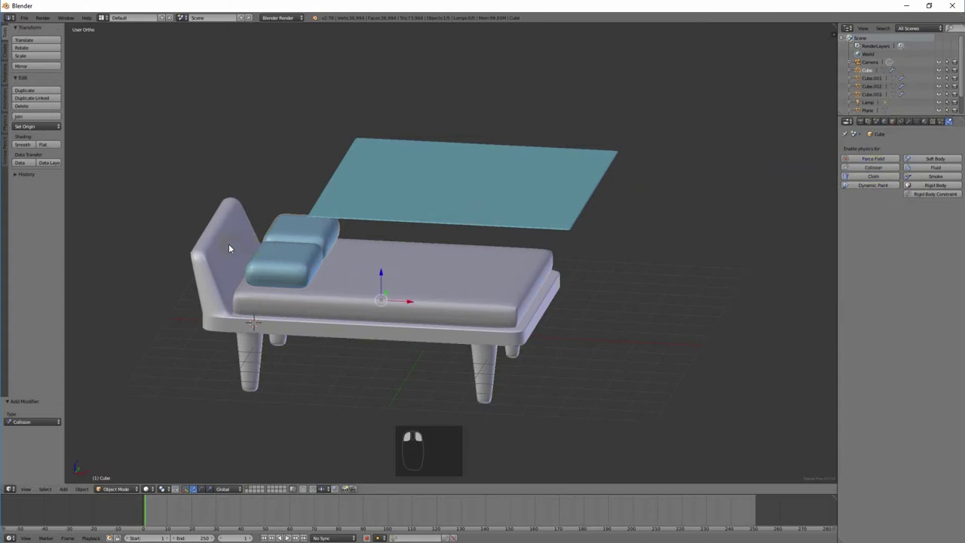
click(883, 170)
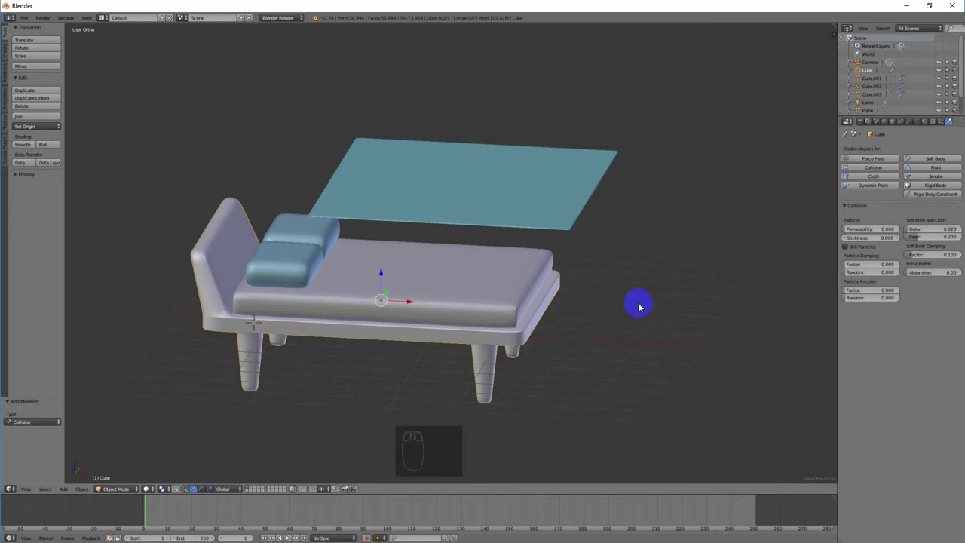
Select all bed parts with the sheet, show all layers, and raise the selection about 0.94 along Z so the legs stand on the floor.
key(a)
key(a)
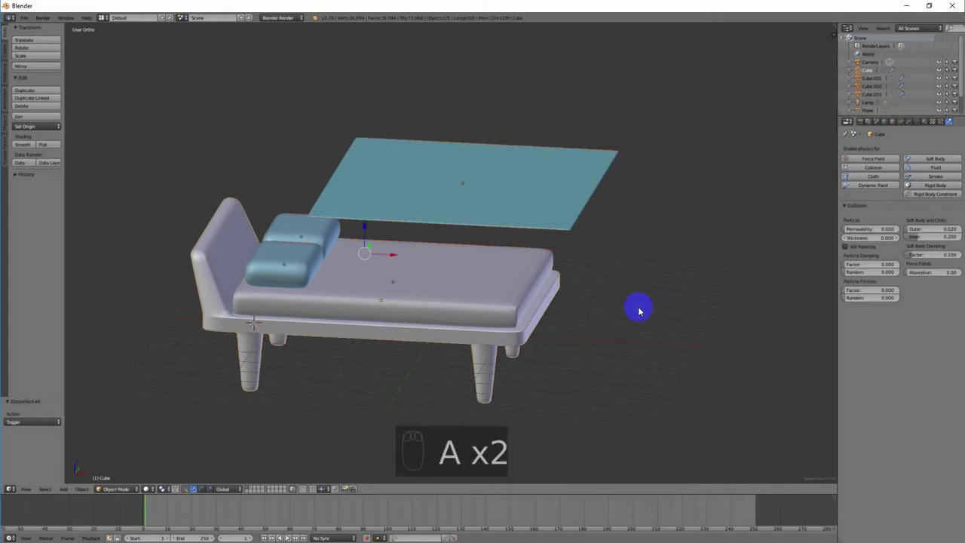
middle_drag(637, 310, 529, 305)
key(grave)
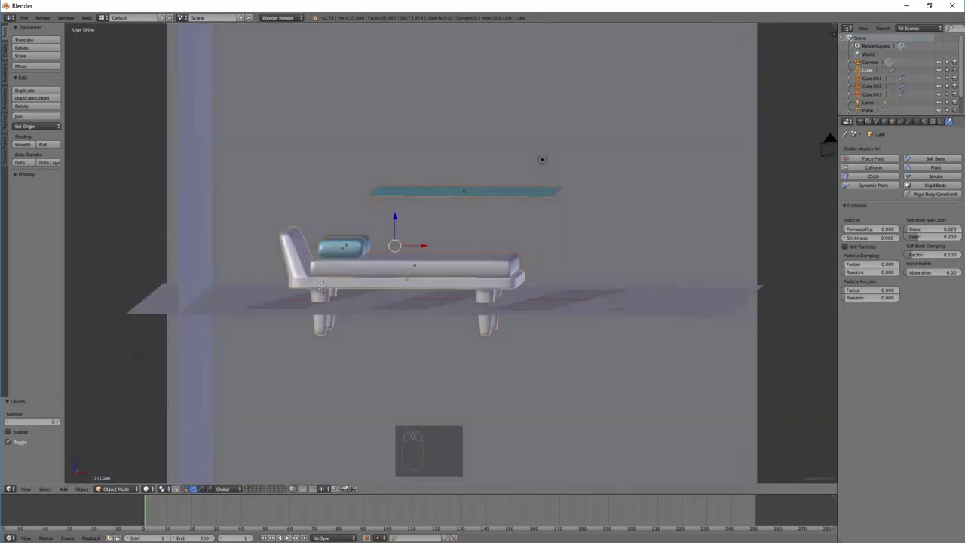
drag(394, 222, 399, 184)
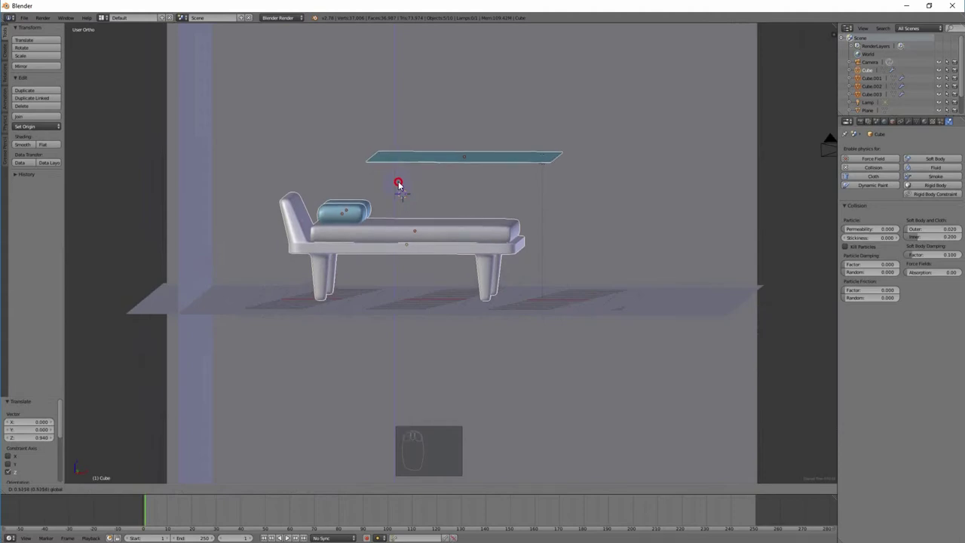
Move the bed and sheet about -3.46 along X toward the wall behind the headboard and about -0.63 along Y.
drag(428, 217, 344, 216)
middle_drag(568, 315, 441, 254)
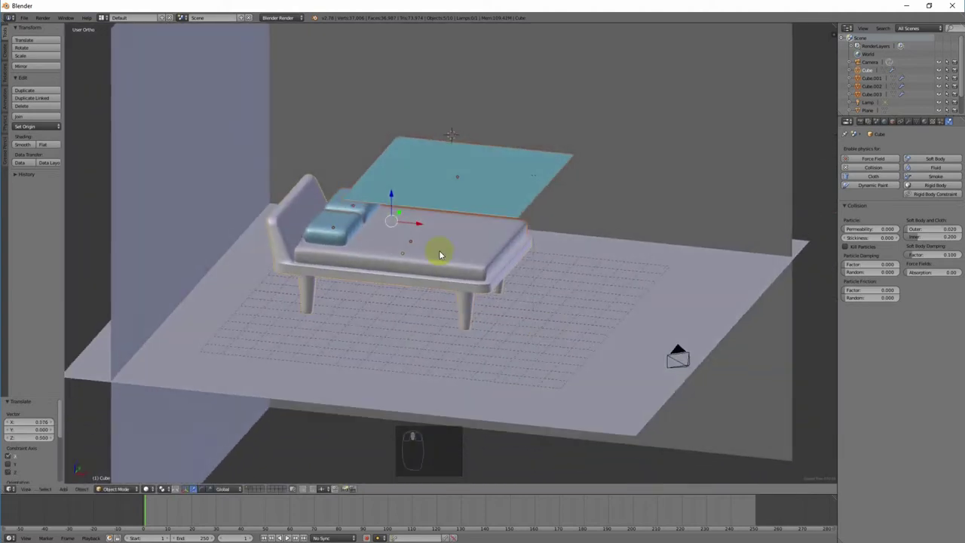
drag(420, 227, 338, 219)
middle_drag(339, 218, 465, 216)
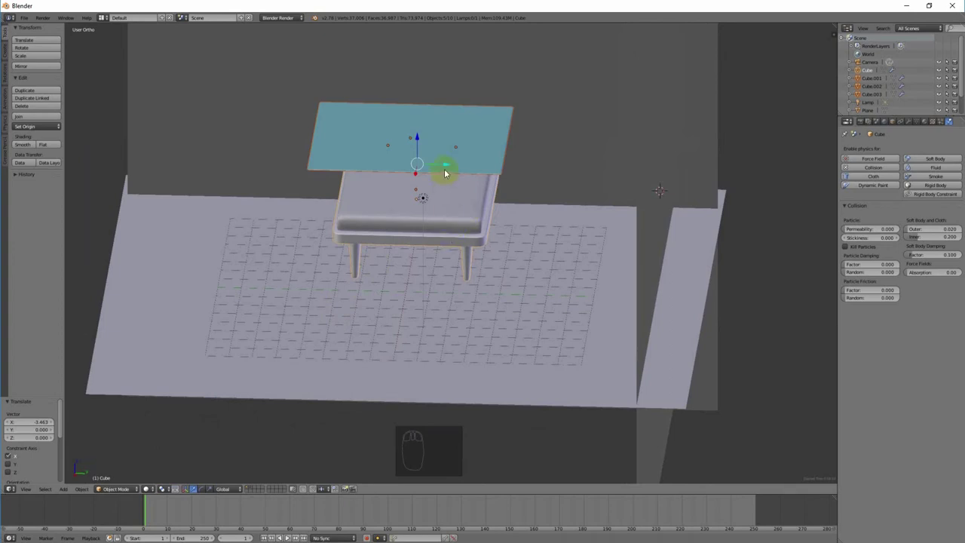
drag(446, 168, 432, 163)
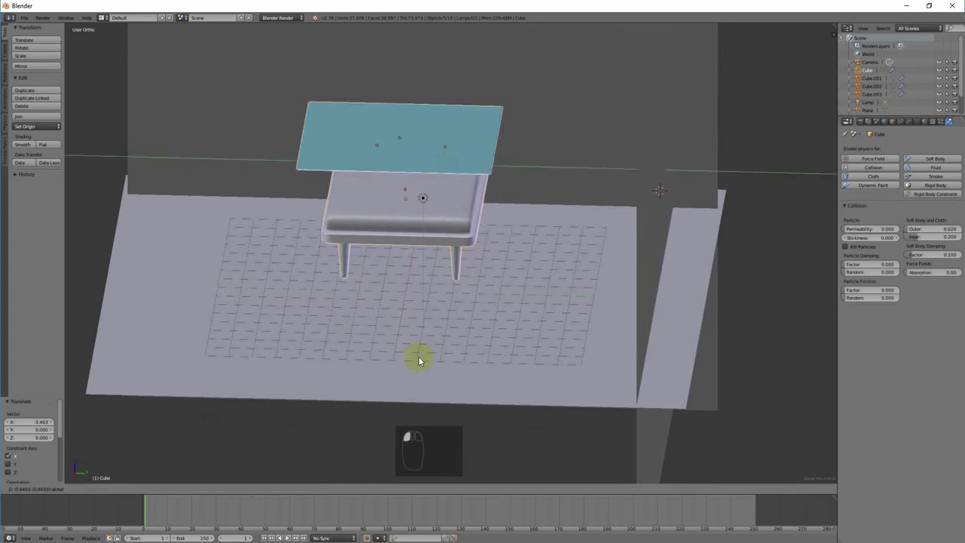
middle_drag(418, 369, 386, 348)
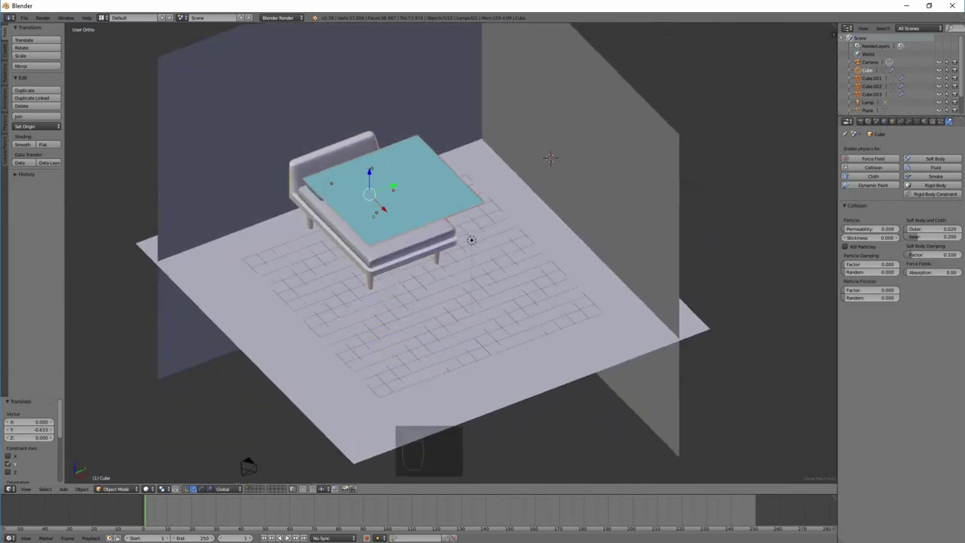
middle_drag(324, 369, 323, 338)
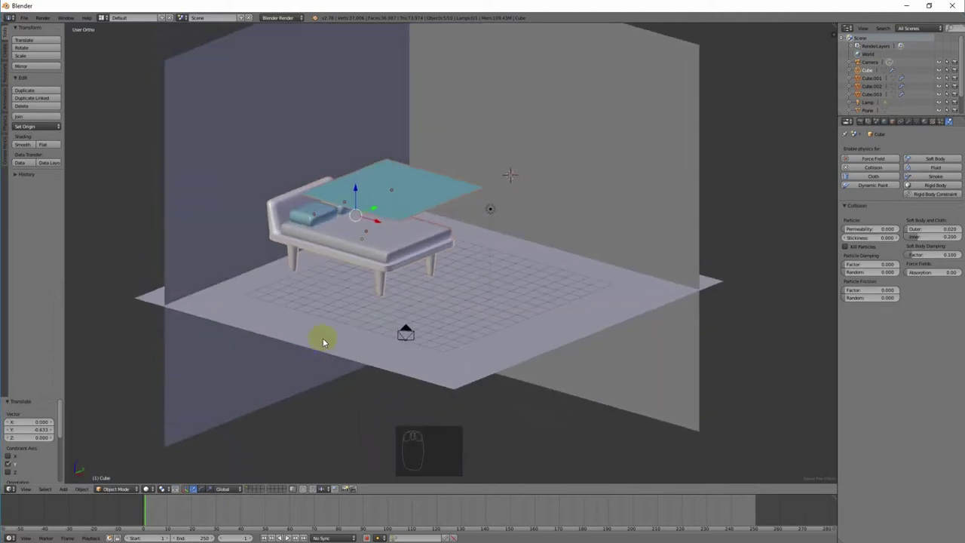
Play the cloth simulation until the sheet drapes over the bed, stop it, and set the current frame to 32.
click(287, 537)
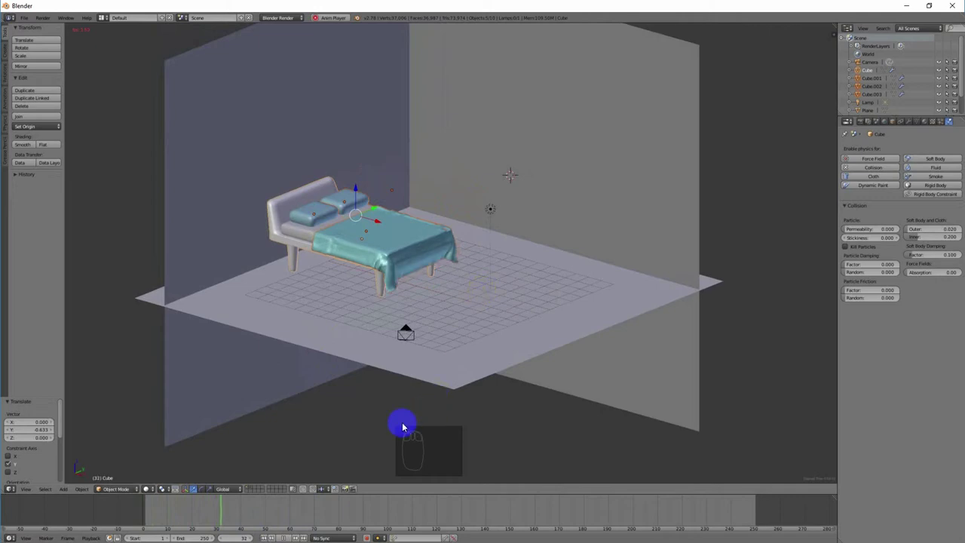
click(283, 538)
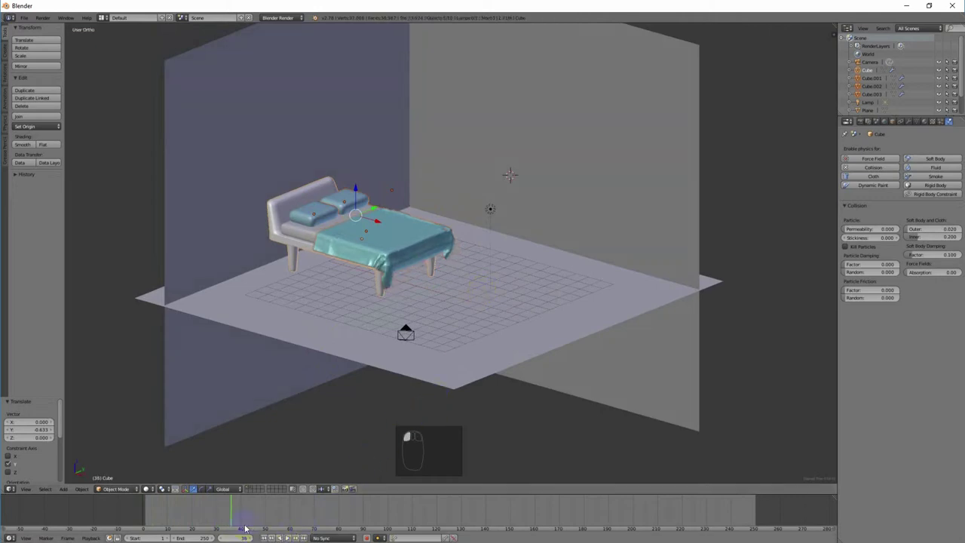
drag(224, 518, 222, 519)
Move the selected bed, pillows and draped sheet to the second layer.
middle_drag(301, 349, 327, 354)
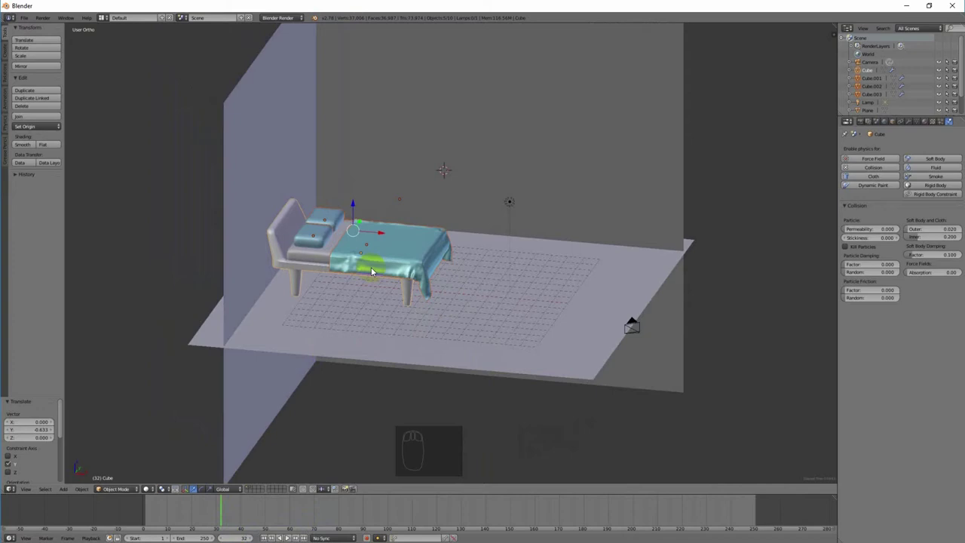
key(m)
click(443, 284)
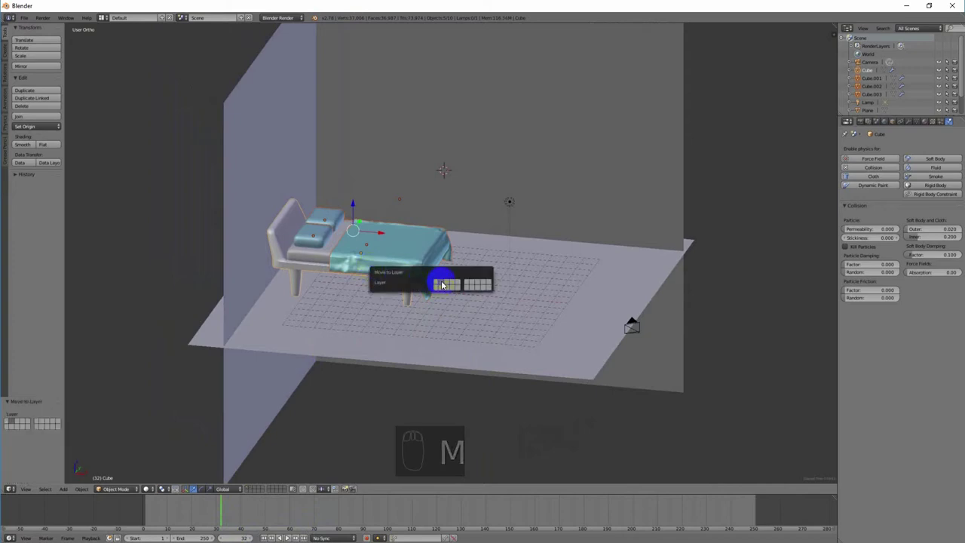
Switch the visible layers so that only an empty layer is displayed.
click(248, 490)
click(250, 489)
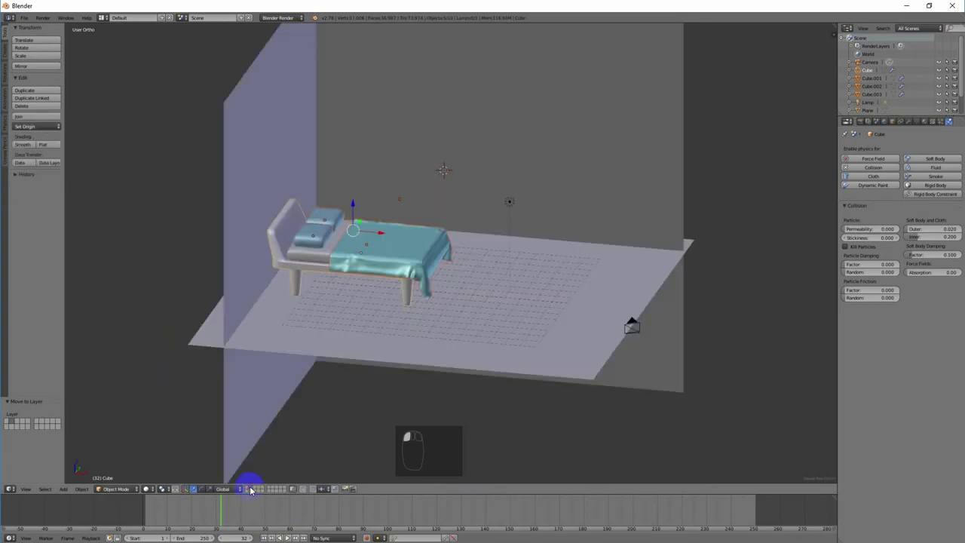
click(248, 489)
click(250, 489)
click(248, 489)
Add a cube on the empty layer and lower it about 4.74 along Z.
middle_drag(603, 287, 530, 305)
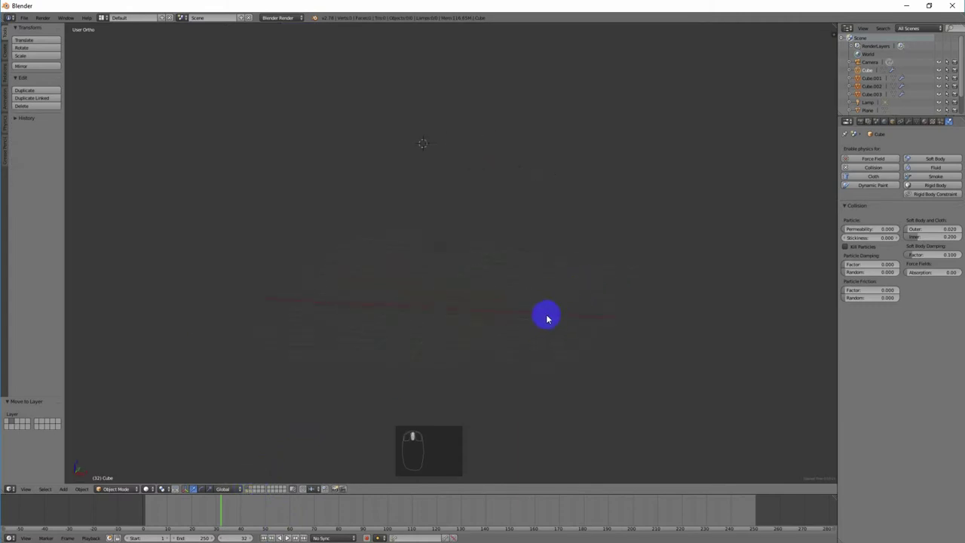
middle_drag(547, 317, 523, 330)
key(shift+a)
mouse_move(530, 330)
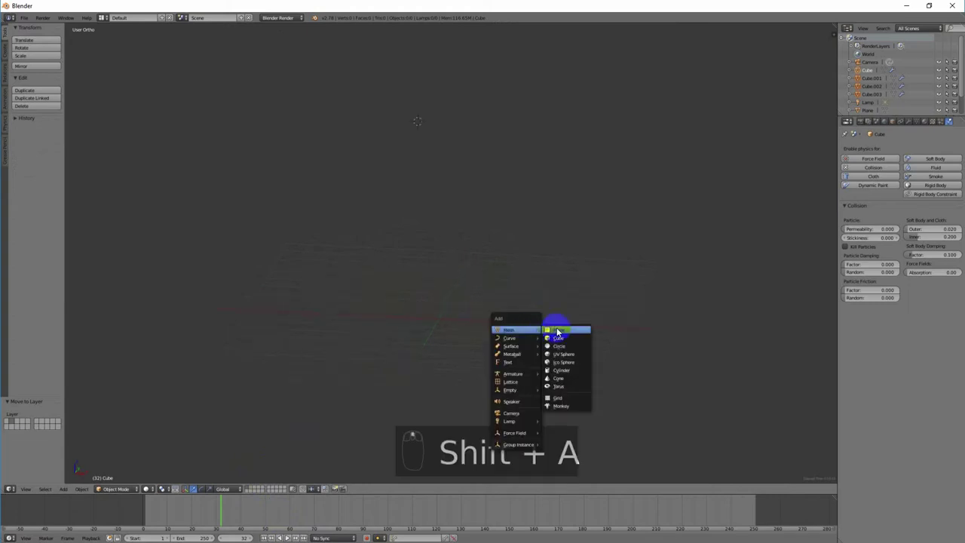
click(565, 334)
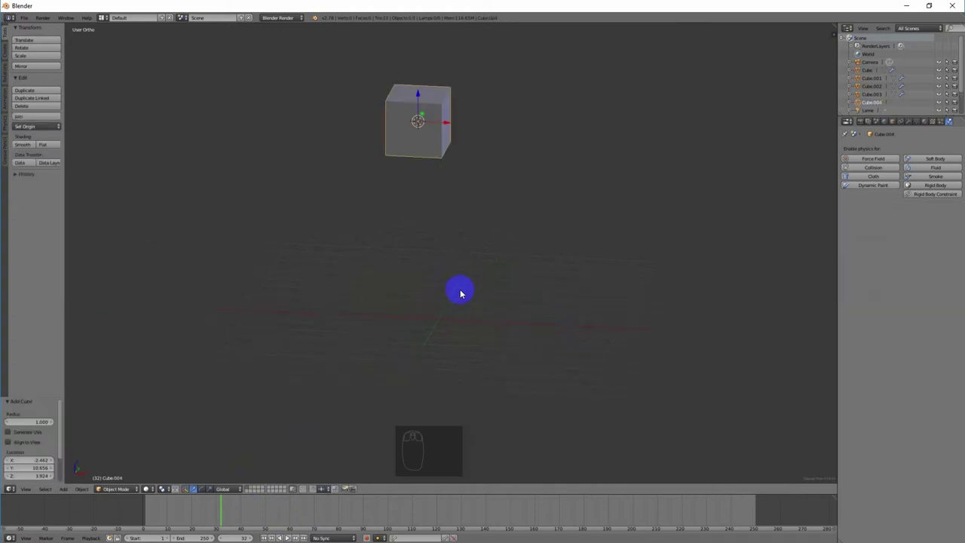
drag(417, 96, 415, 226)
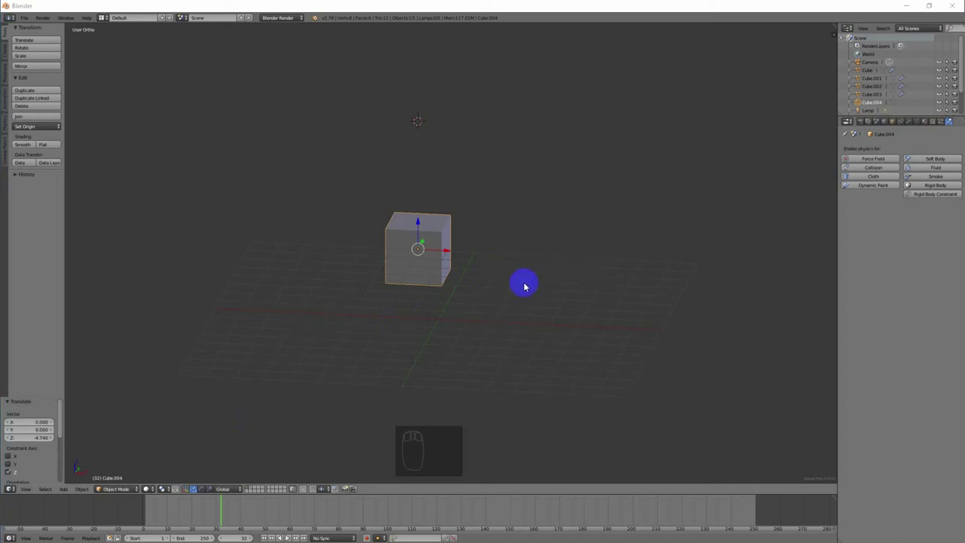
Scale the cube by about 3.76 along X and about 2.24 along Y to form a rectangular block.
click(434, 224)
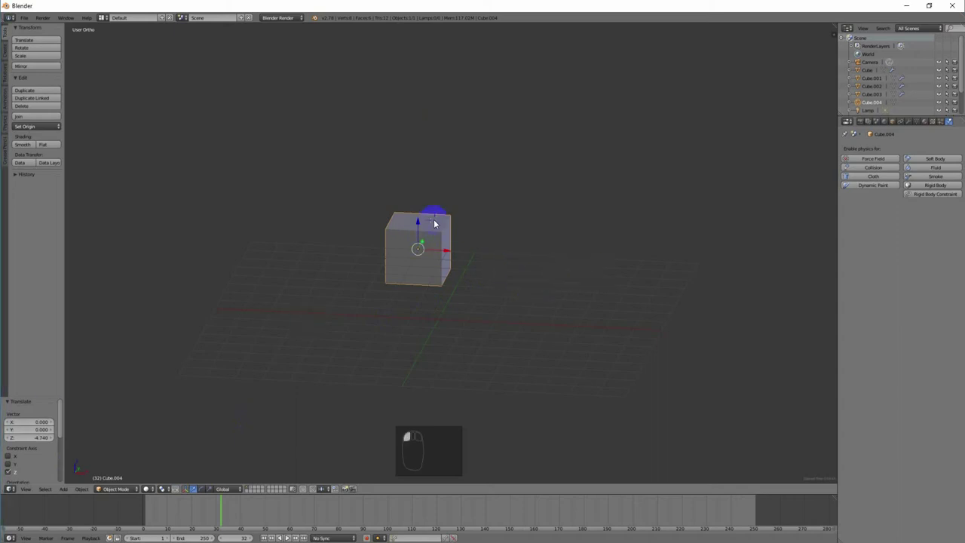
key(s)
middle_click(503, 274)
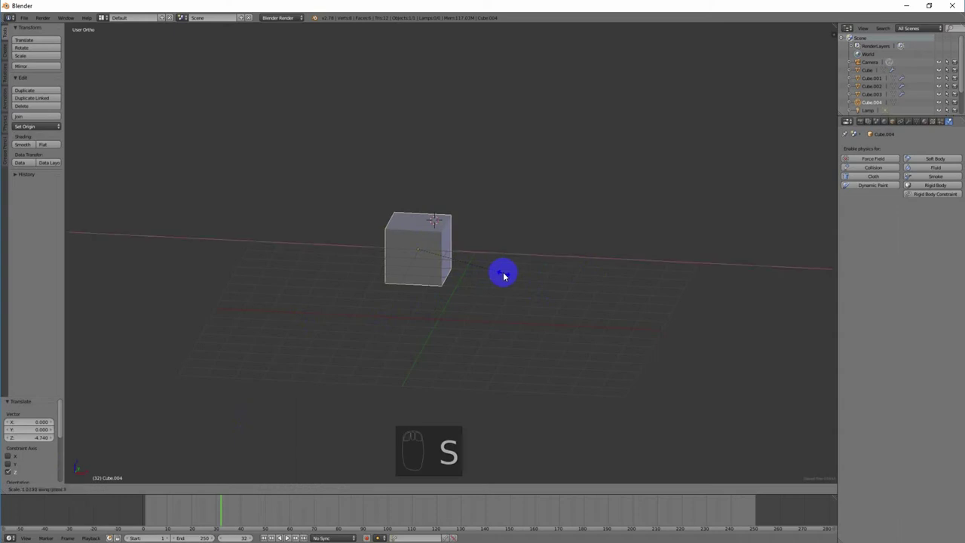
click(742, 309)
middle_drag(577, 248, 542, 249)
key(s)
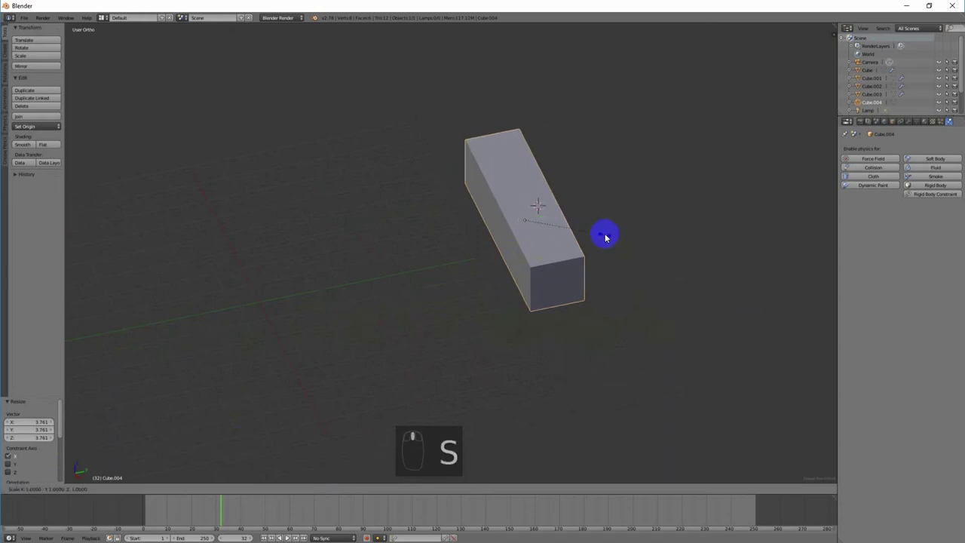
click(709, 227)
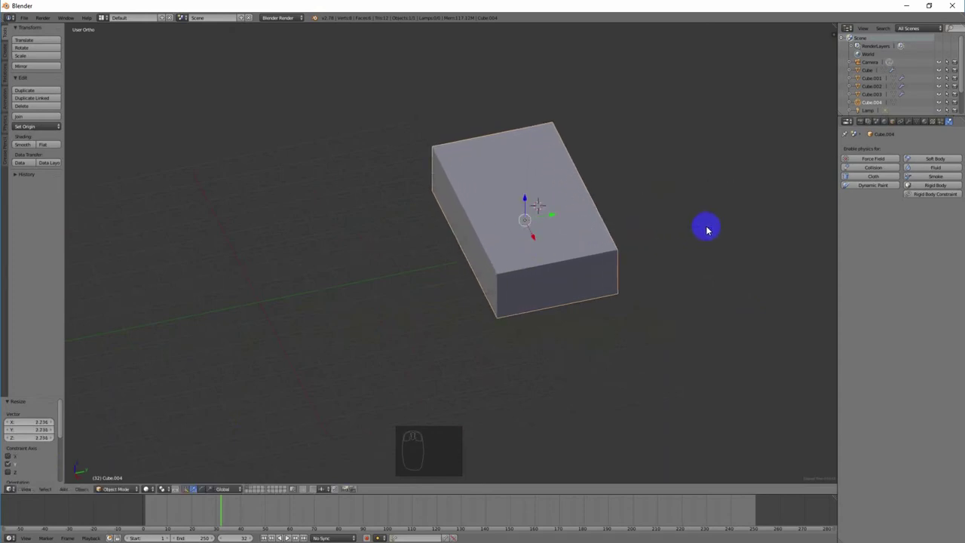
Move the block along Y toward the grid centre and raise it about 1.81 along Z.
drag(546, 216, 259, 254)
middle_drag(258, 254, 329, 324)
drag(295, 337, 297, 276)
Flatten the block into a tabletop slab by scaling it to about 0.25 along Z.
middle_drag(566, 302, 474, 270)
key(s)
key(z)
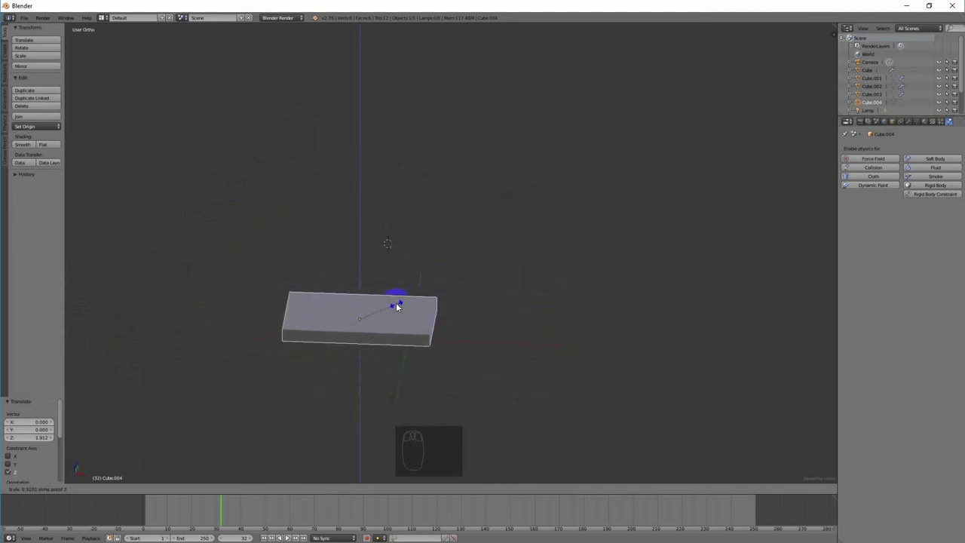
click(392, 305)
Shift the slab along X toward the grid centre and about 0.35 along Y.
middle_drag(494, 304, 465, 295)
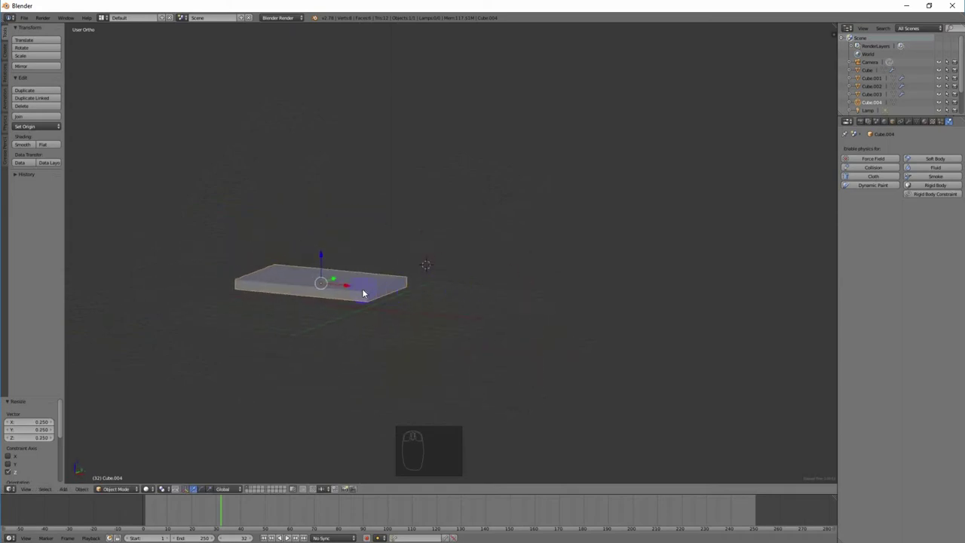
drag(349, 285, 415, 301)
middle_drag(416, 302, 412, 276)
drag(351, 268, 344, 276)
Thin the slab further by scaling it to about 0.66 along Z.
middle_drag(215, 285, 367, 281)
middle_drag(513, 338, 490, 297)
key(s)
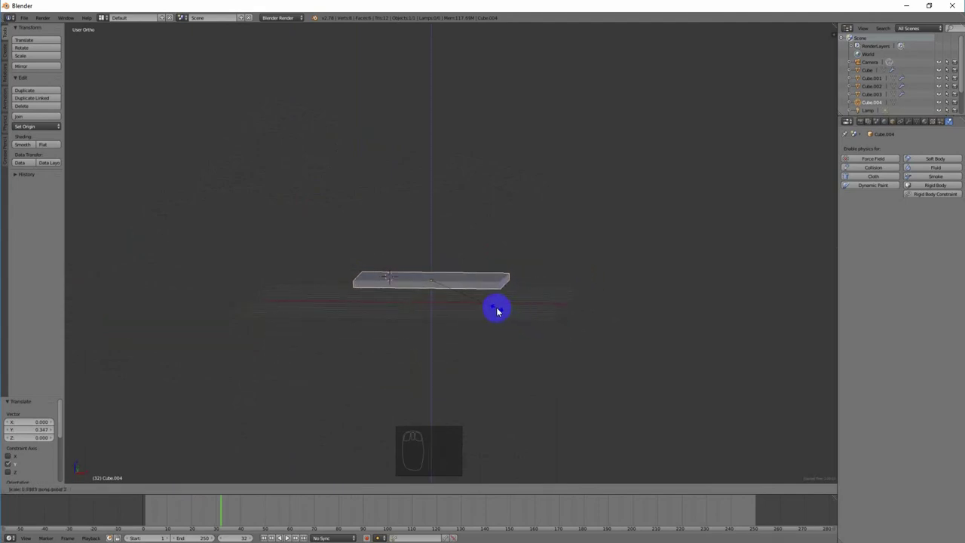
click(495, 310)
Subdivide the whole slab mesh in edit mode with 10 cuts.
middle_drag(494, 309, 509, 265)
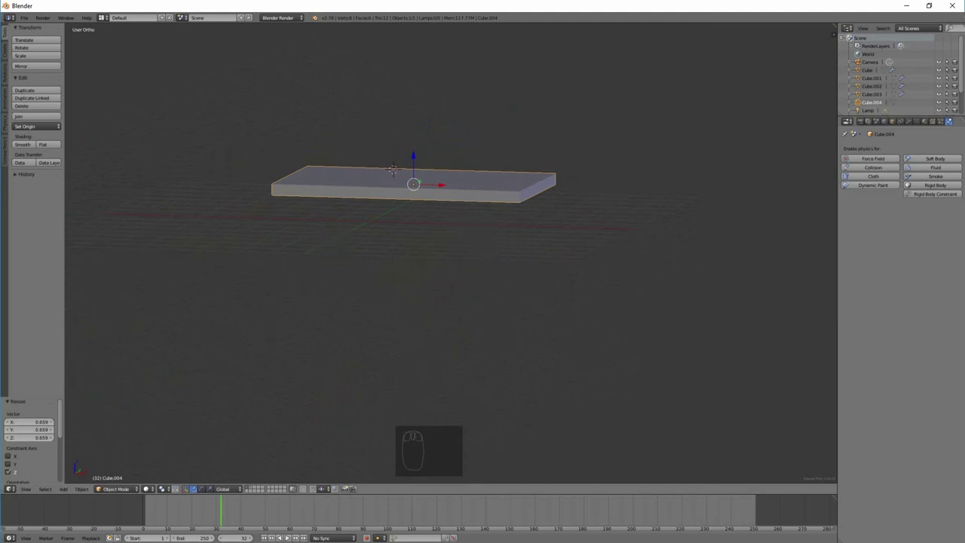
mouse_move(600, 195)
middle_down()
mouse_move(592, 204)
mouse_move(619, 188)
mouse_move(609, 187)
middle_up()
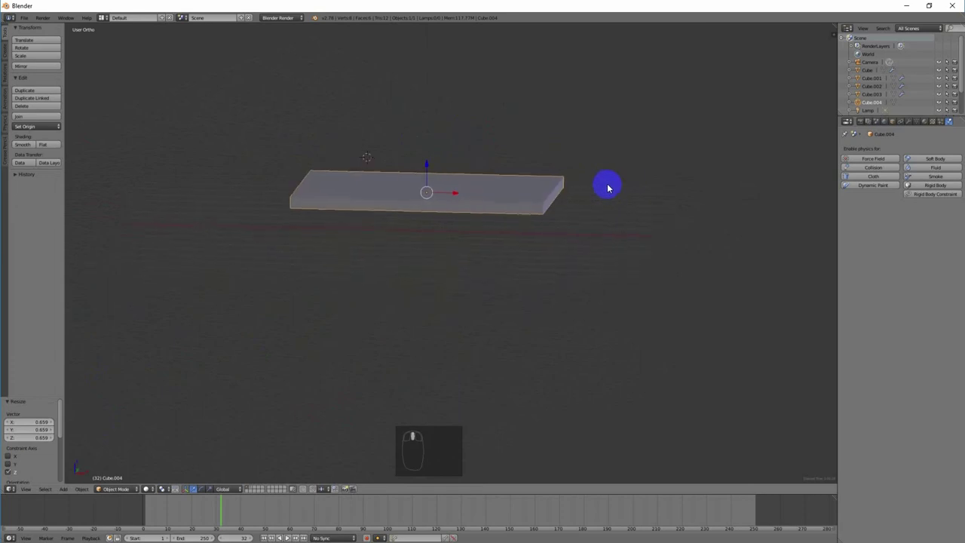
key(Tab)
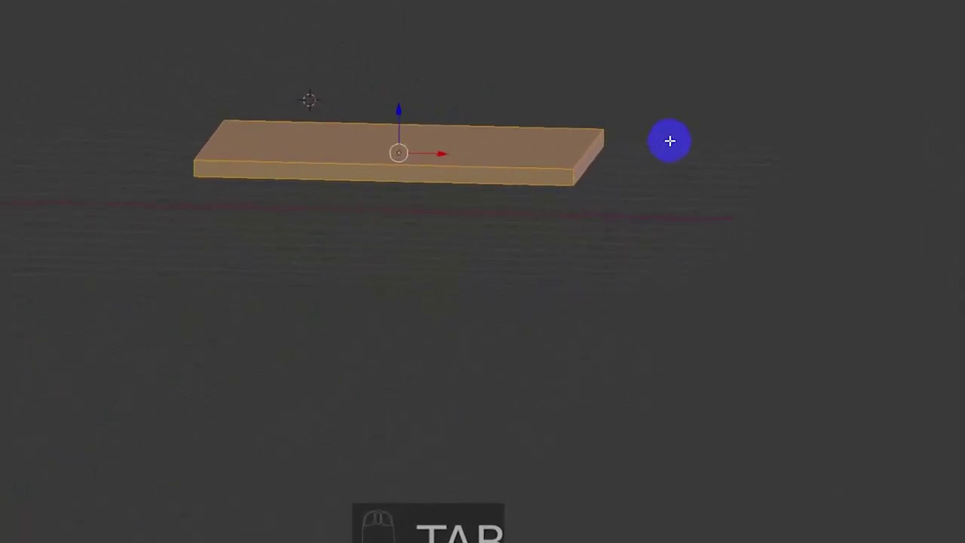
key(w)
click(670, 141)
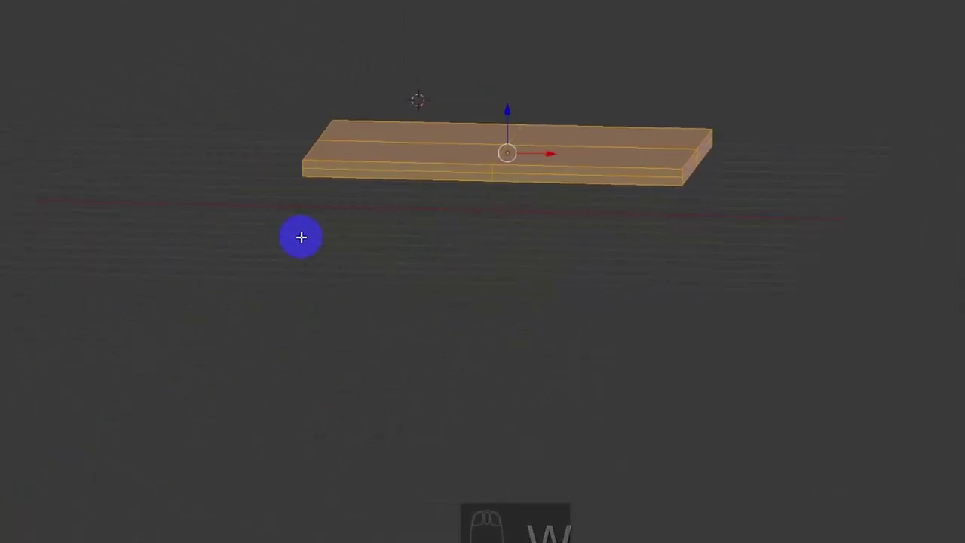
click(66, 498)
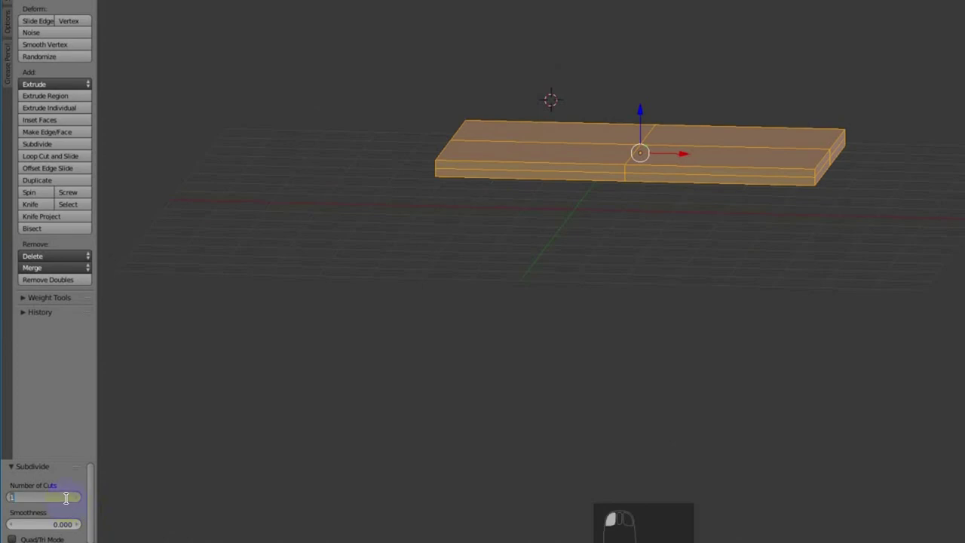
text(10)
key(Return)
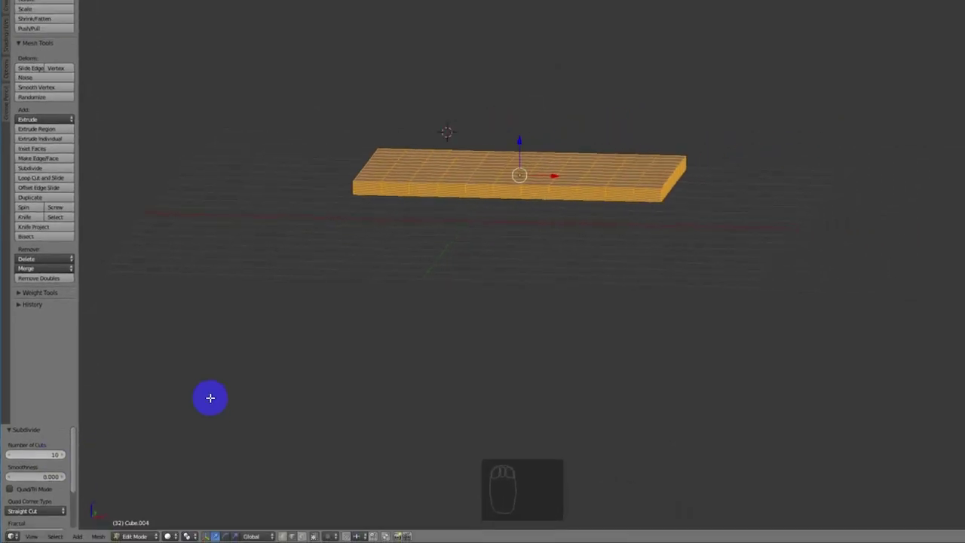
Extrude four underside faces, each one cell in from a corner, about 2.23 downward to form table legs.
scroll(571, 221, up, 3)
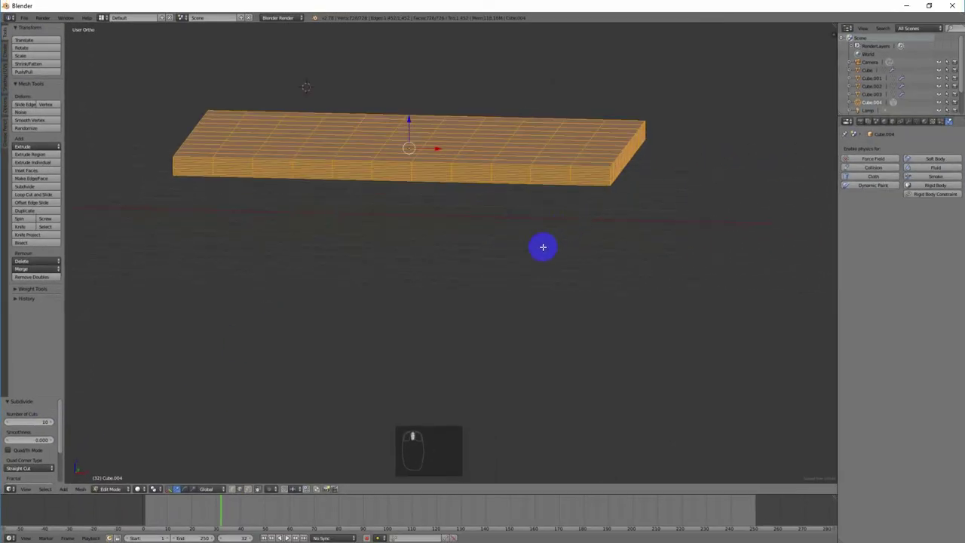
middle_drag(543, 247, 547, 220)
middle_drag(544, 175, 528, 271)
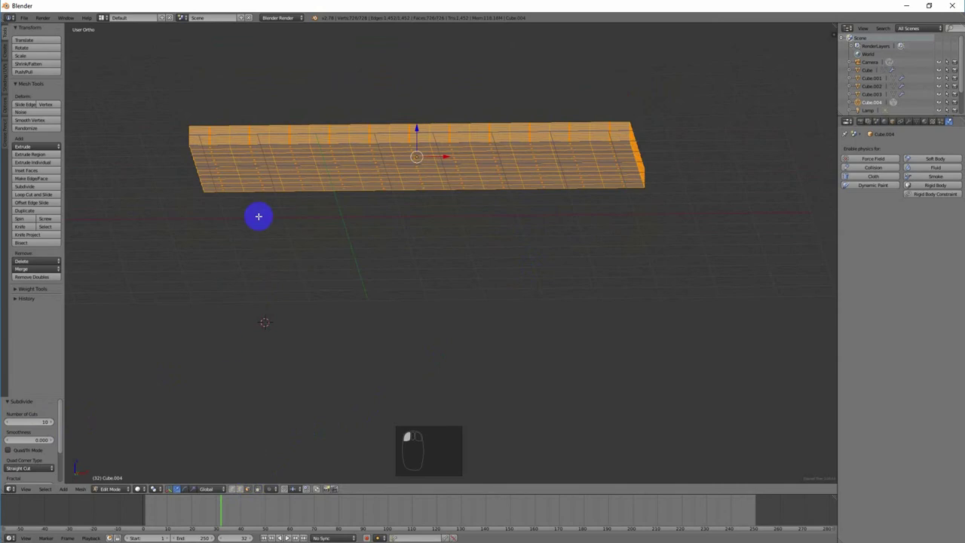
middle_drag(267, 204, 290, 67)
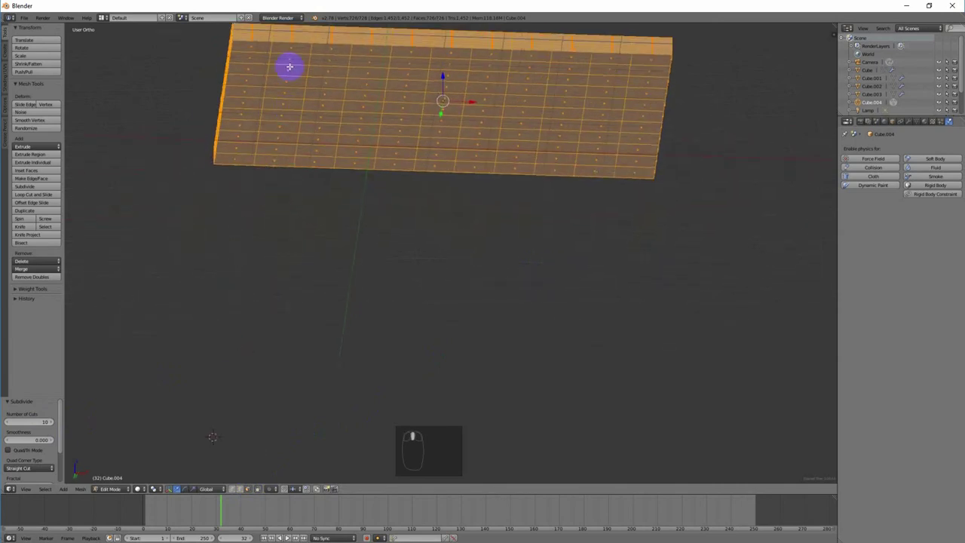
right_click(292, 56)
shift+right_click(279, 150)
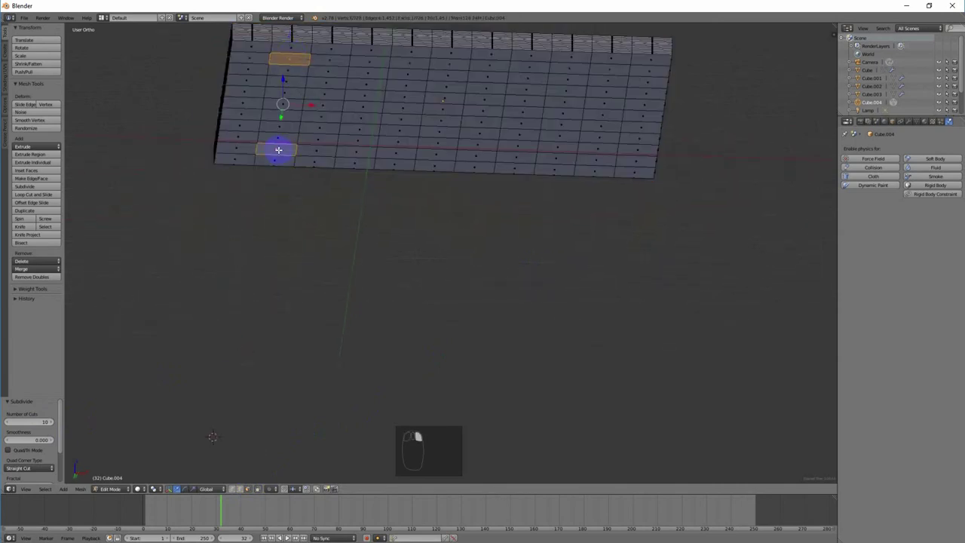
shift+right_click(615, 69)
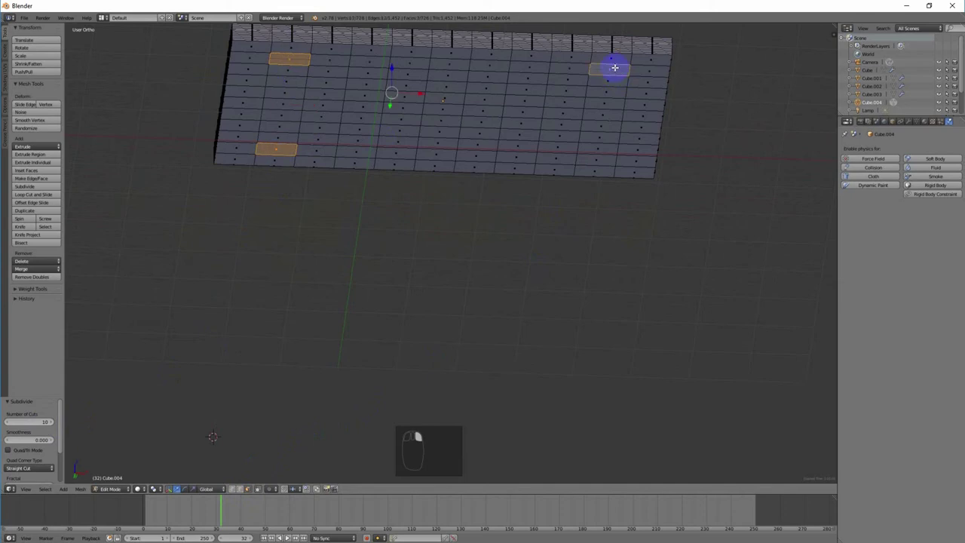
shift+right_click(604, 160)
middle_drag(679, 79, 679, 128)
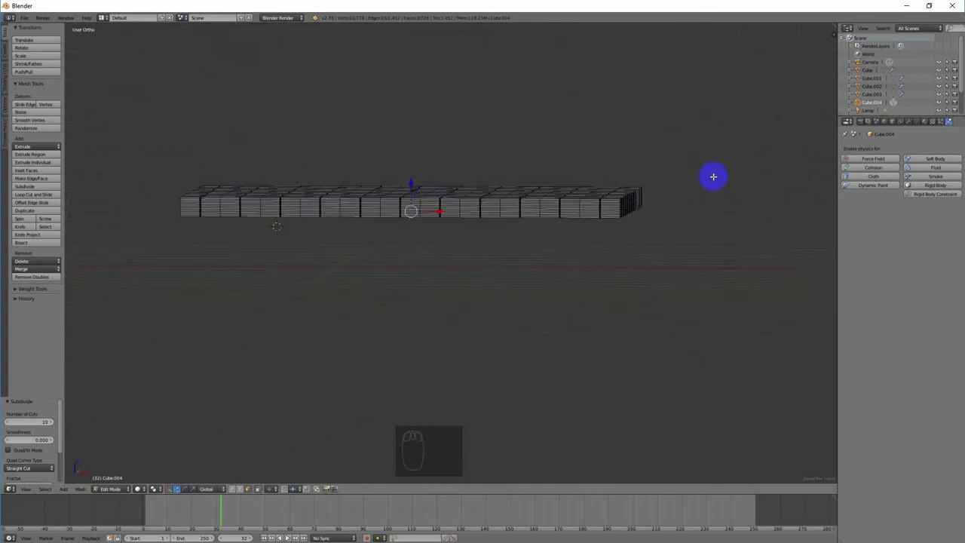
key(e)
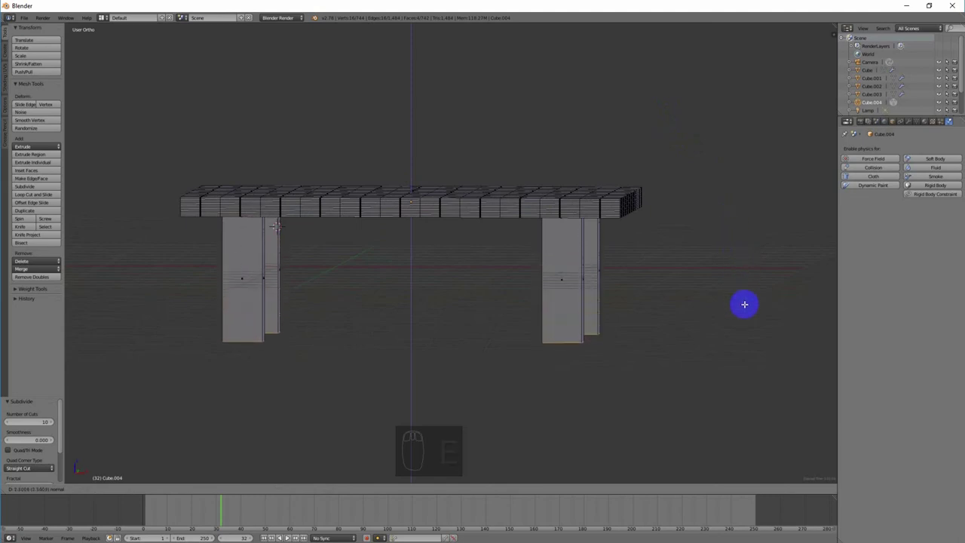
click(745, 307)
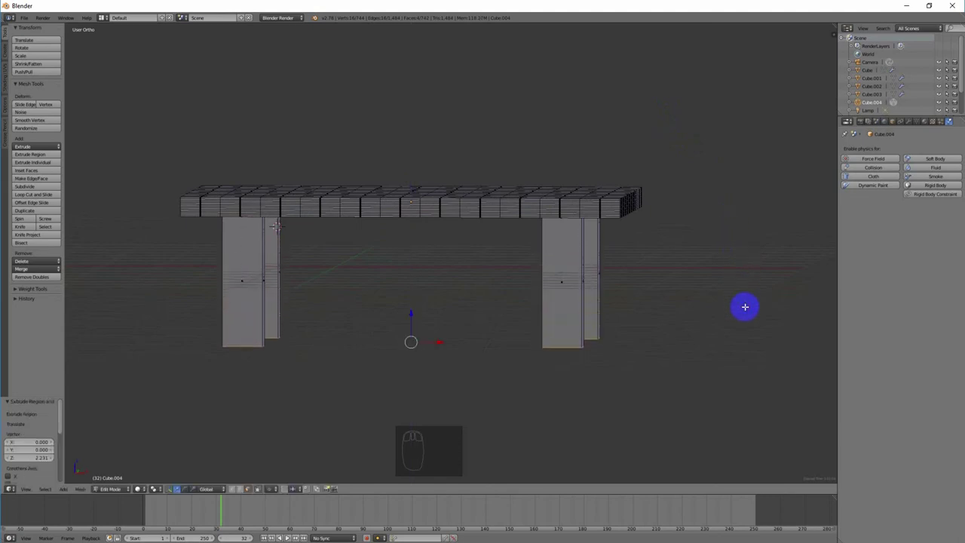
Slant the legs inward by scaling their four end faces together to about 0.68.
middle_drag(688, 293, 705, 258)
key(s)
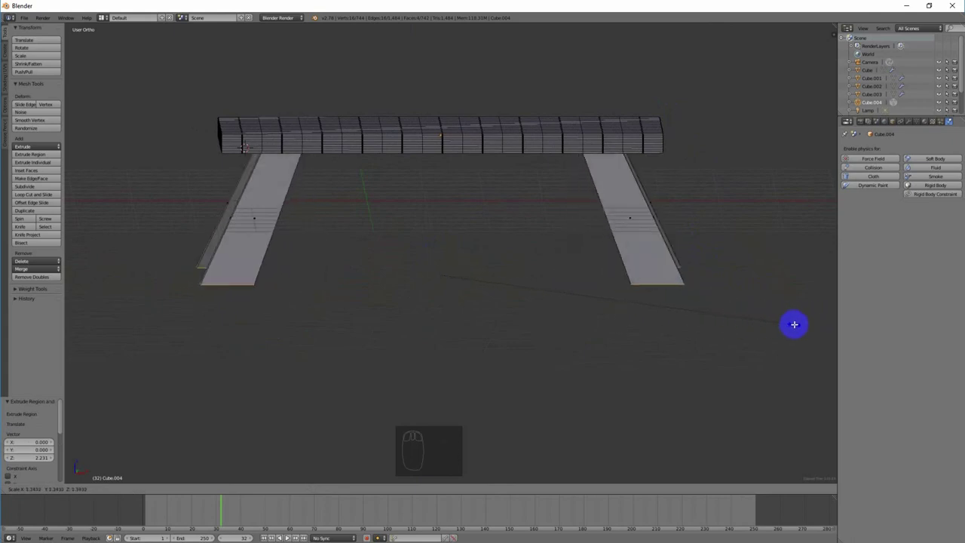
click(617, 308)
Taper each leg individually by shrinking its end face to a little under 0.6 of its size.
middle_drag(702, 319, 646, 252)
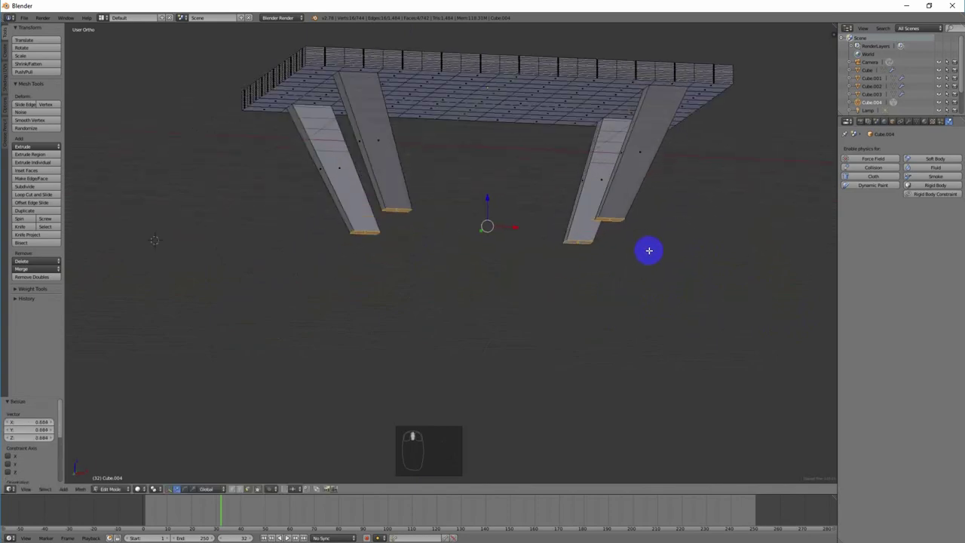
shift+right_click(398, 214)
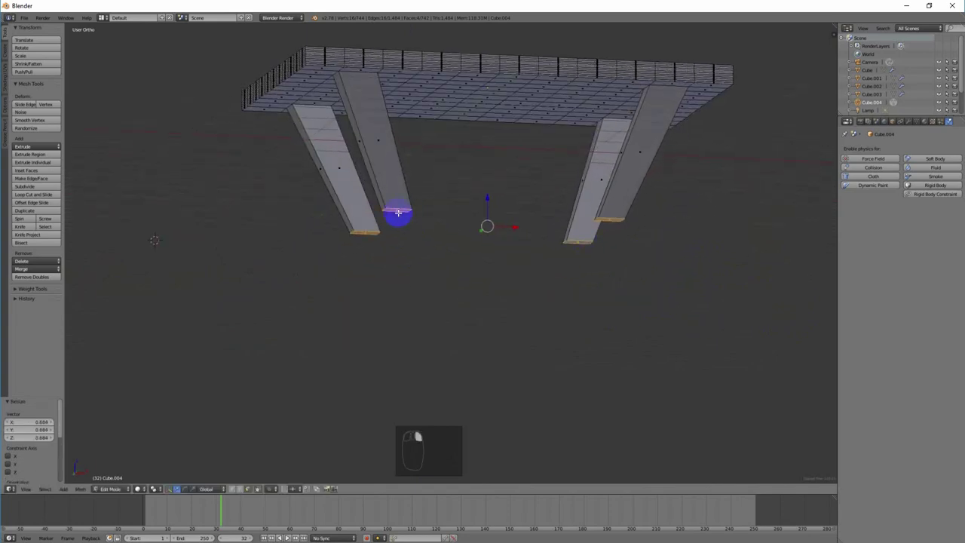
right_click(400, 210)
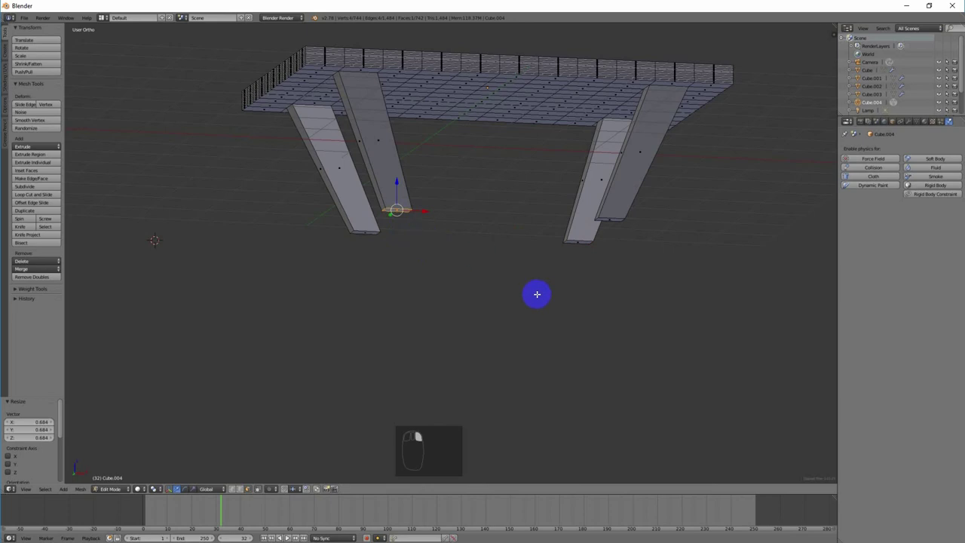
key(s)
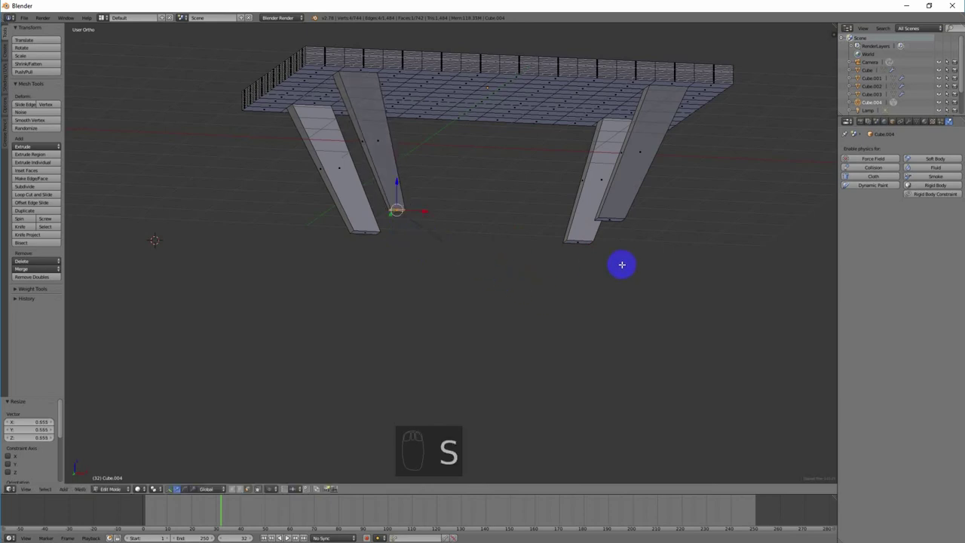
click(432, 300)
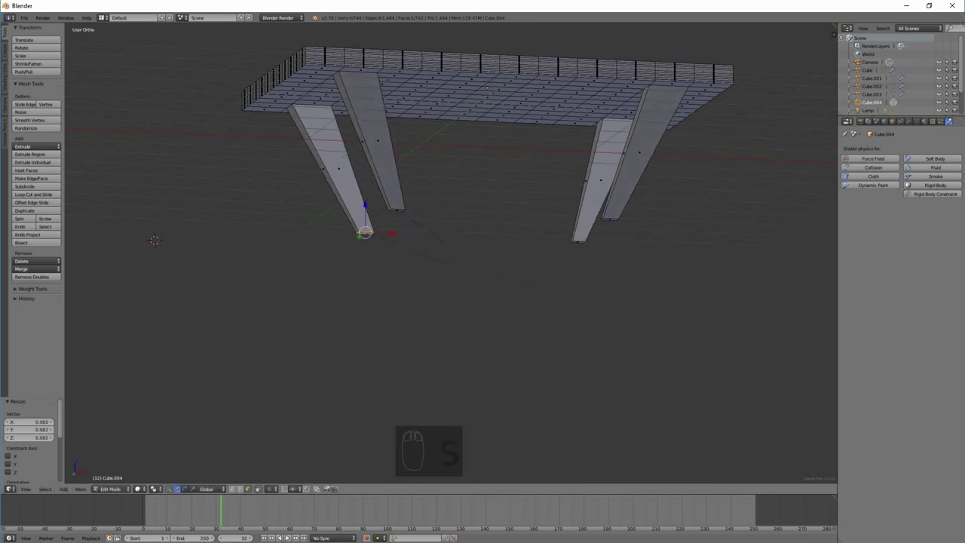
Return to object mode, raise the table along Z, and move it about -1.83 along X.
middle_drag(452, 407, 458, 357)
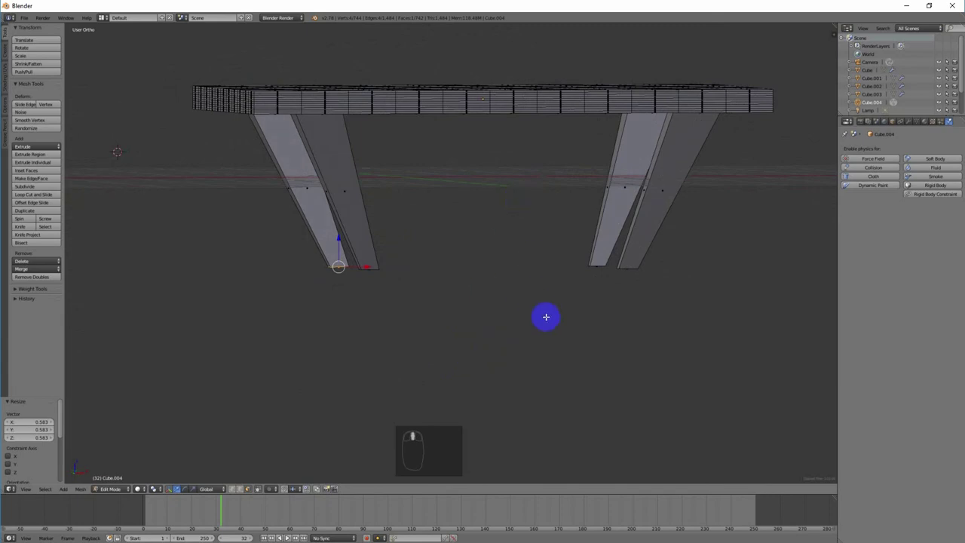
middle_drag(546, 316, 478, 297)
key(Tab)
scroll(543, 306, down, 3)
right_click(459, 175)
drag(447, 149, 445, 97)
middle_drag(580, 263, 455, 250)
drag(460, 178, 394, 168)
middle_drag(495, 226, 505, 273)
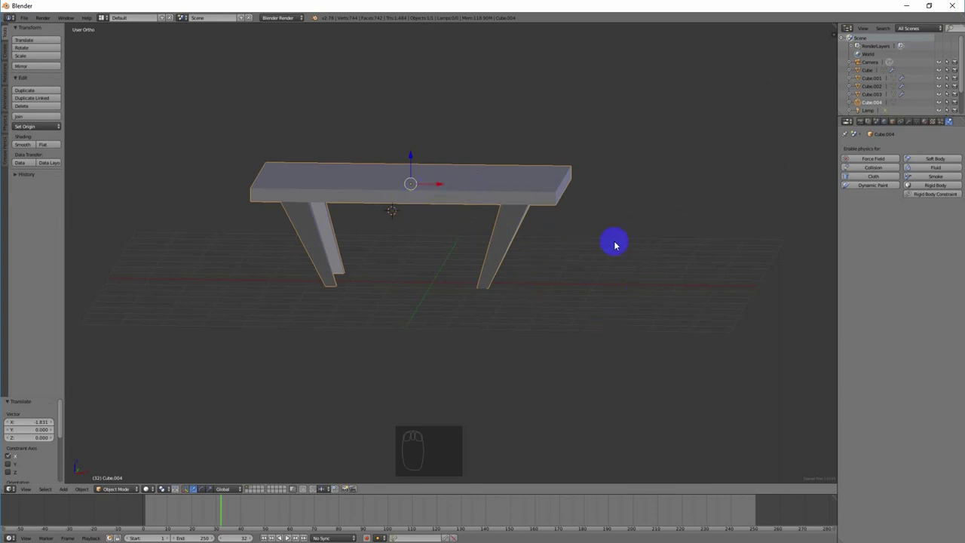
middle_drag(586, 227, 546, 215)
right_click(552, 189)
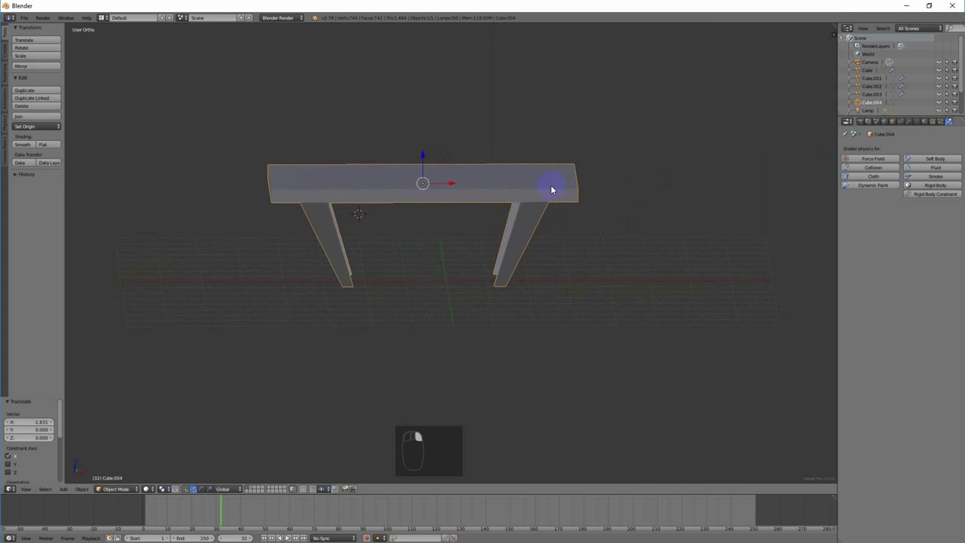
Assign a new material to the table.
click(925, 124)
click(894, 174)
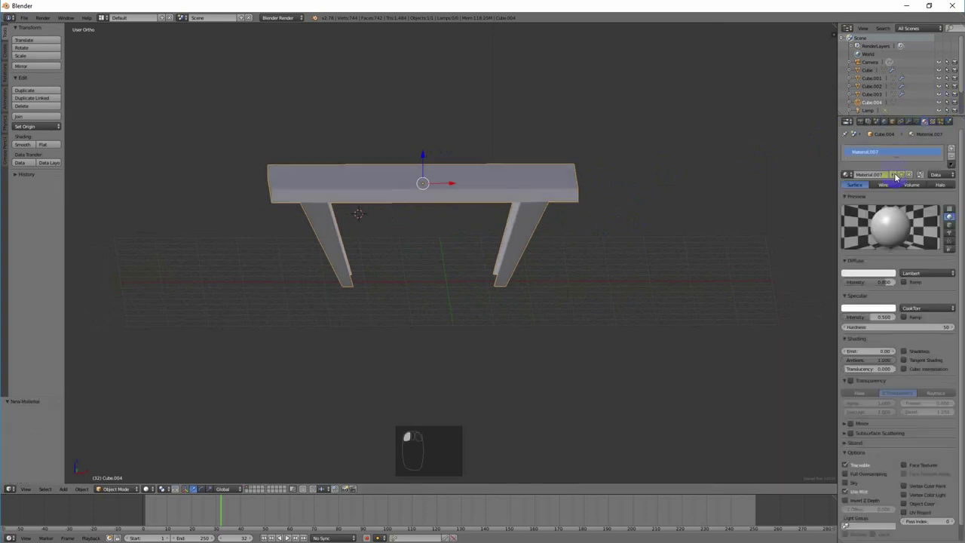
click(874, 152)
Add an image texture to the table's material and load figure.jpg from the Desktop folder.
click(933, 122)
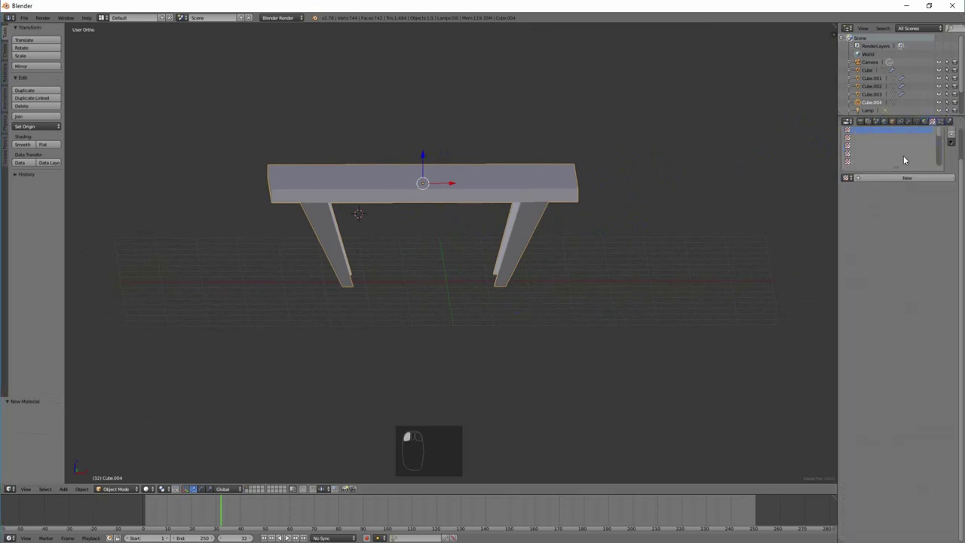
drag(961, 175, 962, 131)
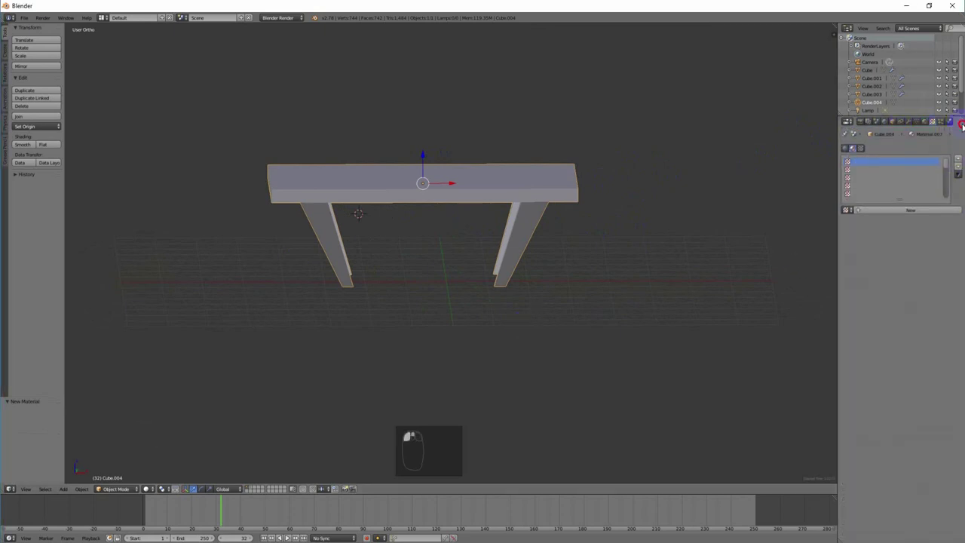
click(924, 214)
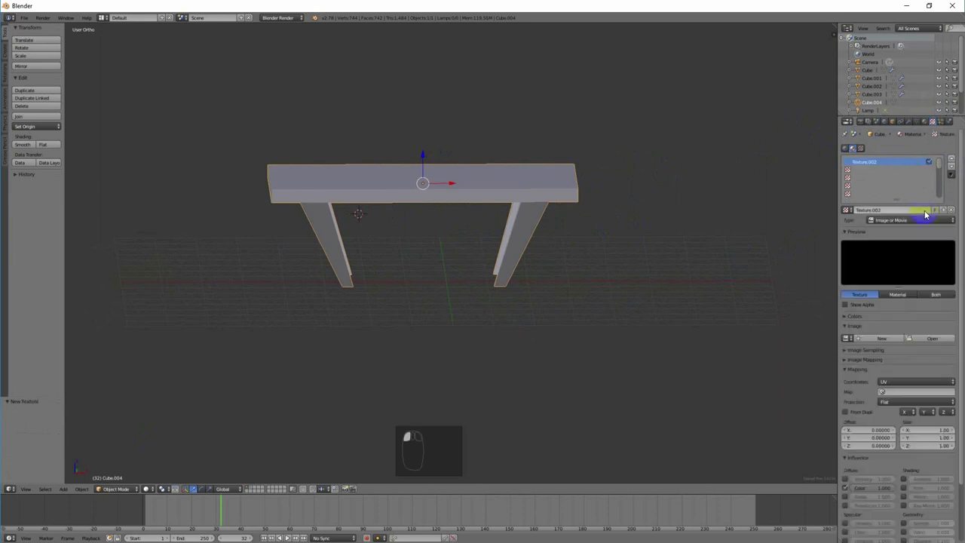
click(928, 339)
click(25, 127)
click(126, 123)
click(944, 39)
Move the table about 7.35 along the Y axis and render the scene to check it.
key(g)
key(y)
click(367, 474)
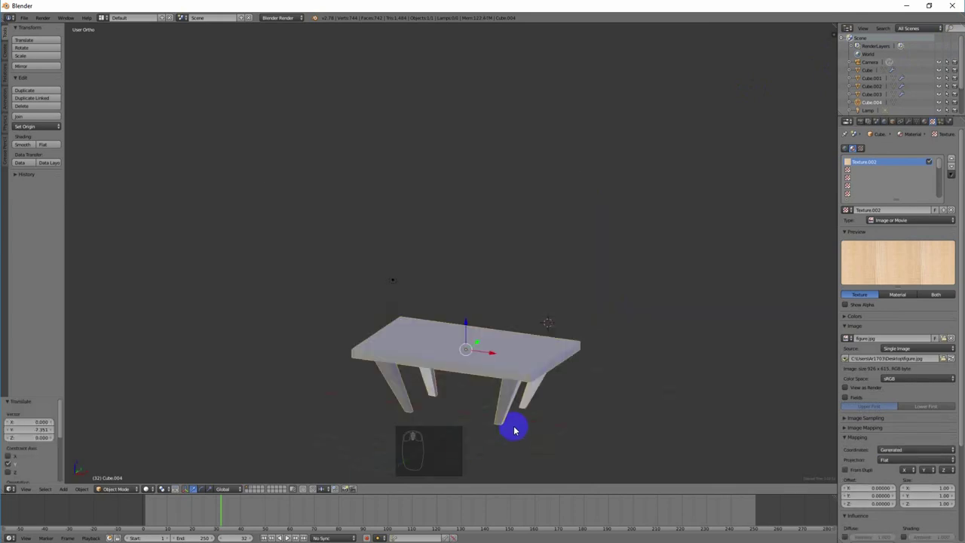
key(F12)
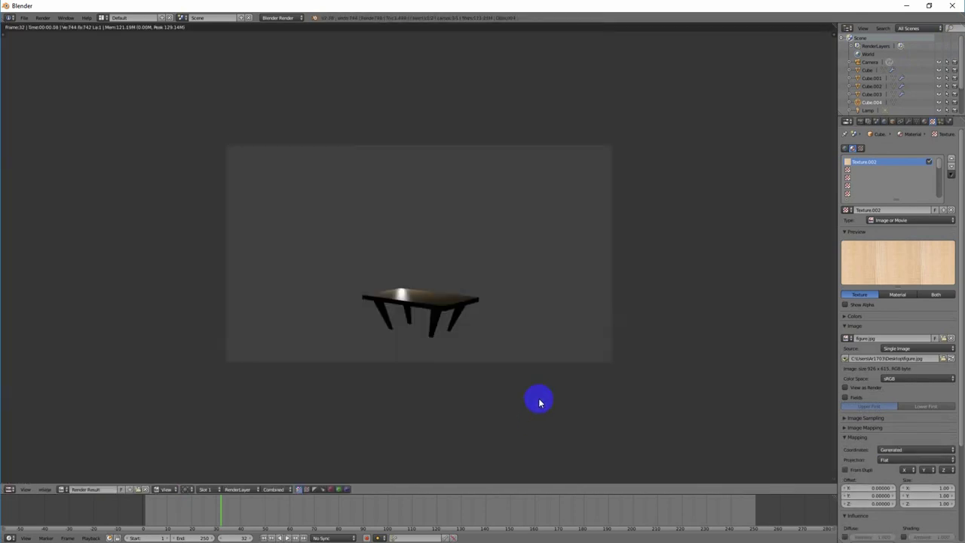